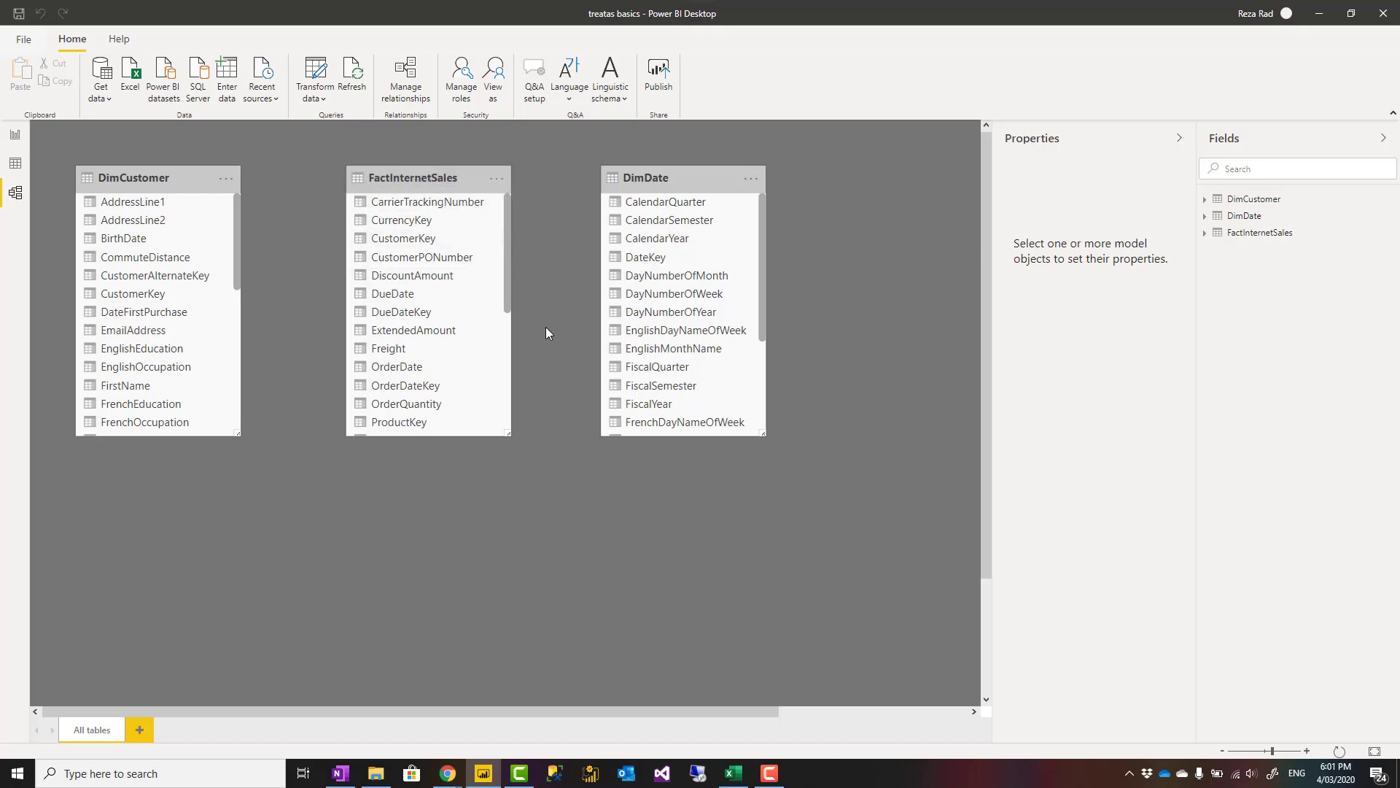
Examine the FactInternetSales, DimCustomer and DimDate tables in the model diagram for relationships.
click(442, 181)
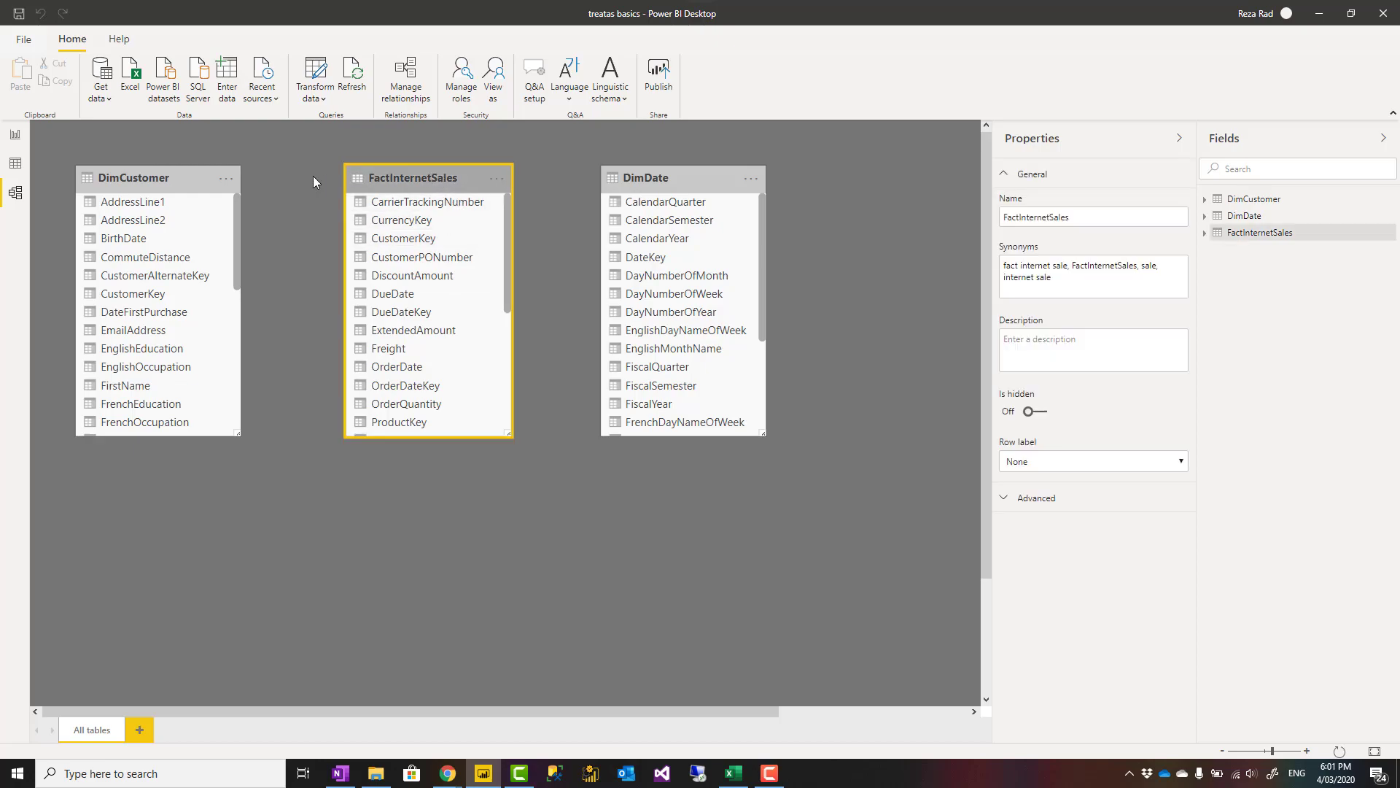
click(153, 179)
click(718, 179)
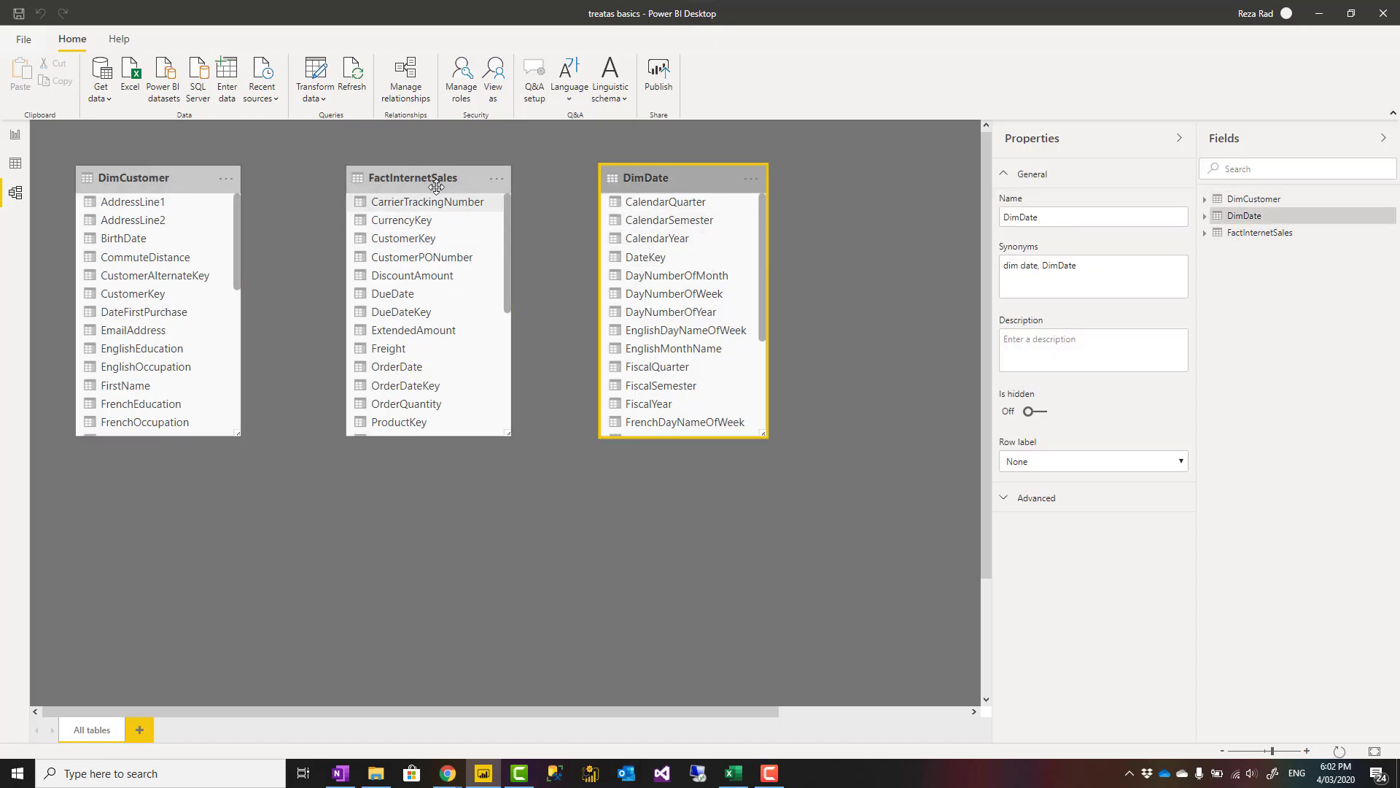
click(448, 551)
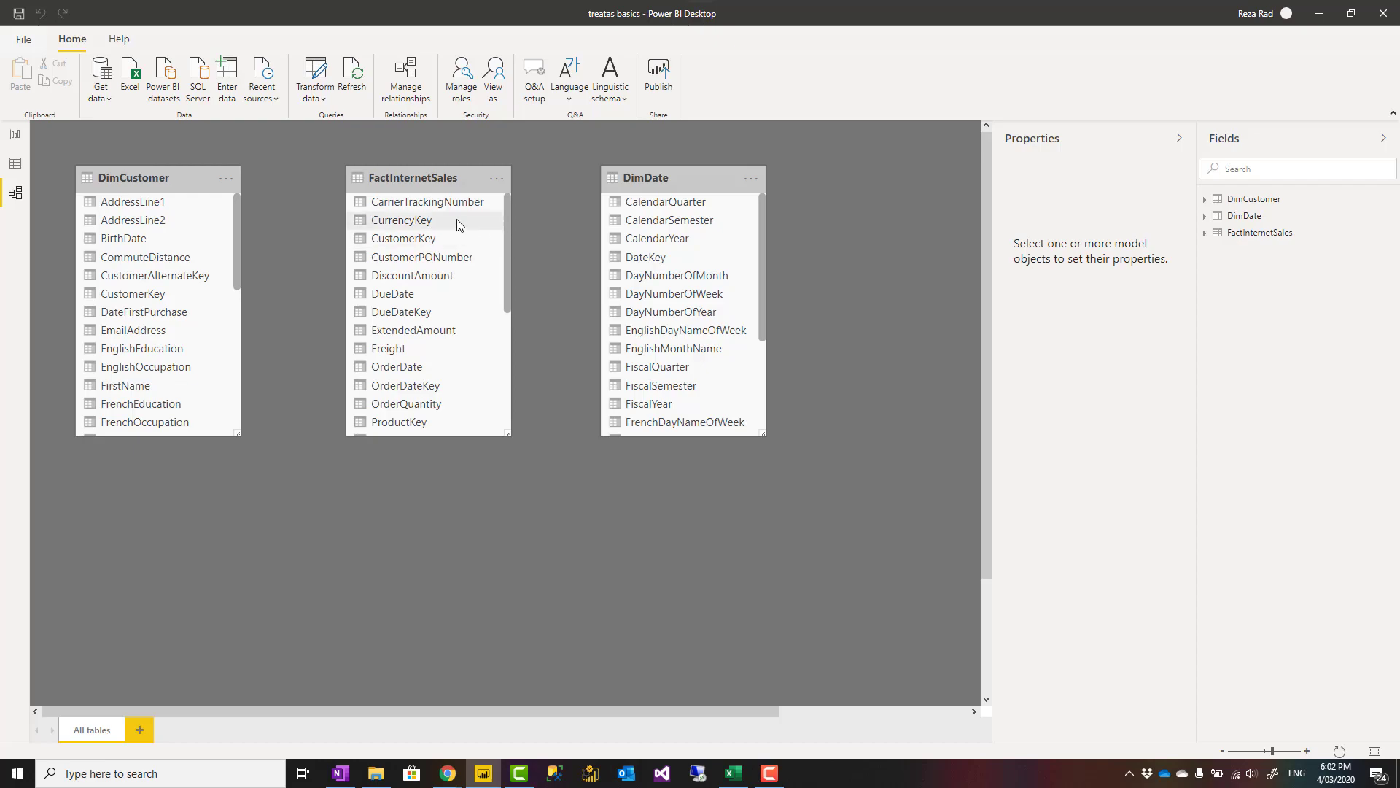
Select the EnglishEducation table visual on the filtering report page and open the full formula of DimCustomer's SalesAmount using TreatAs measure.
click(24, 135)
click(398, 433)
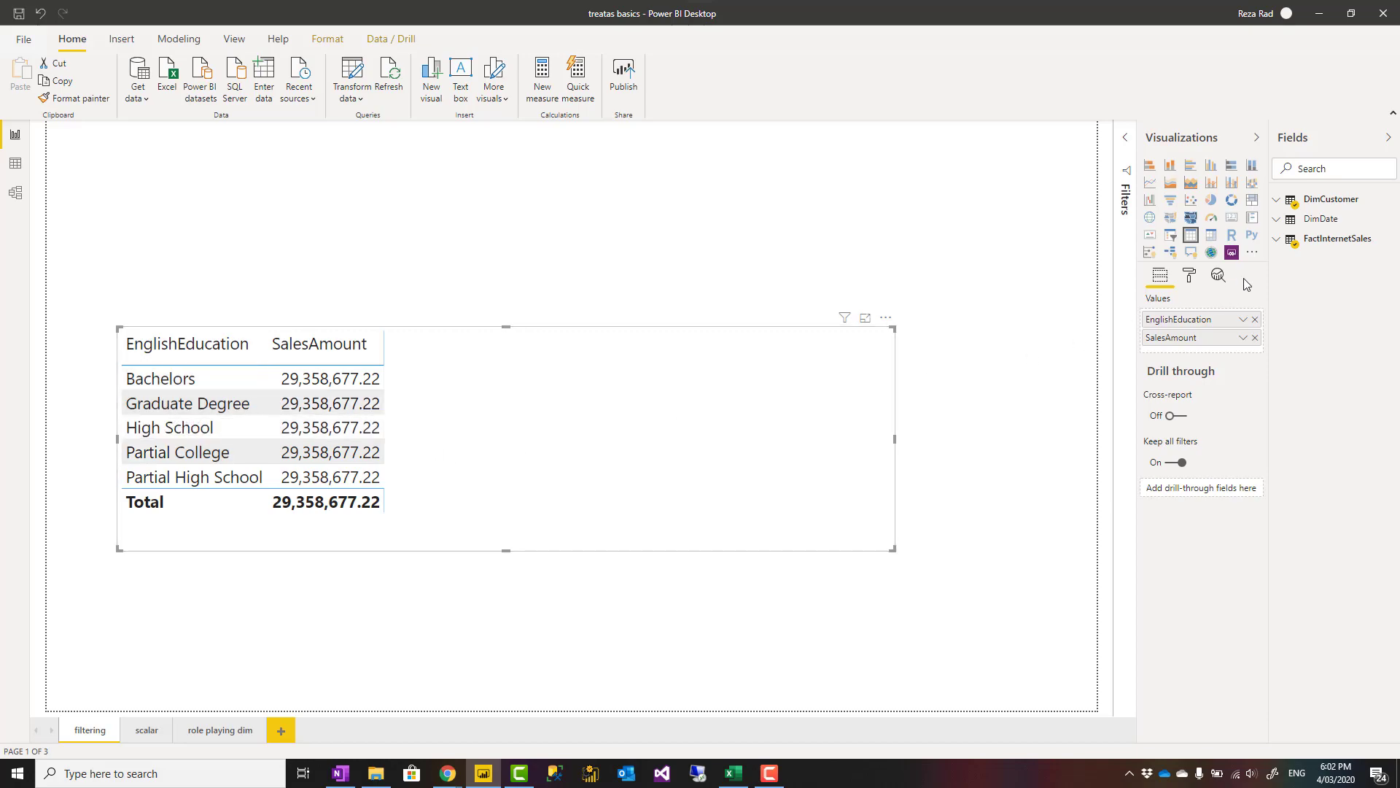
click(1278, 203)
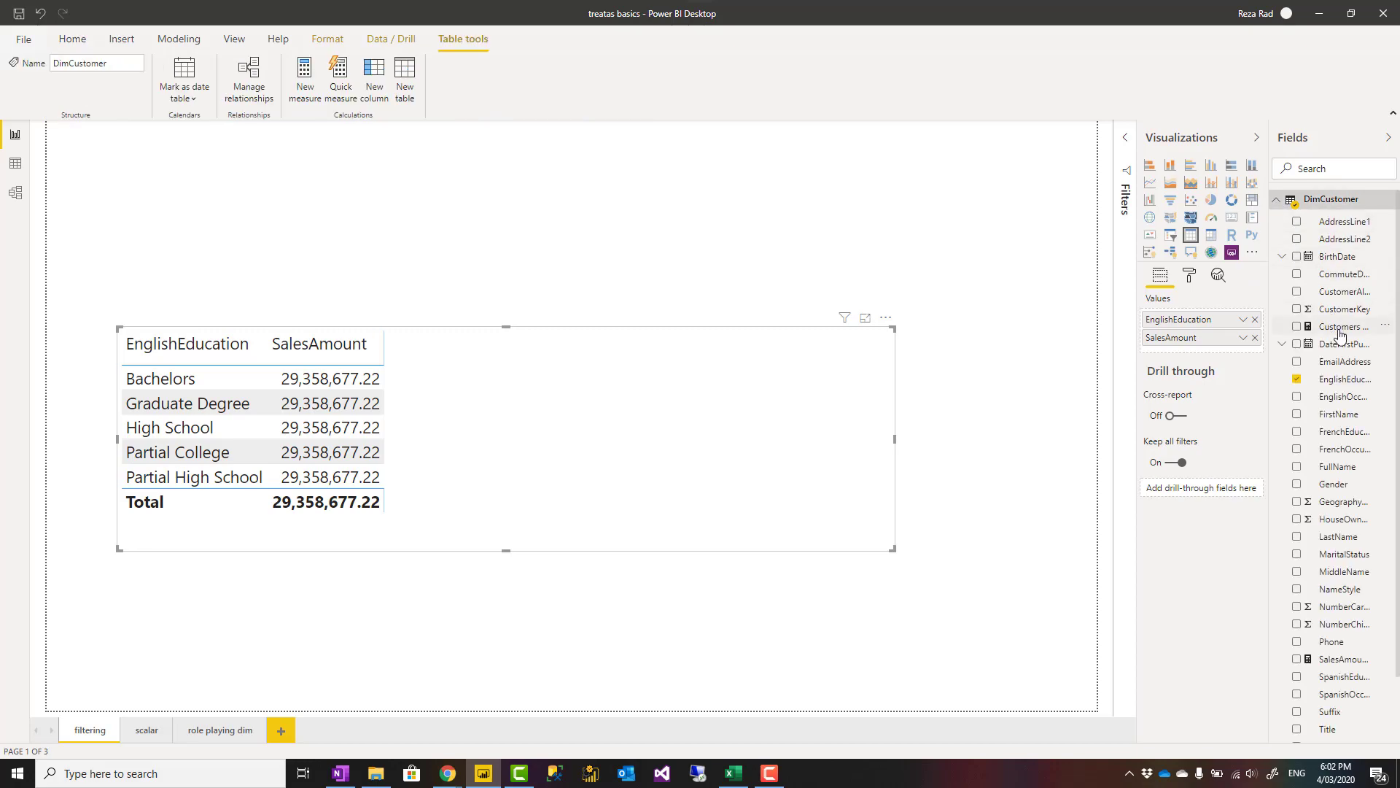
scroll(1353, 583, down, 2)
click(1340, 586)
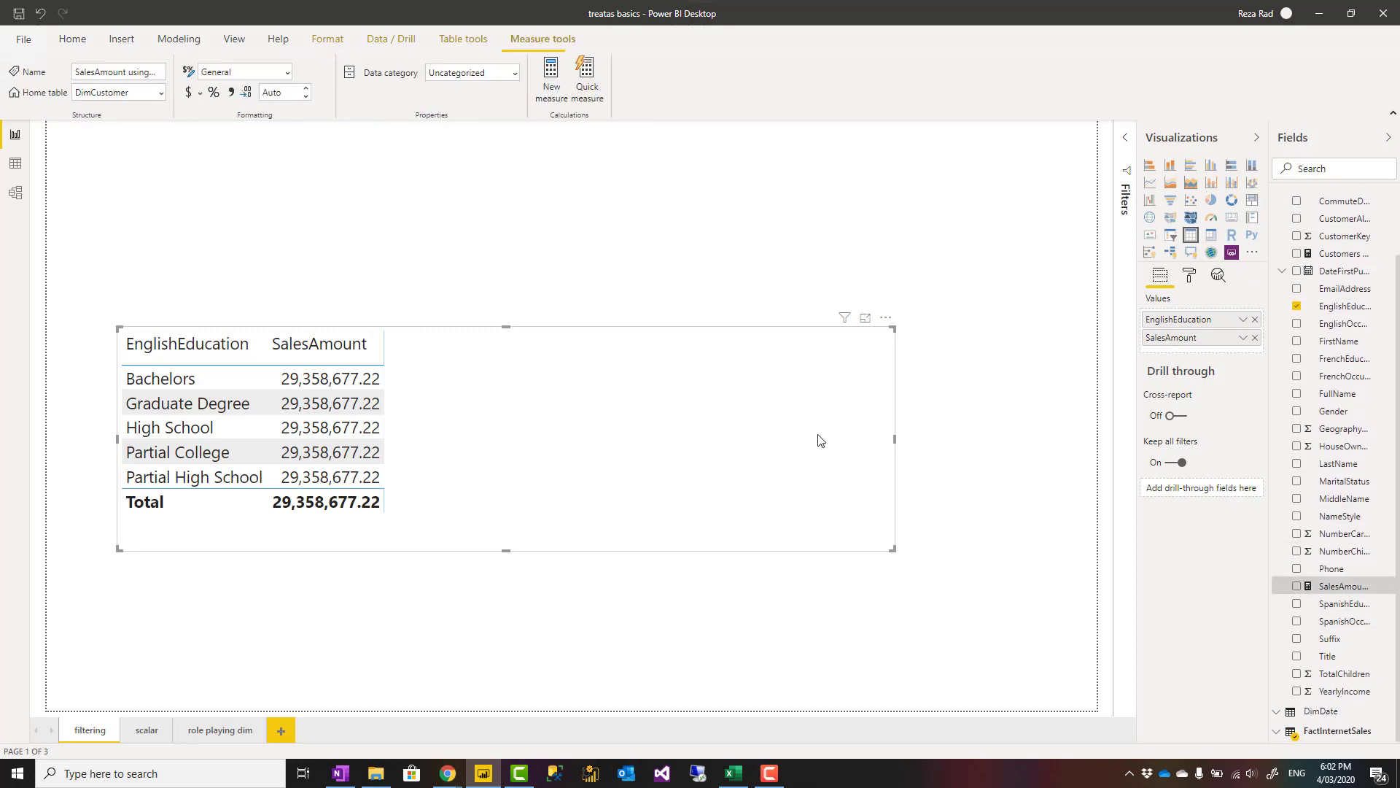
scroll(569, 176, up, 8)
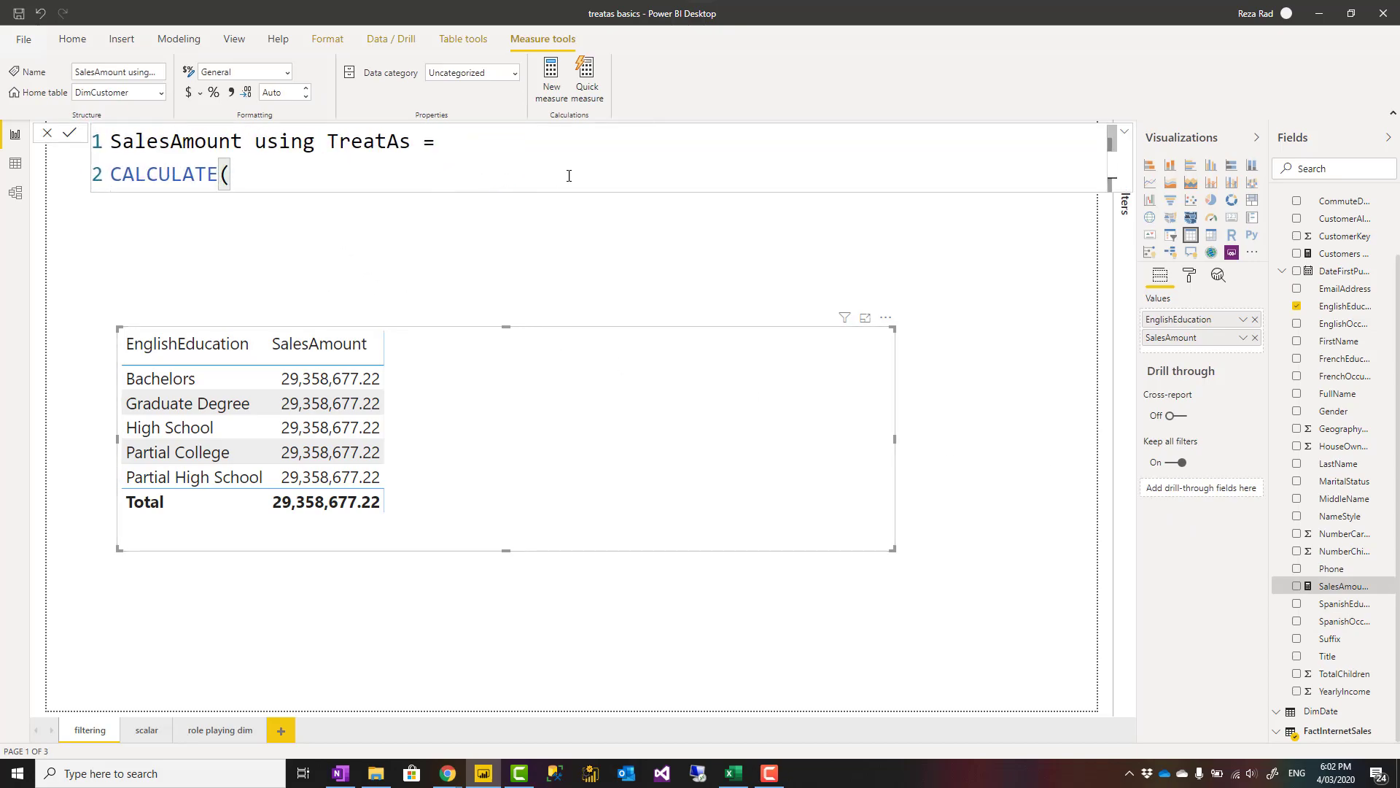
click(1124, 132)
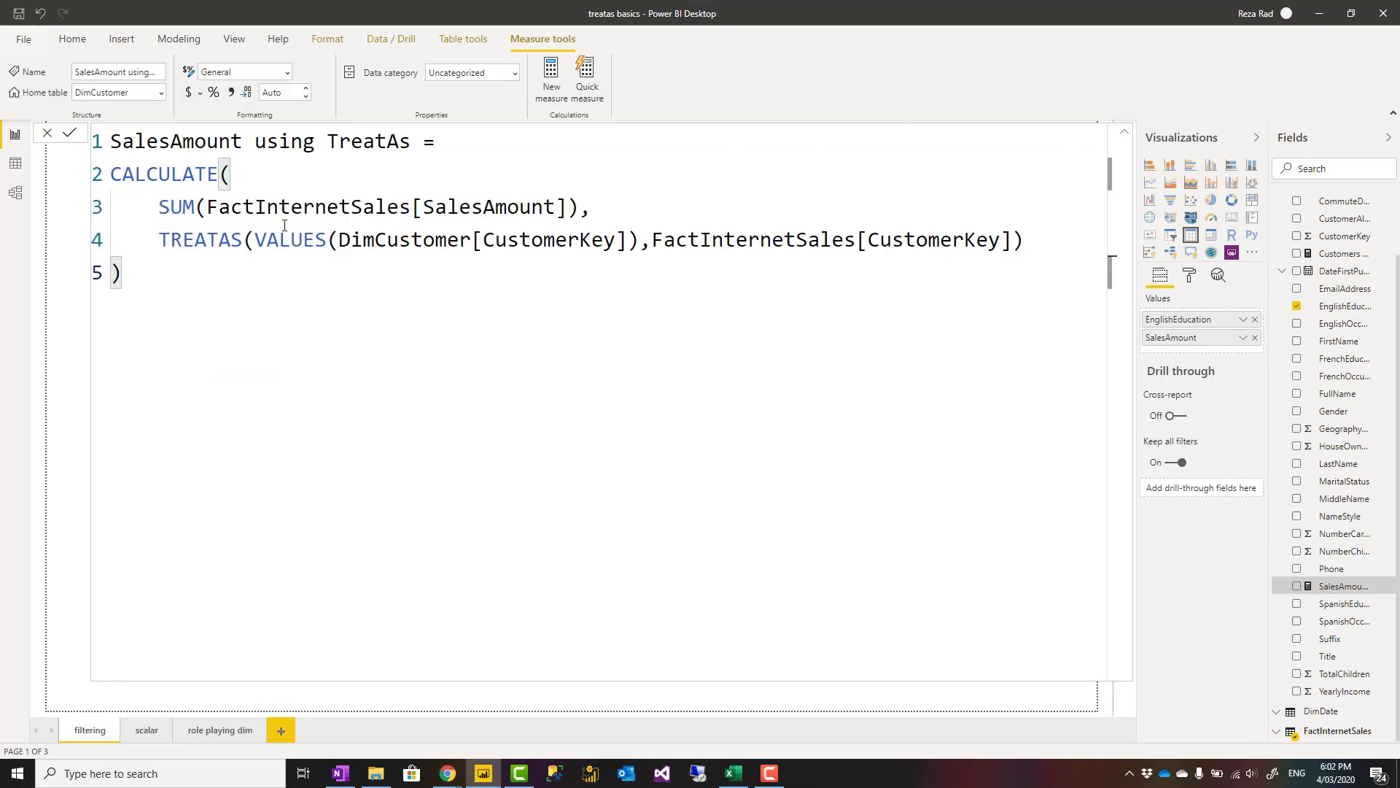
Examine the SUM expression and the TREATAS filter inside the measure's CALCULATE formula.
drag(159, 207, 578, 207)
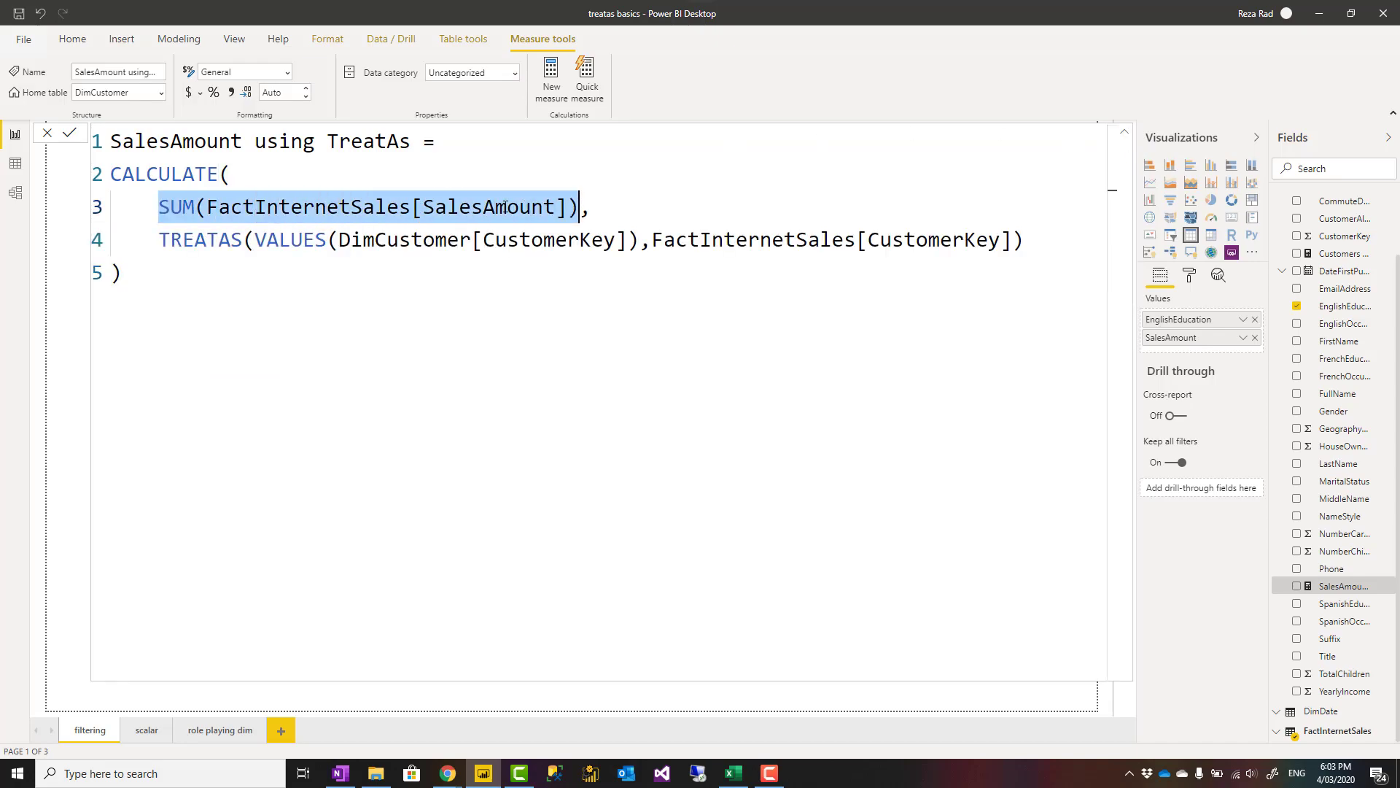
click(209, 247)
drag(159, 240, 1034, 231)
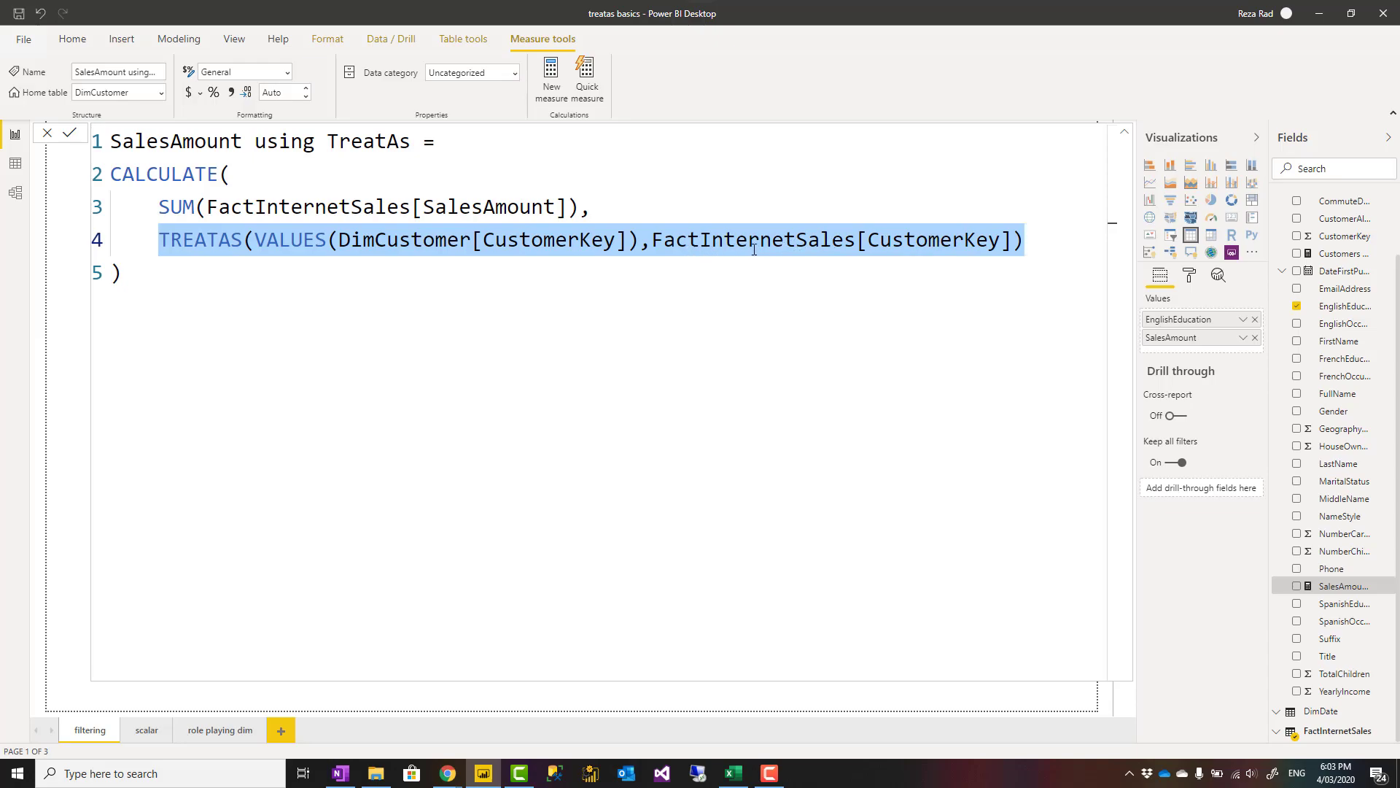
click(1035, 240)
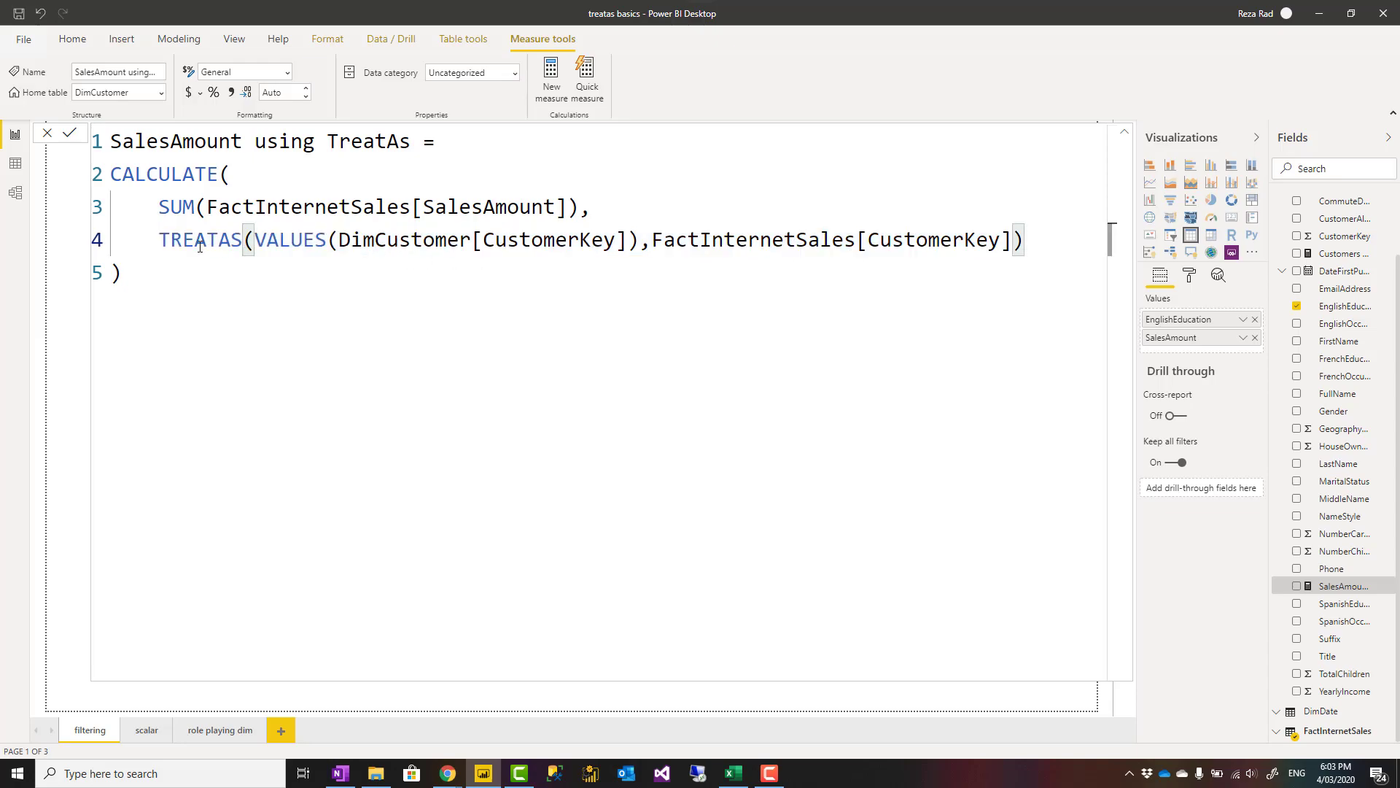
drag(160, 240, 1040, 242)
click(1041, 242)
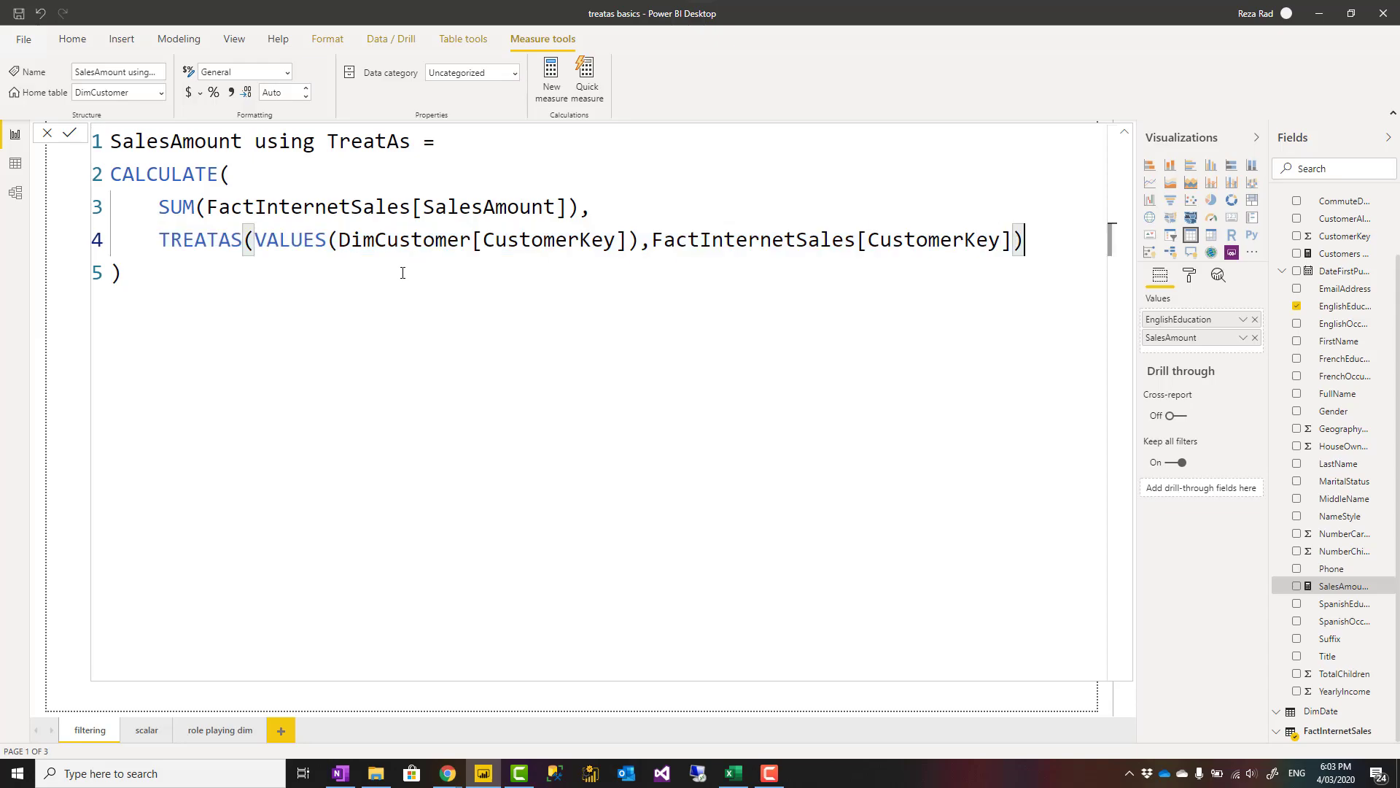
Show the TREATAS syntax help and examine its first argument, VALUES(DimCustomer[CustomerKey]).
double_click(242, 239)
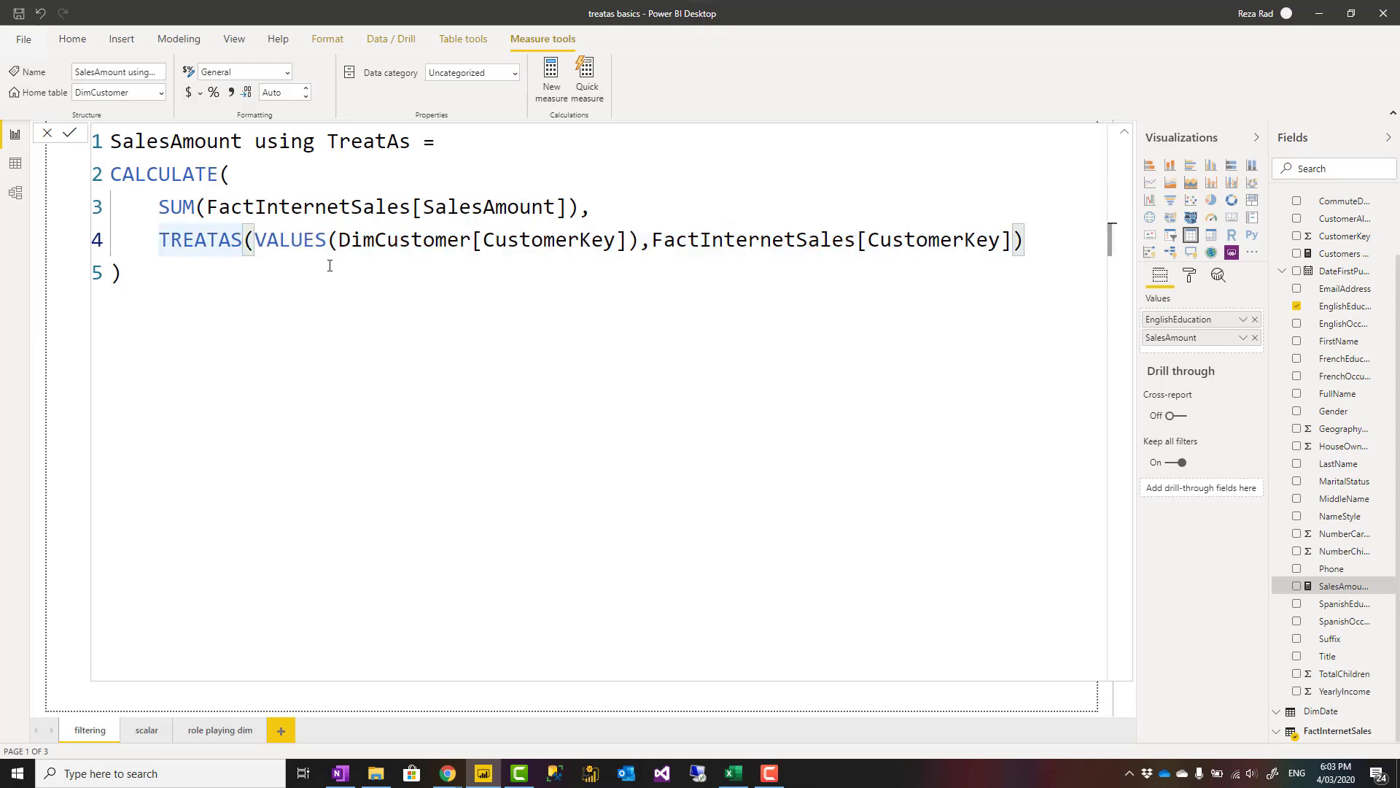
text(()
key(Delete)
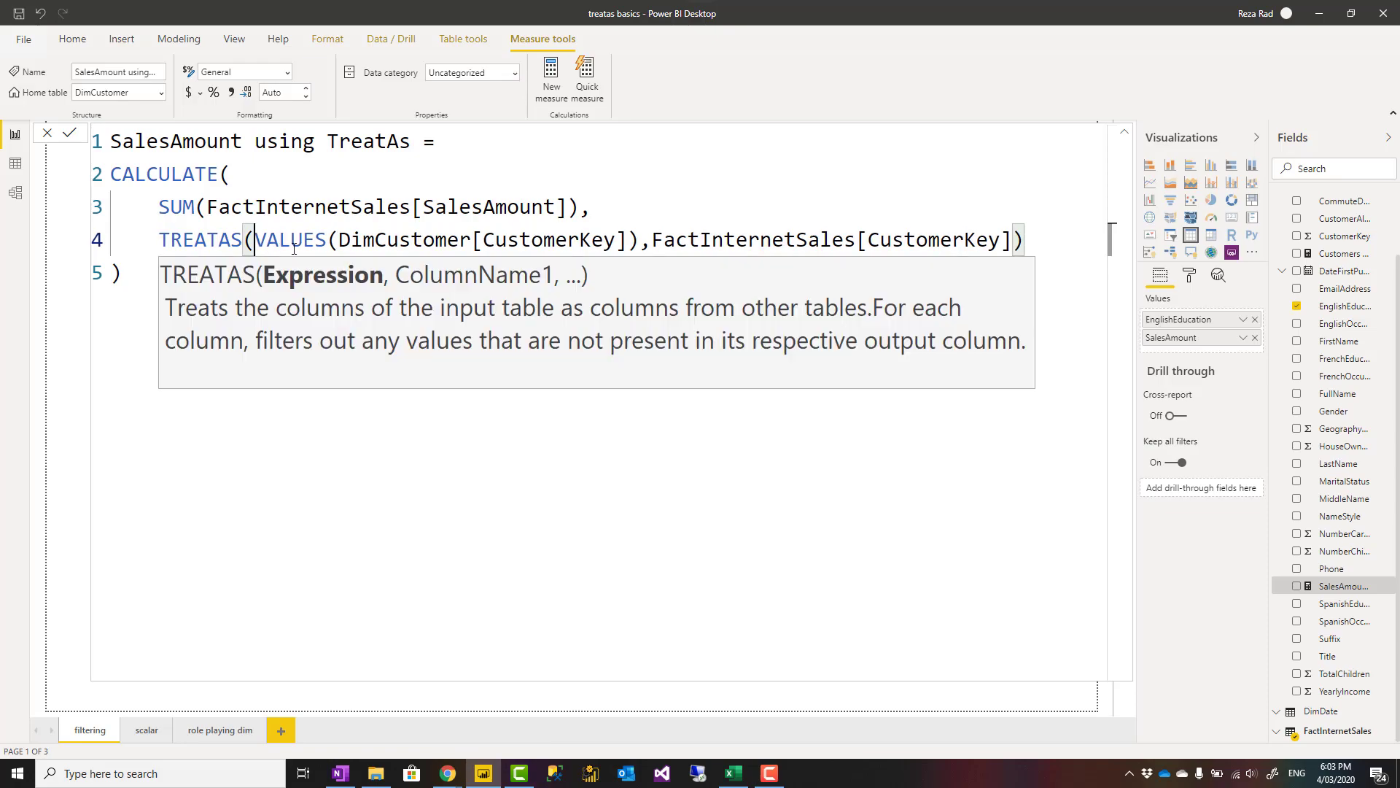
key(Escape)
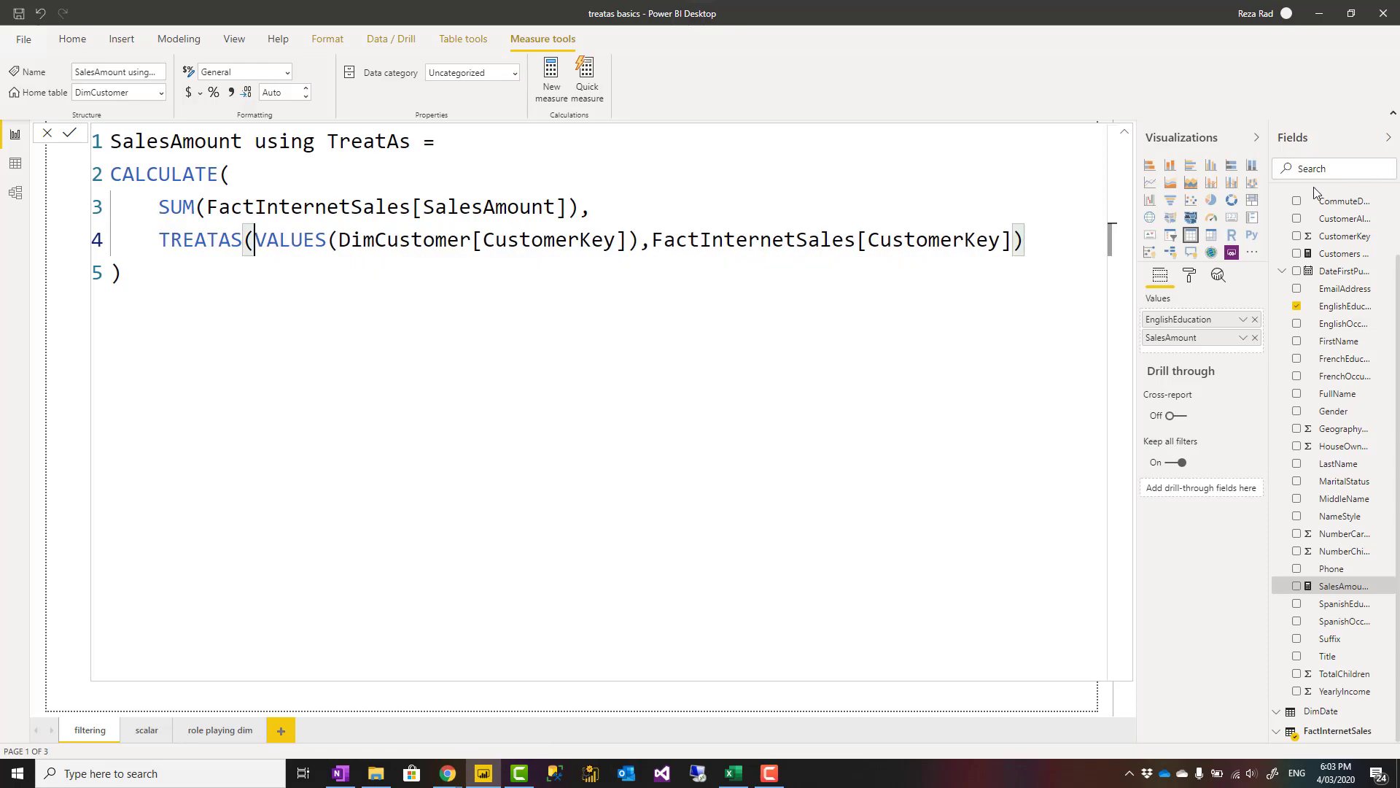
key(ctrl+shift+space)
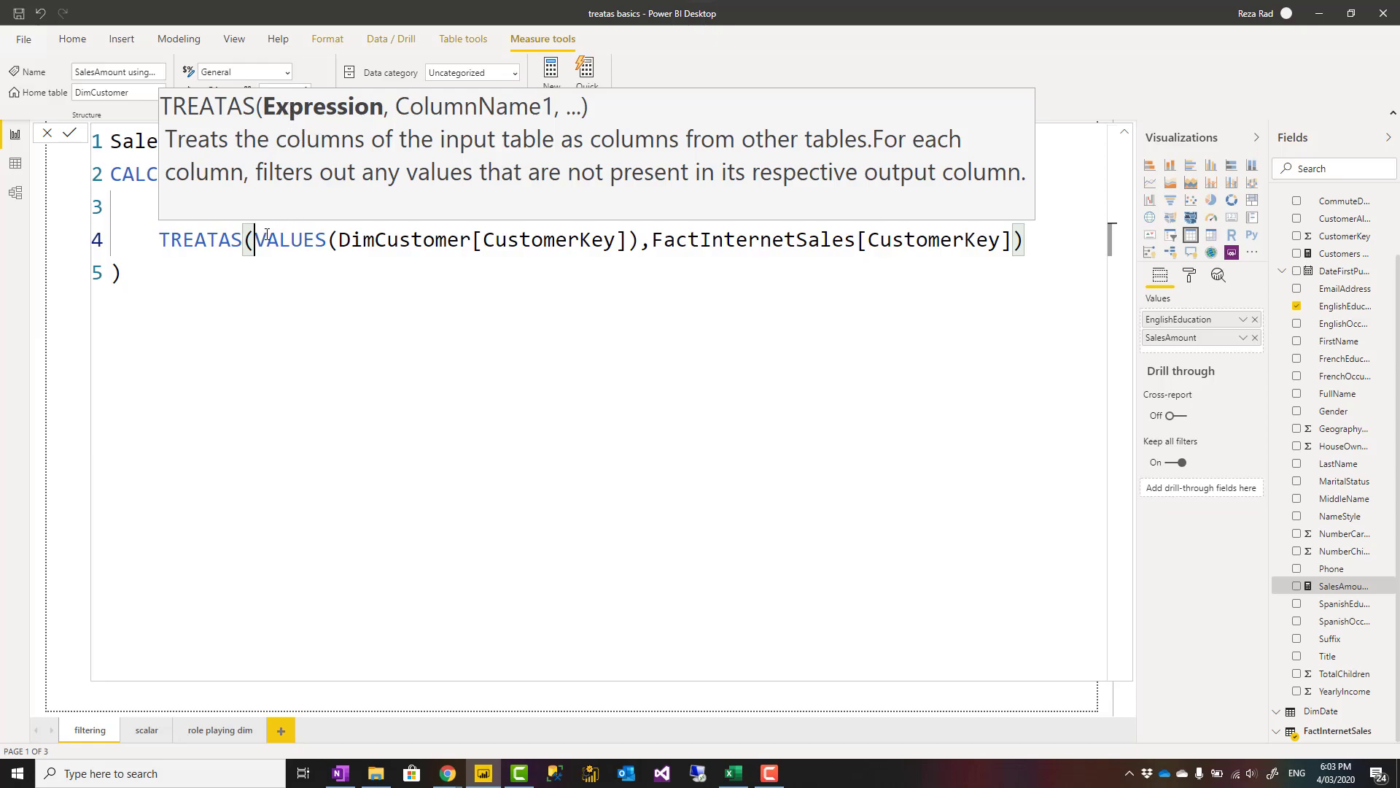
drag(254, 241, 640, 237)
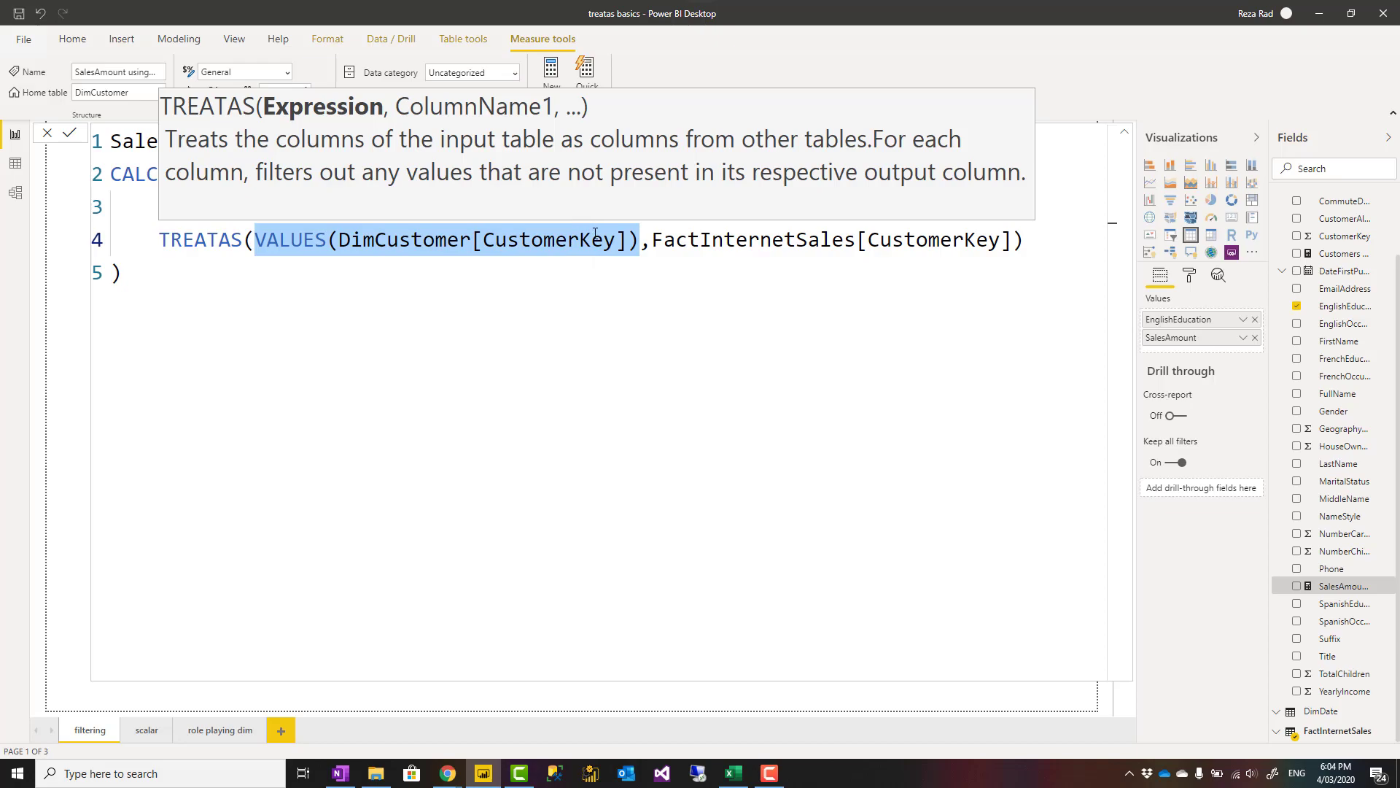
Try ALL in place of VALUES around DimCustomer[CustomerKey] in the TREATAS filter, and restore VALUES.
double_click(309, 243)
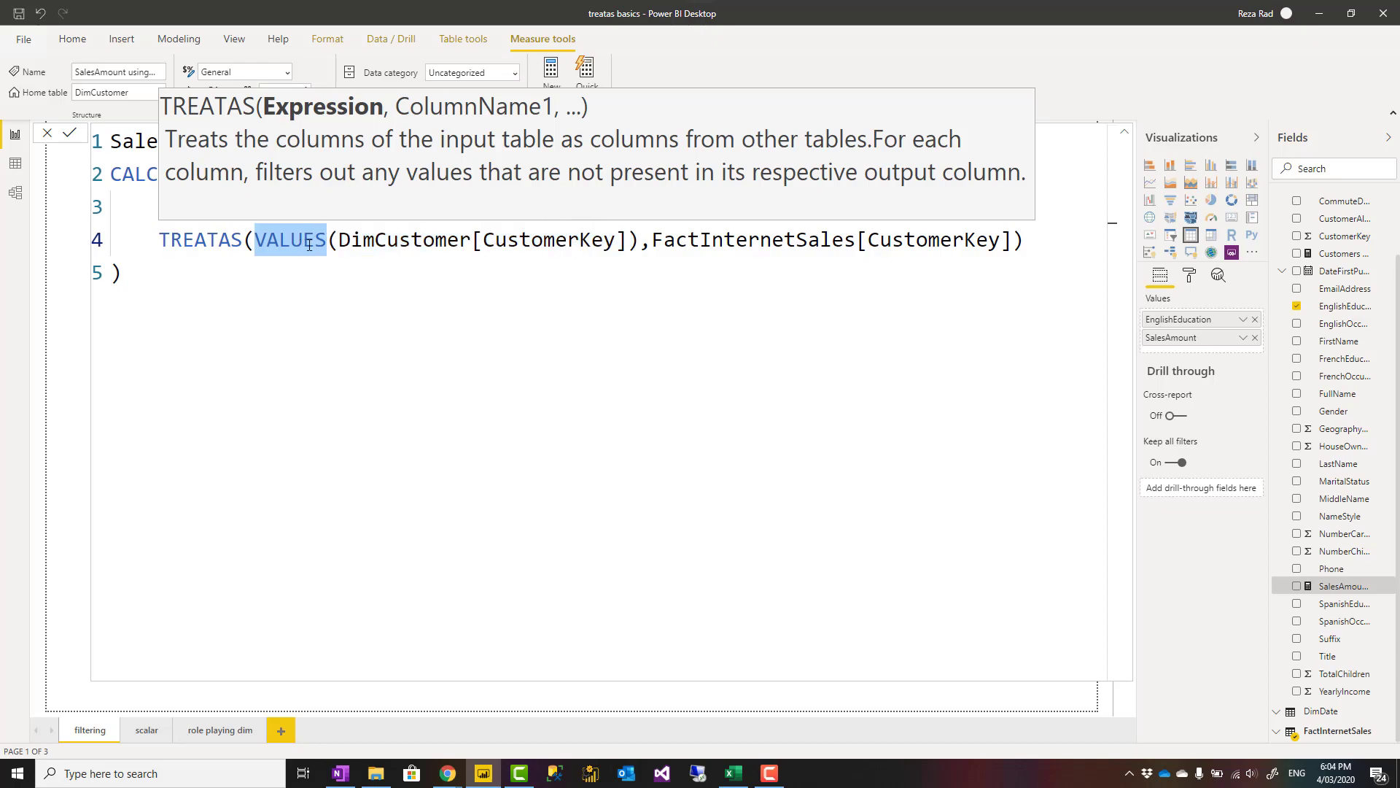
text(all)
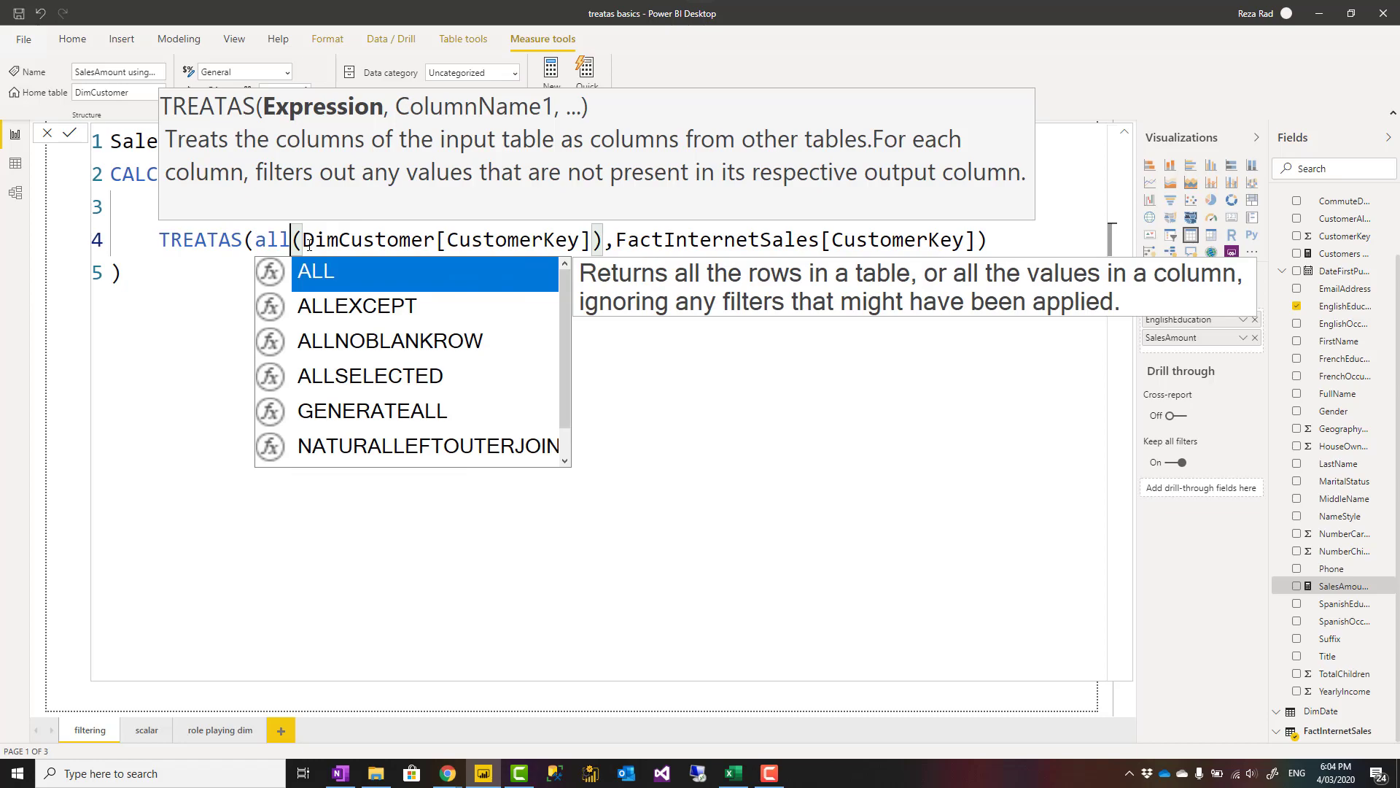
key(BackSpace)
key(BackSpace)
key(BackSpace)
text(valu)
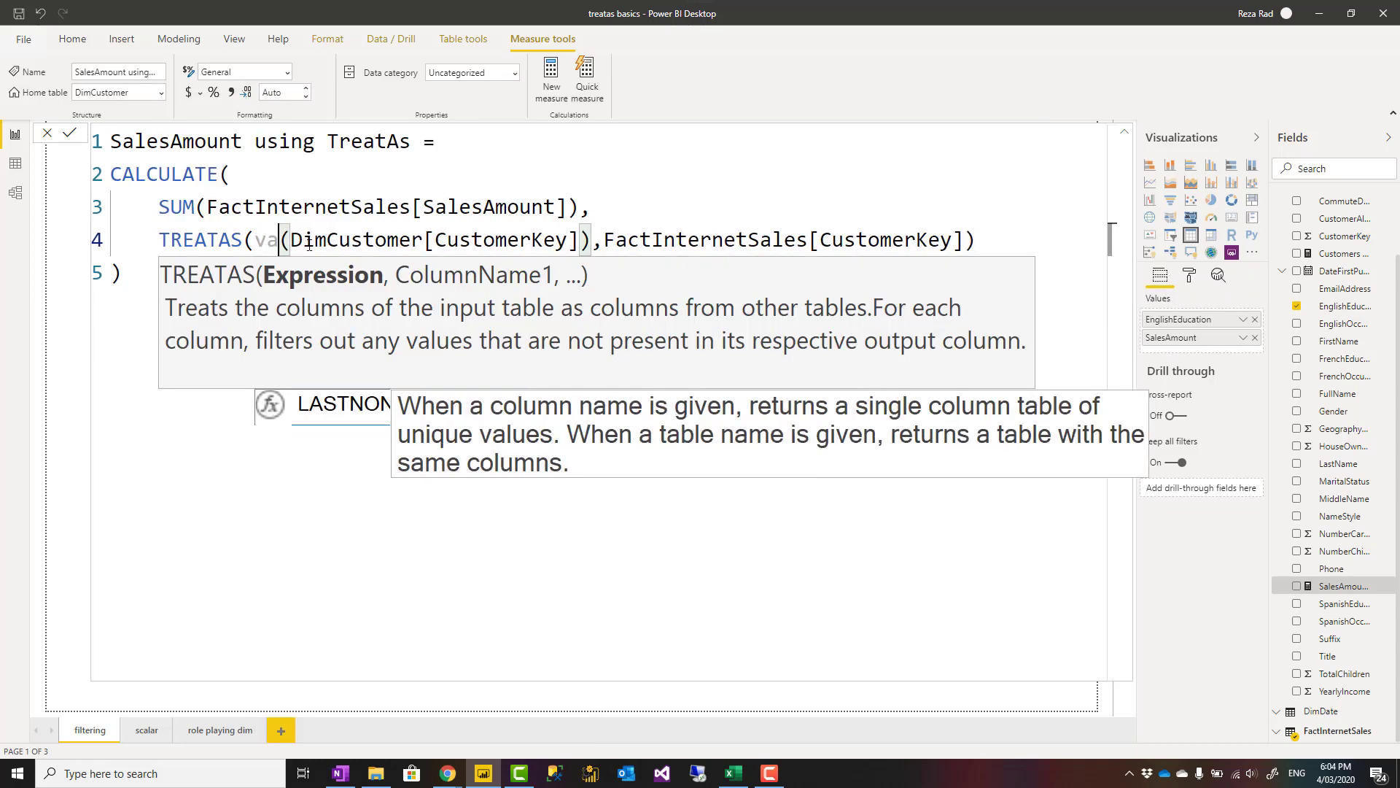
text(e)
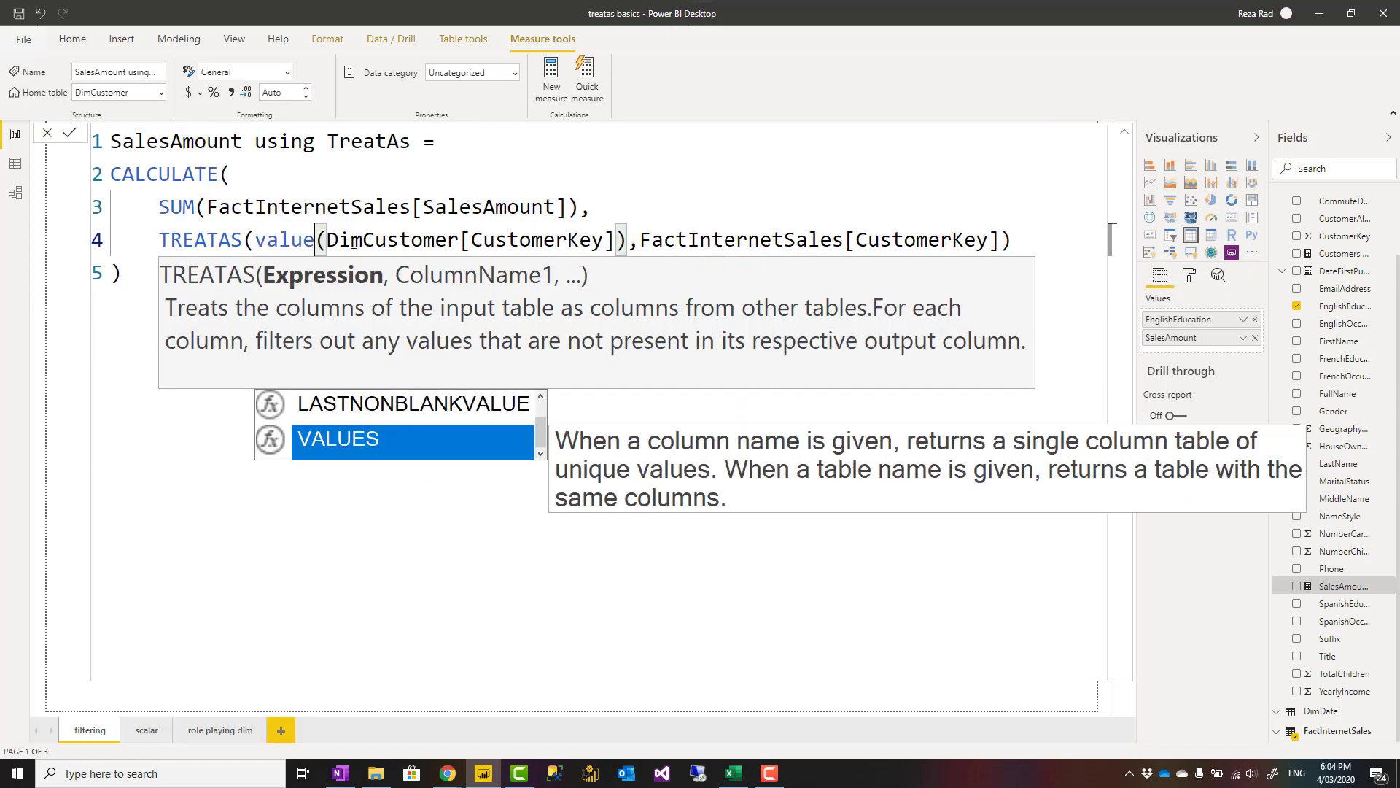
key(Tab)
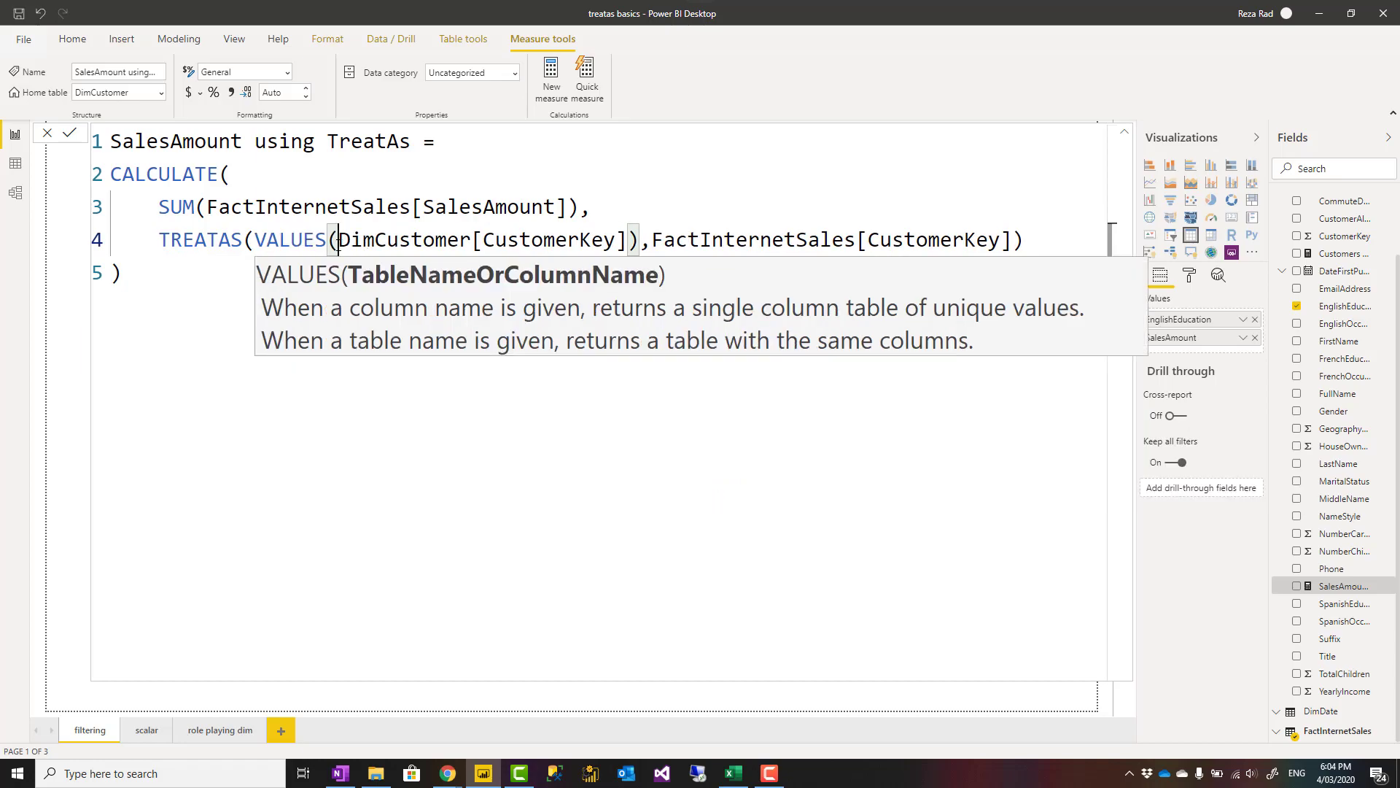
Examine how TREATAS maps VALUES(DimCustomer[CustomerKey]) to the FactInternetSales[CustomerKey] column.
click(327, 207)
click(618, 237)
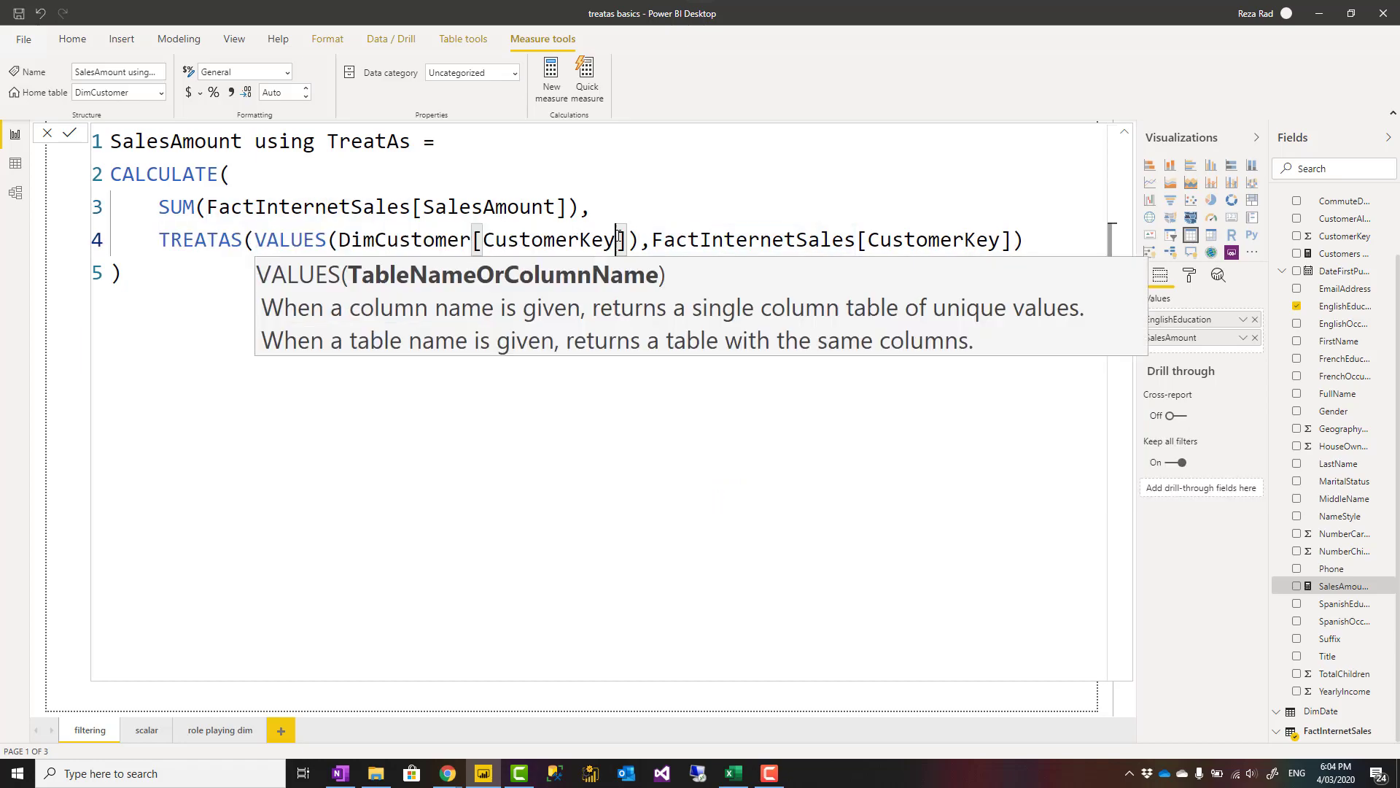
drag(257, 241, 625, 245)
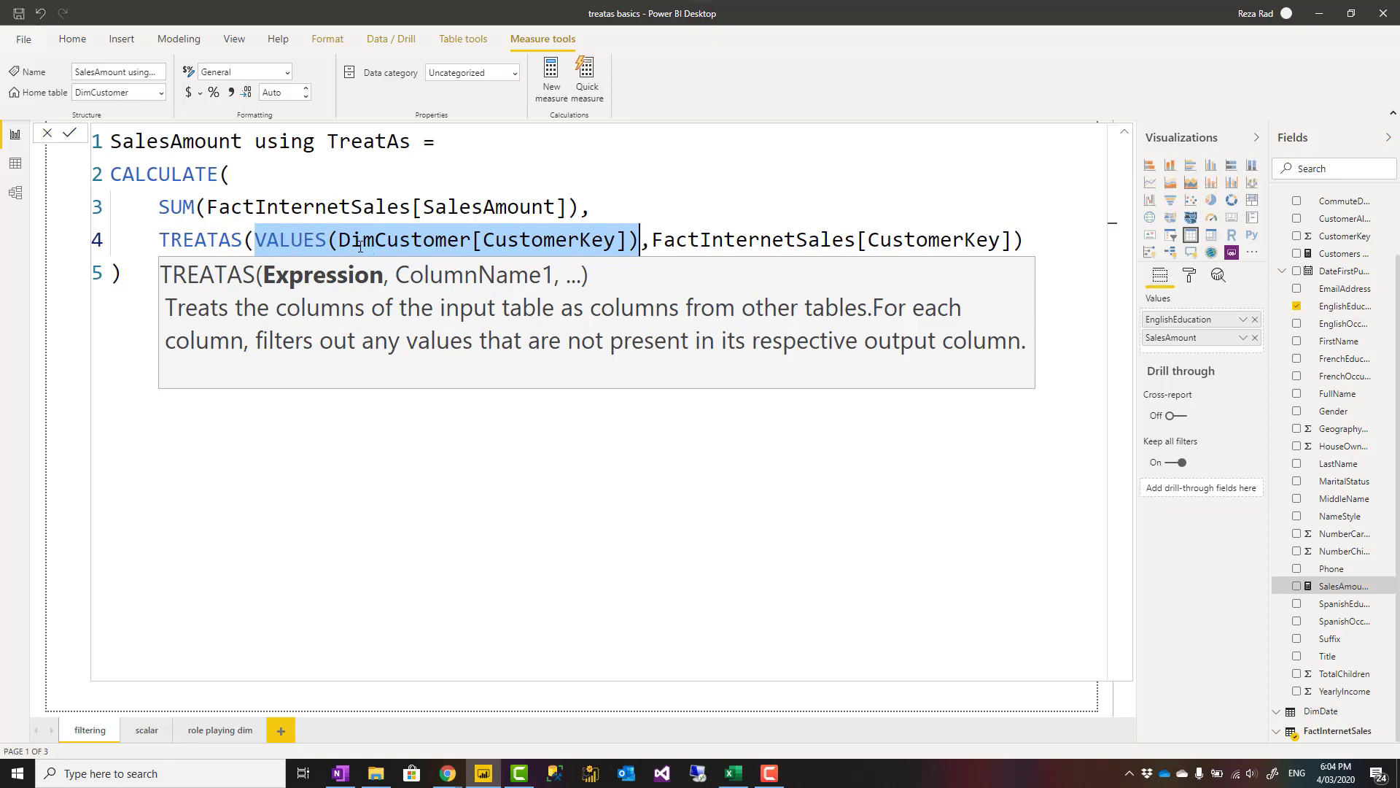
click(655, 241)
drag(655, 241, 981, 239)
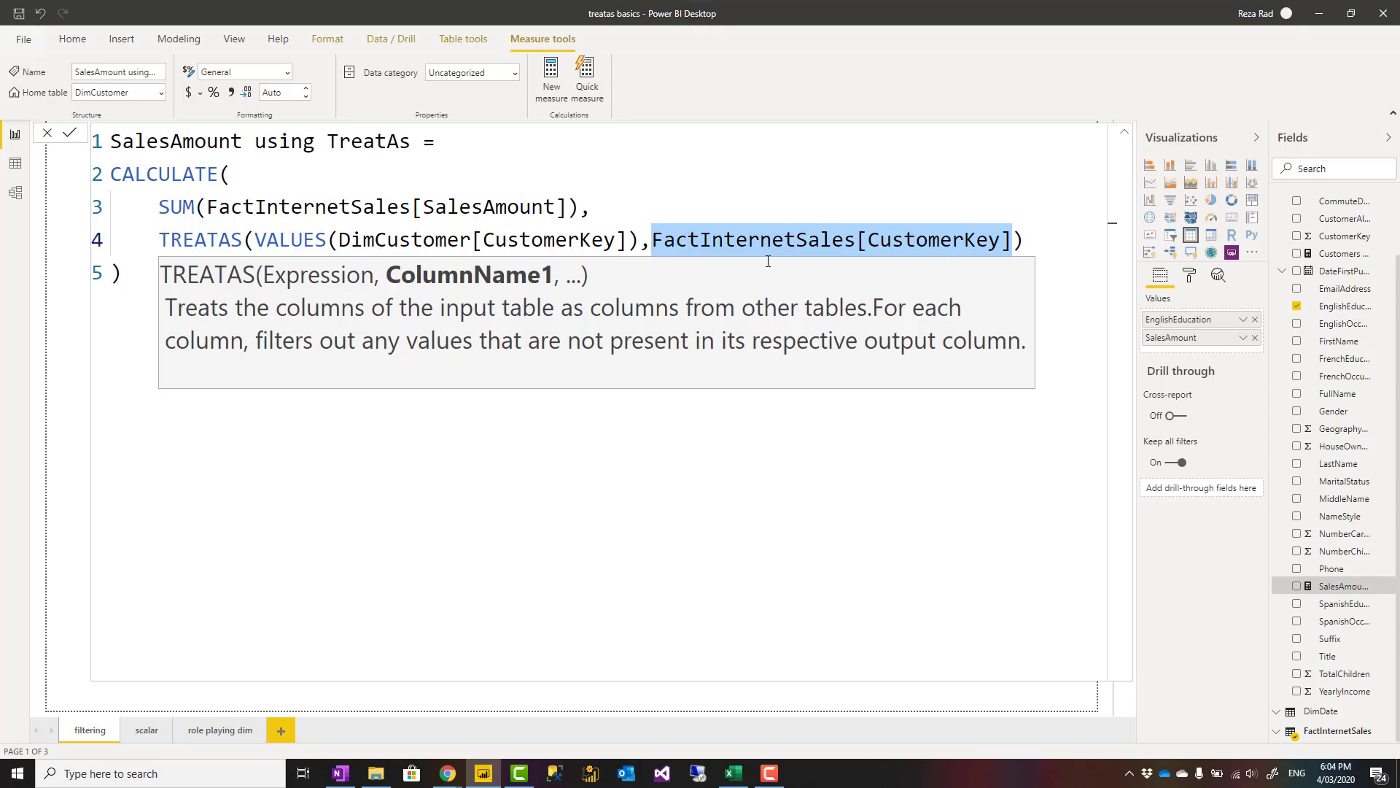
click(1012, 240)
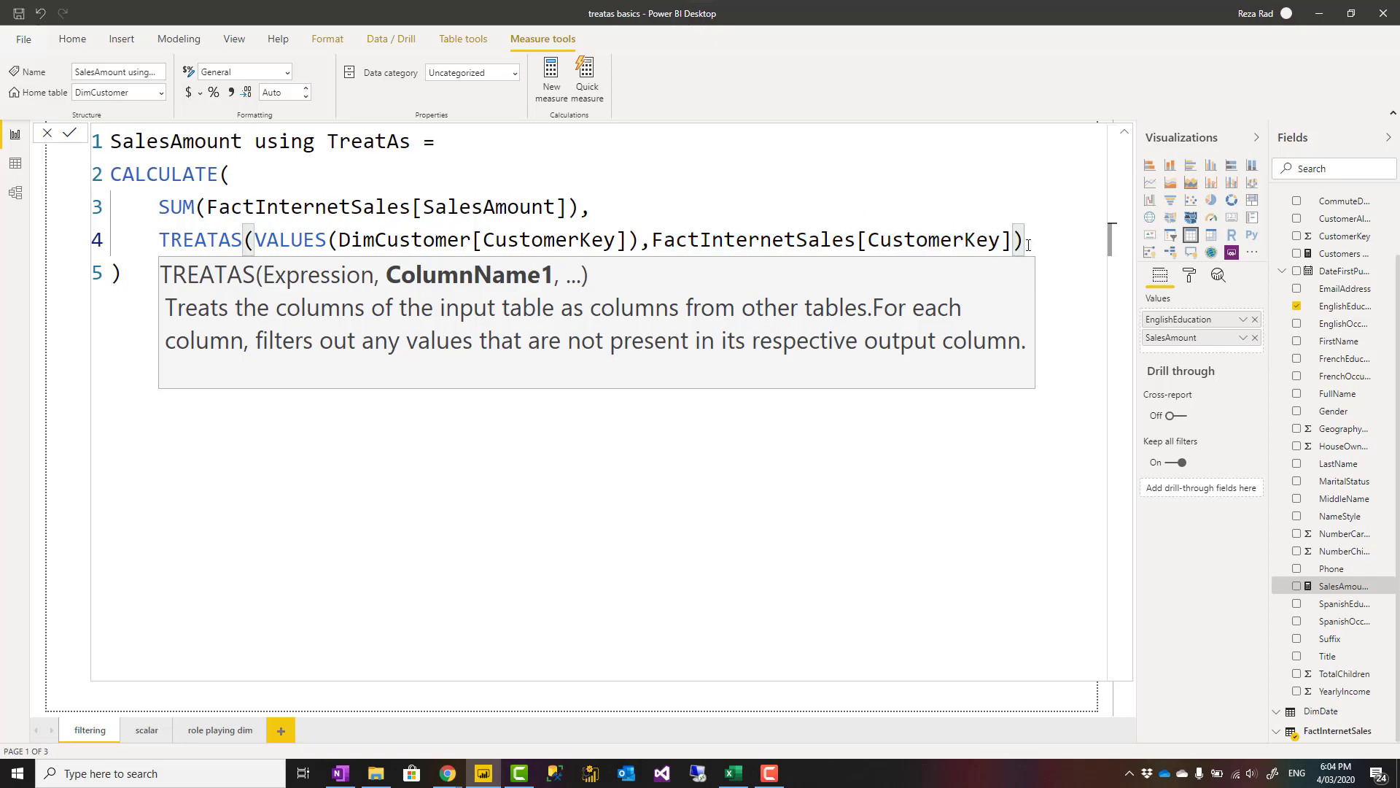
click(1028, 245)
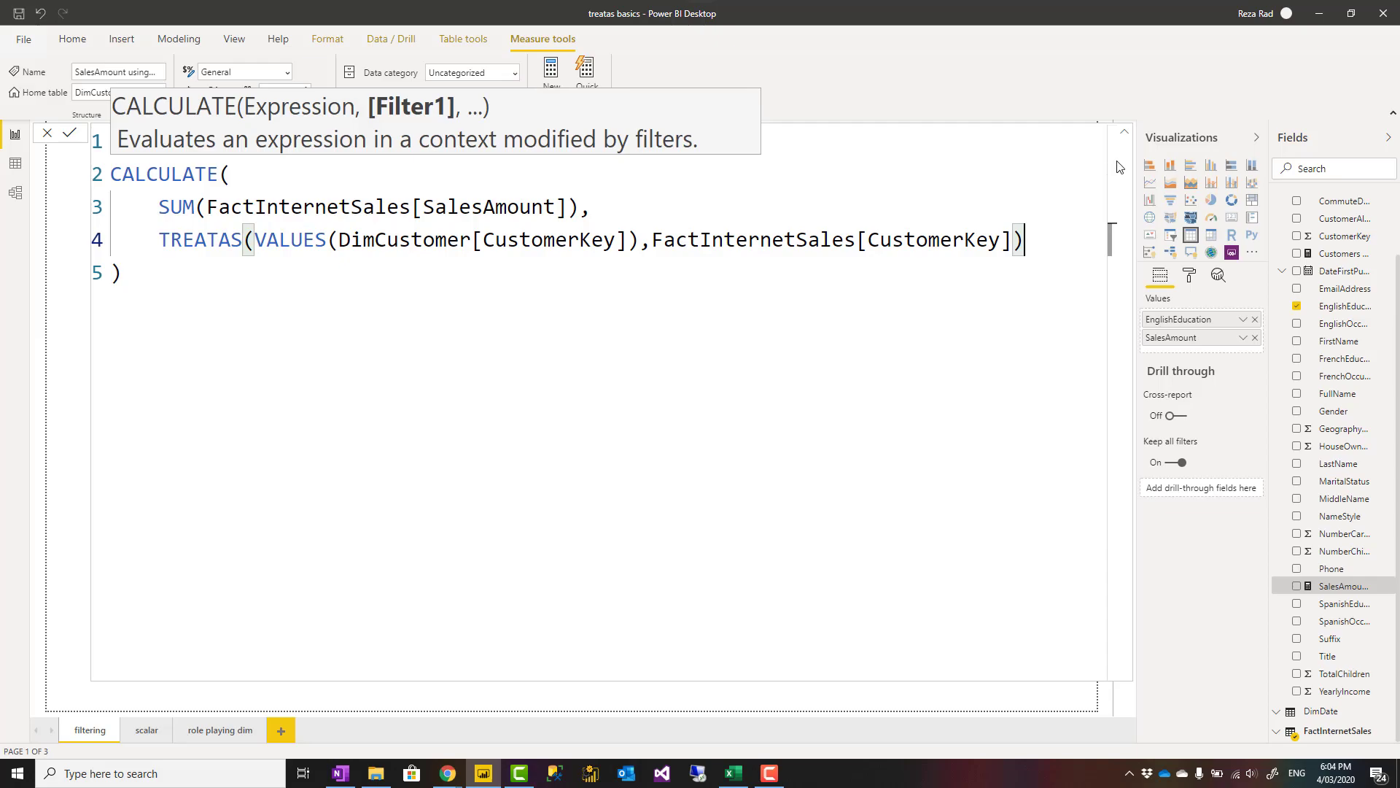
Collapse the formula editor and add the SalesAmount using TreatAs measure to the EnglishEducation table visual.
click(1124, 132)
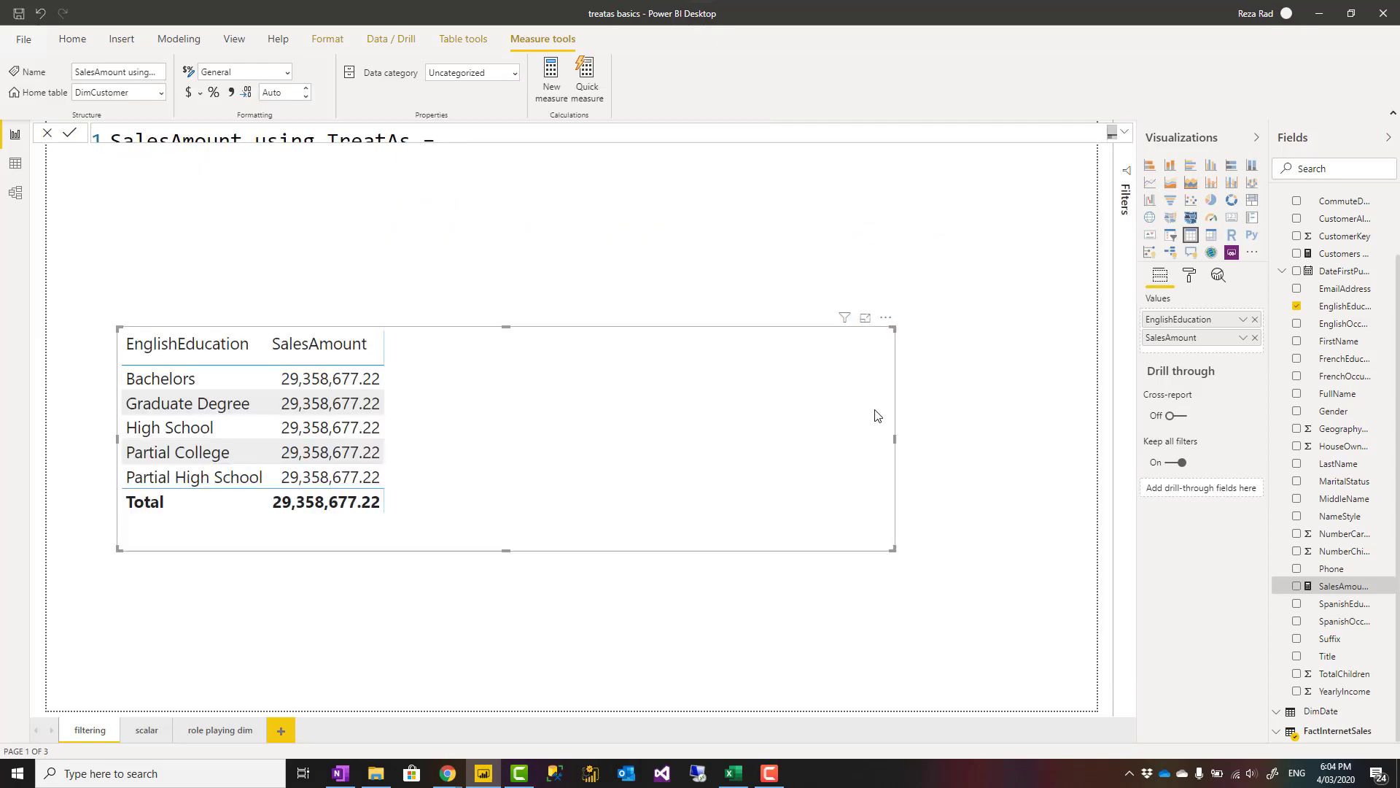
drag(1327, 589, 513, 423)
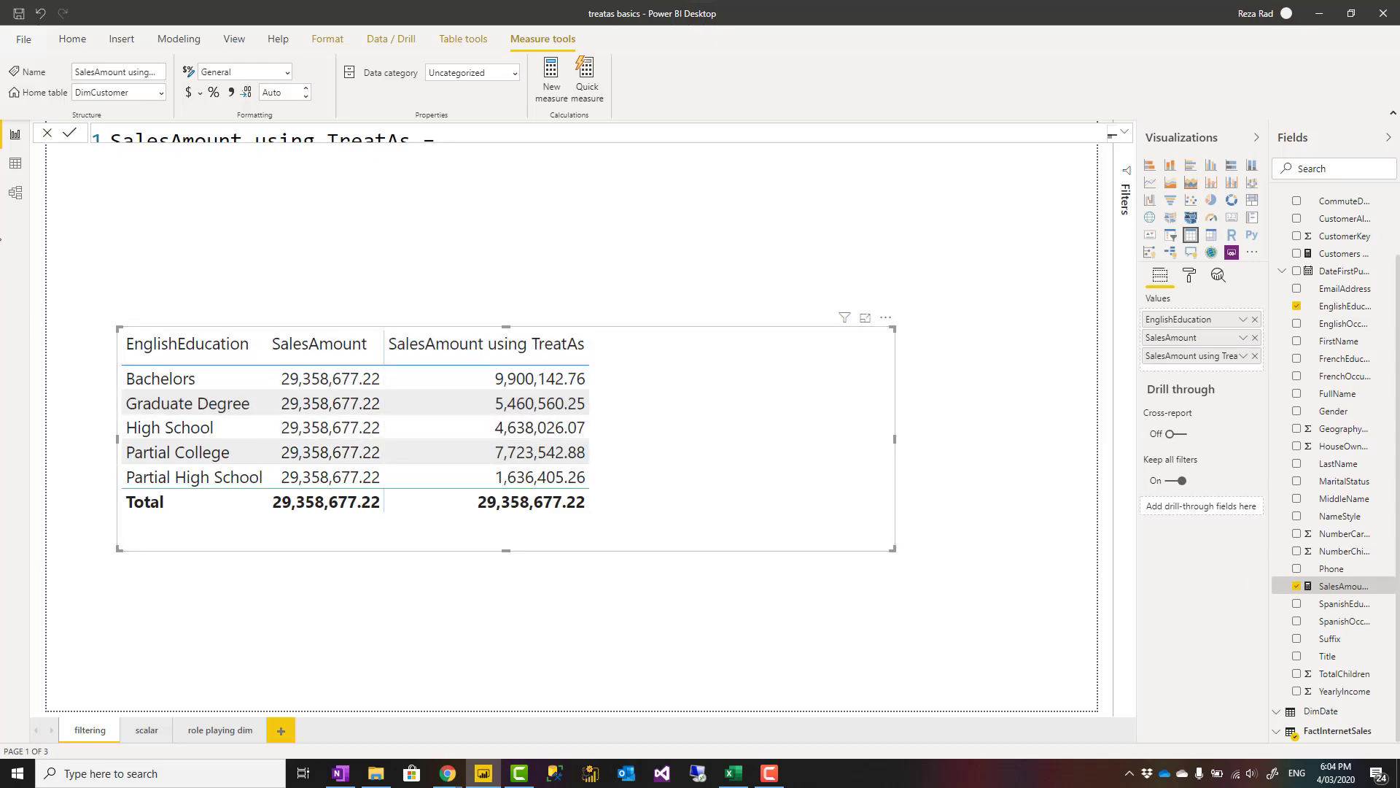
Compare the relationships in the model diagram with the two TREATAS arguments in the SalesAmount using TreatAs formula.
click(17, 195)
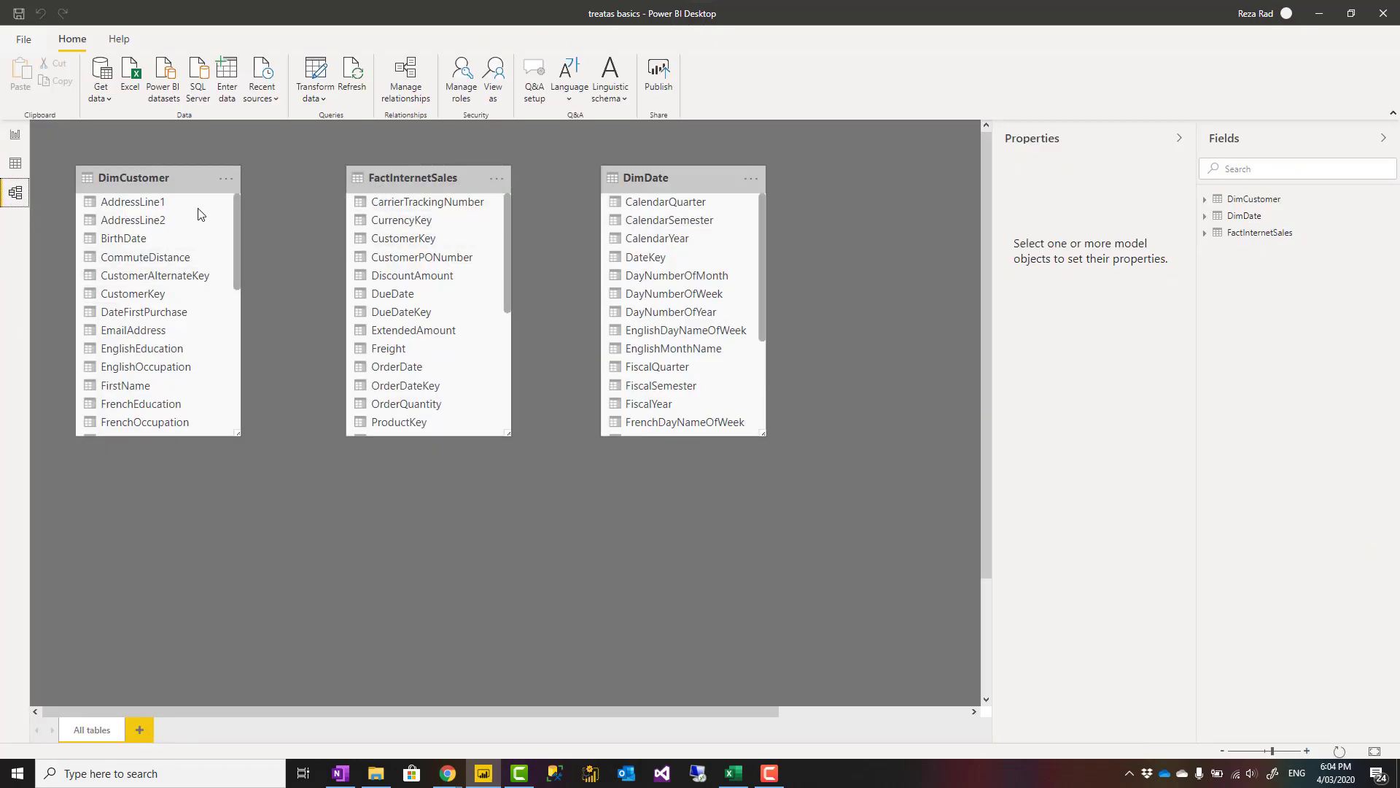
click(20, 141)
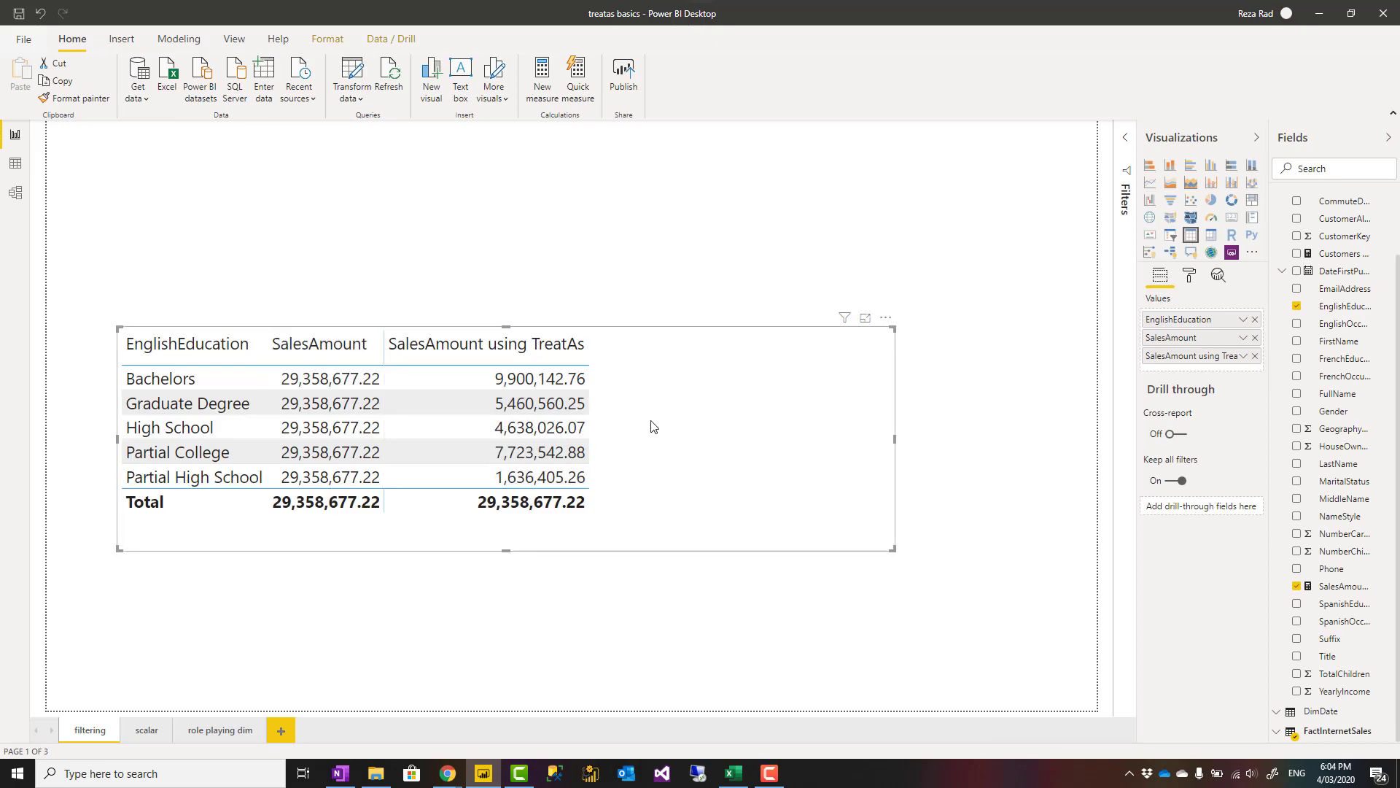
click(1340, 587)
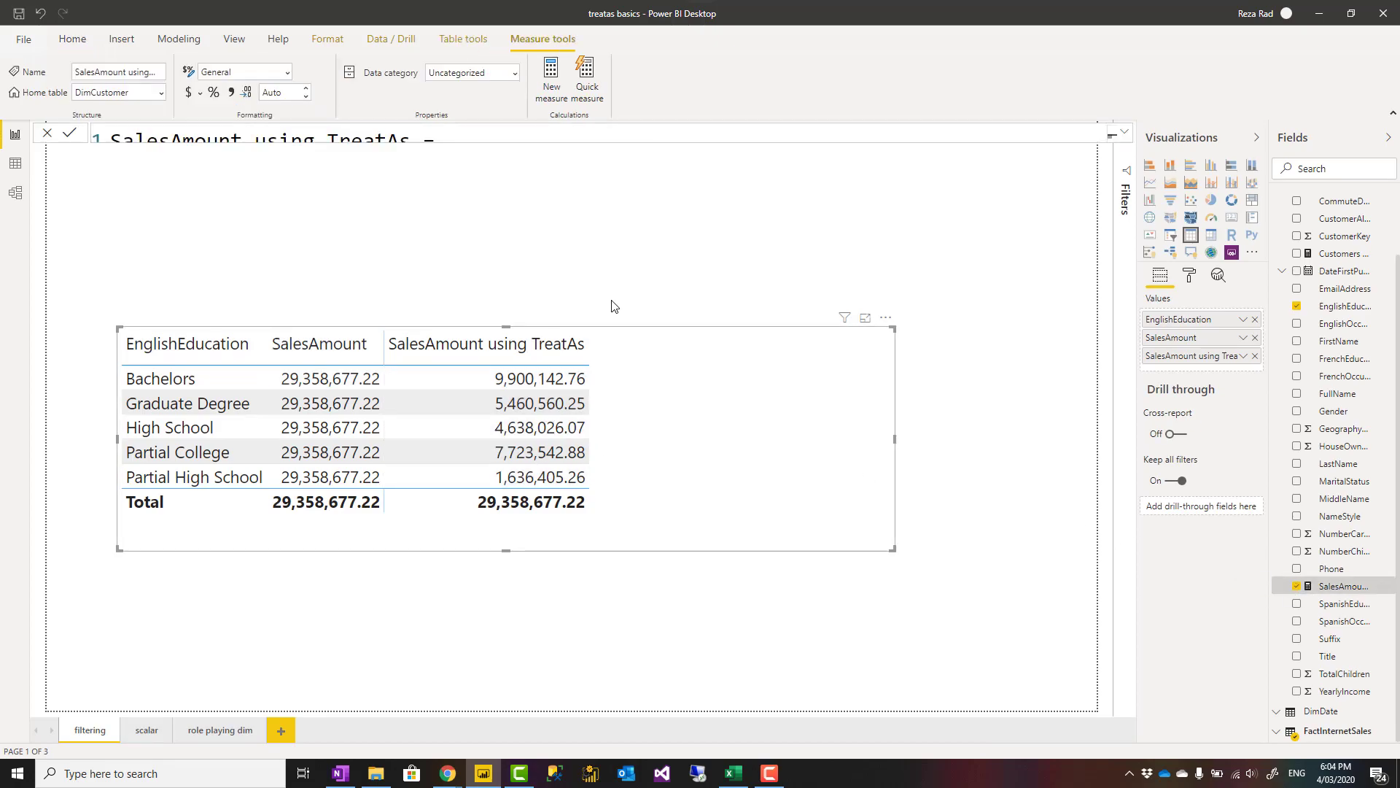
click(1125, 132)
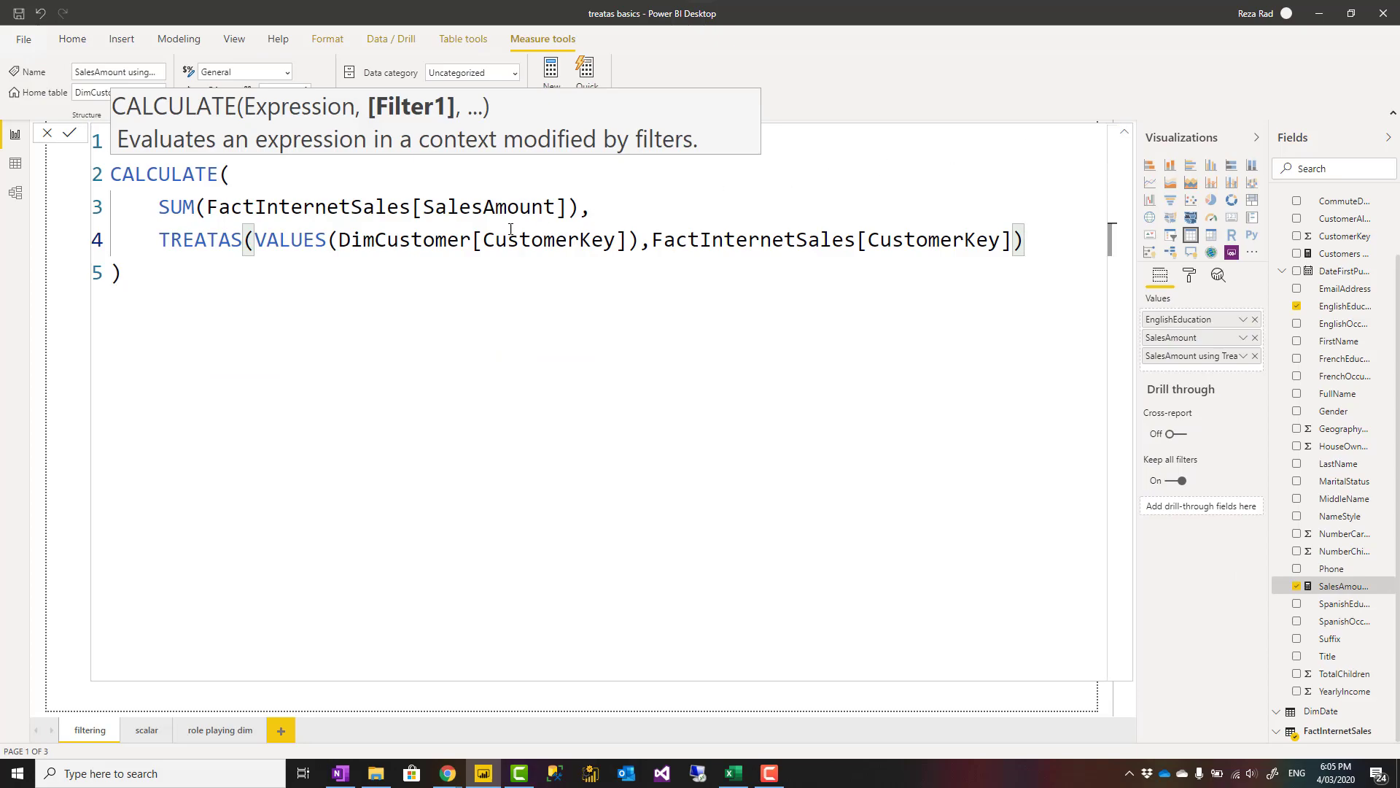
click(161, 241)
drag(253, 241, 640, 241)
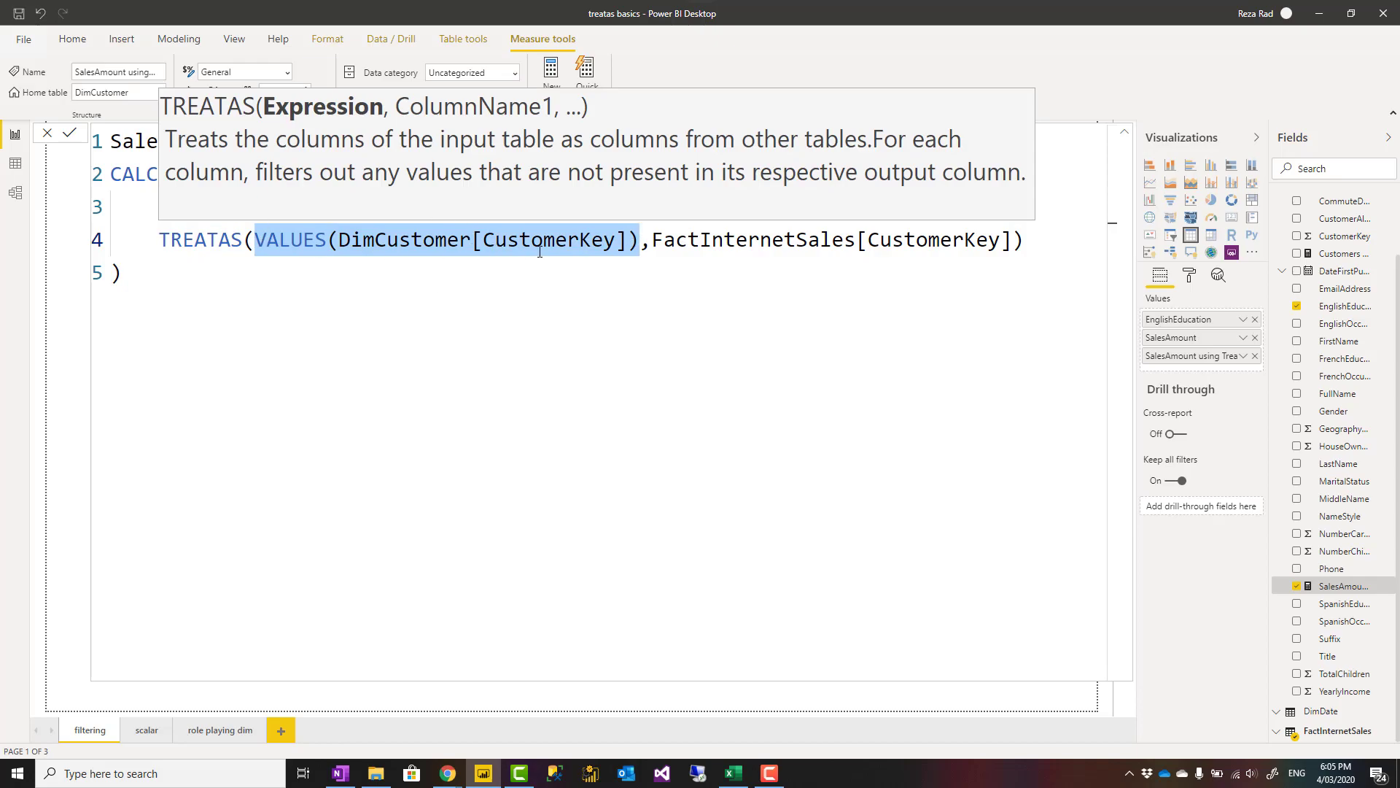
drag(651, 240, 1012, 240)
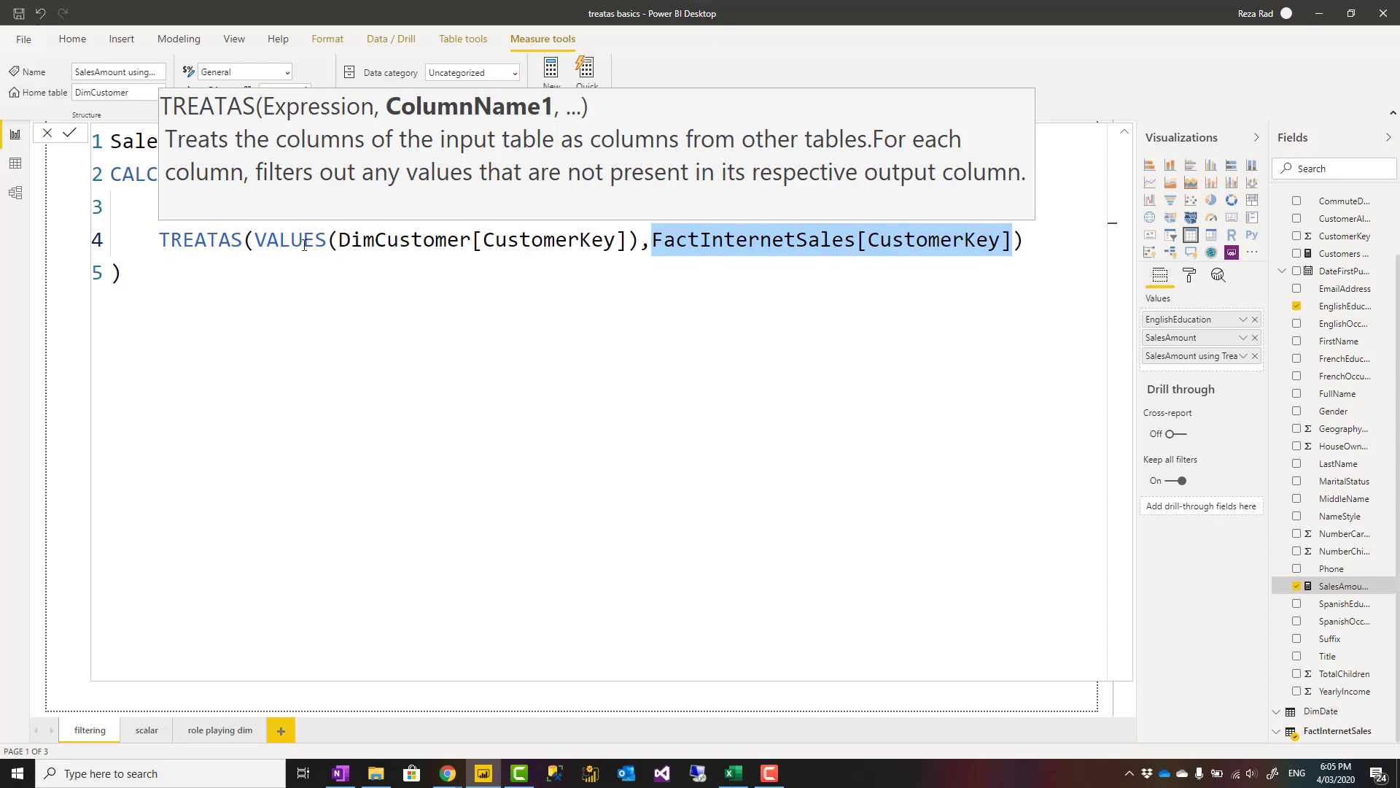
Examine how the CustomerKey column in the VALUES(DimCustomer[CustomerKey]) expression pairs with FactInternetSales[CustomerKey] in TREATAS.
drag(255, 241, 642, 241)
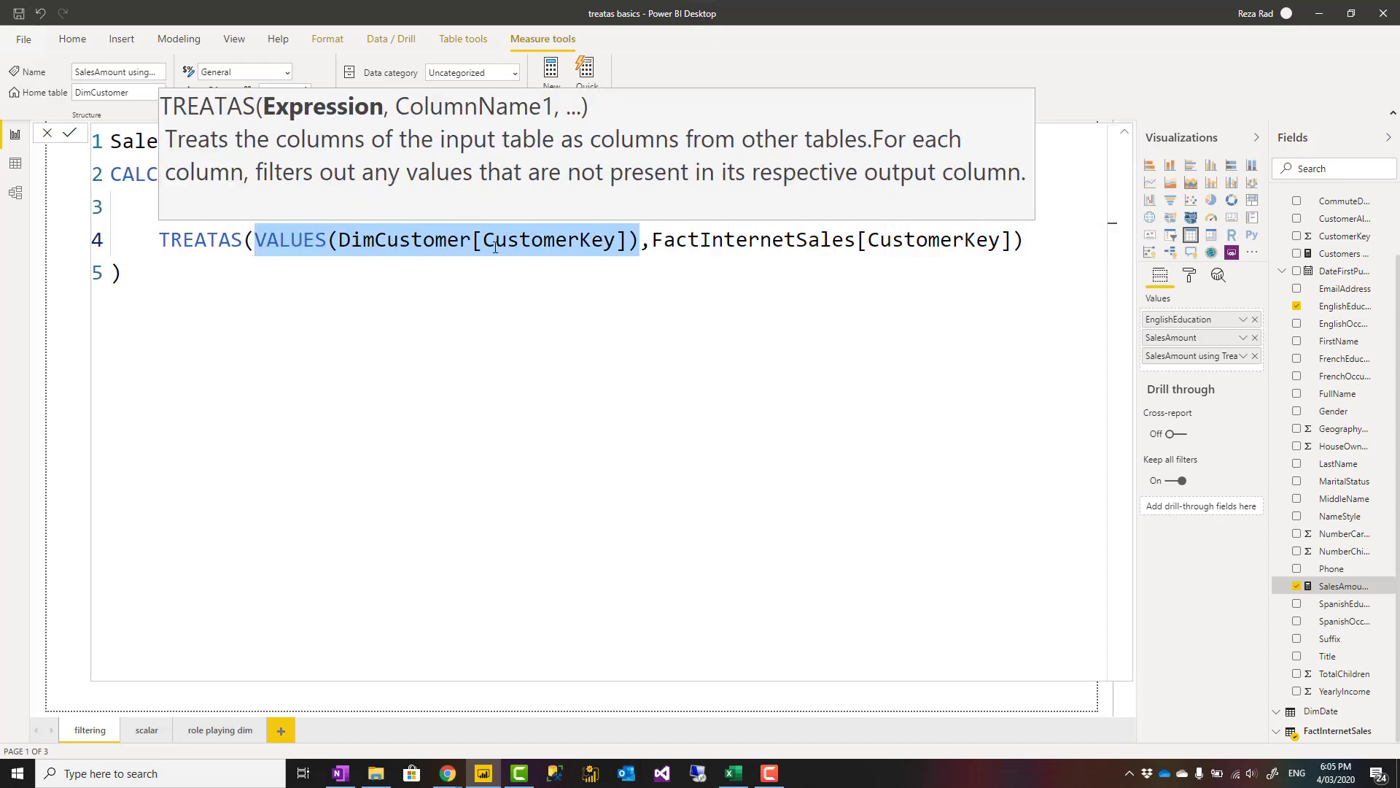
drag(1014, 240, 651, 240)
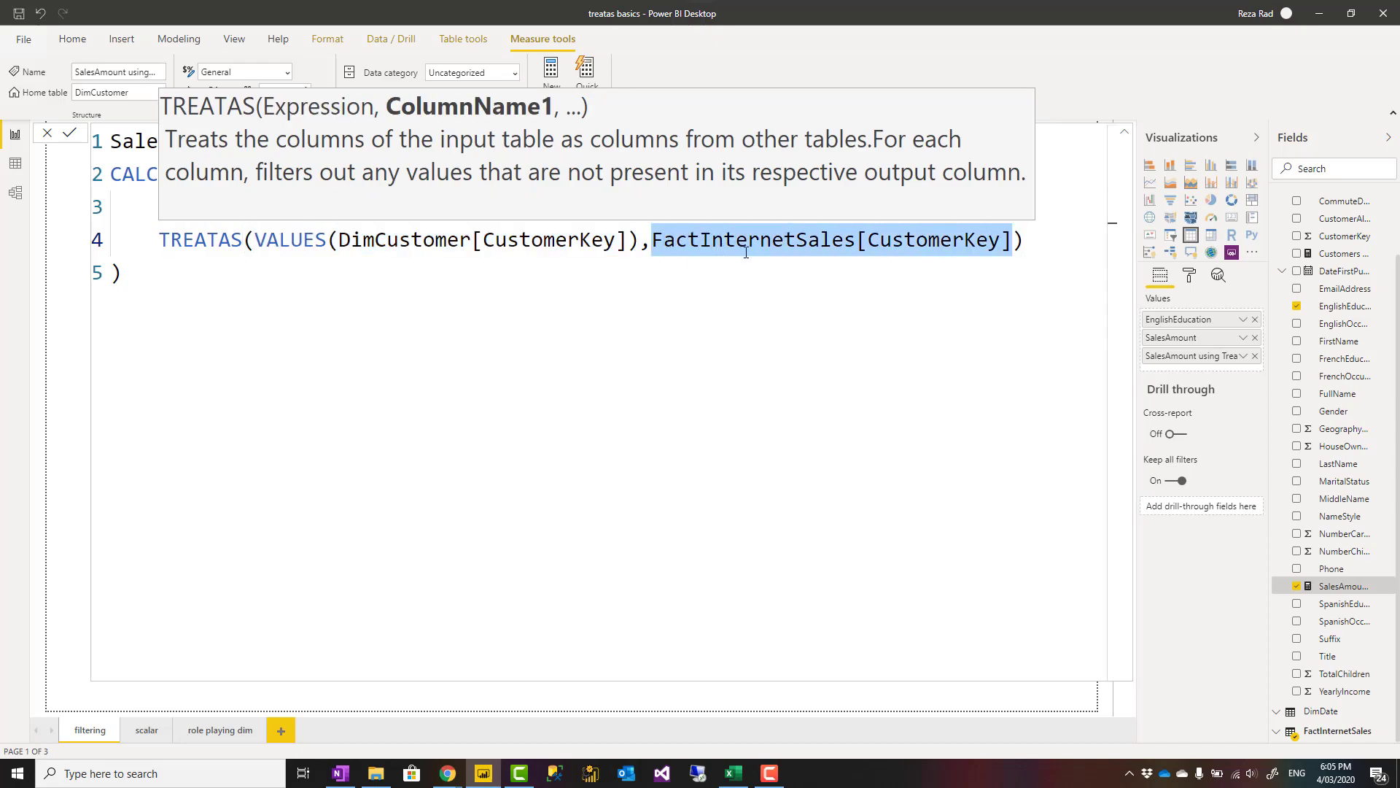
double_click(485, 244)
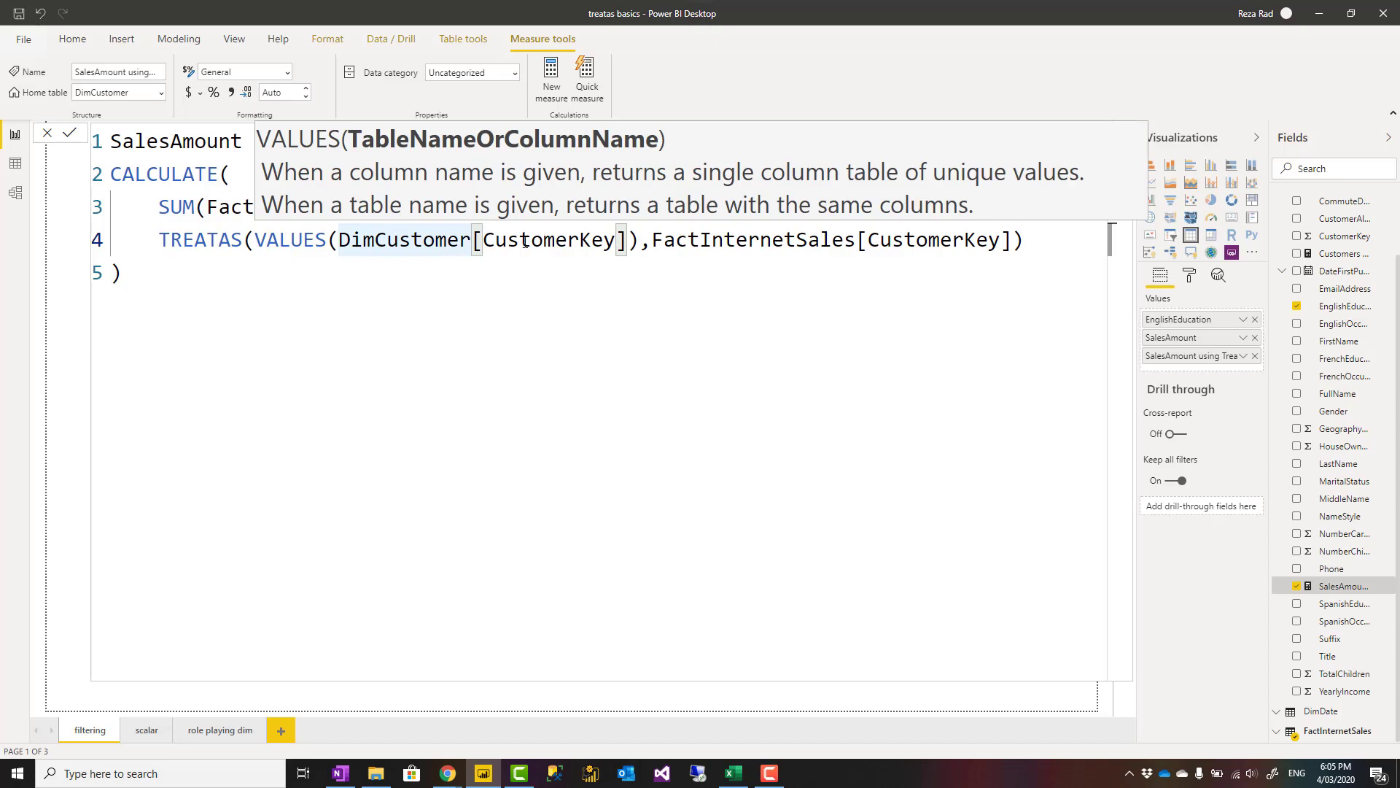
double_click(527, 241)
double_click(951, 243)
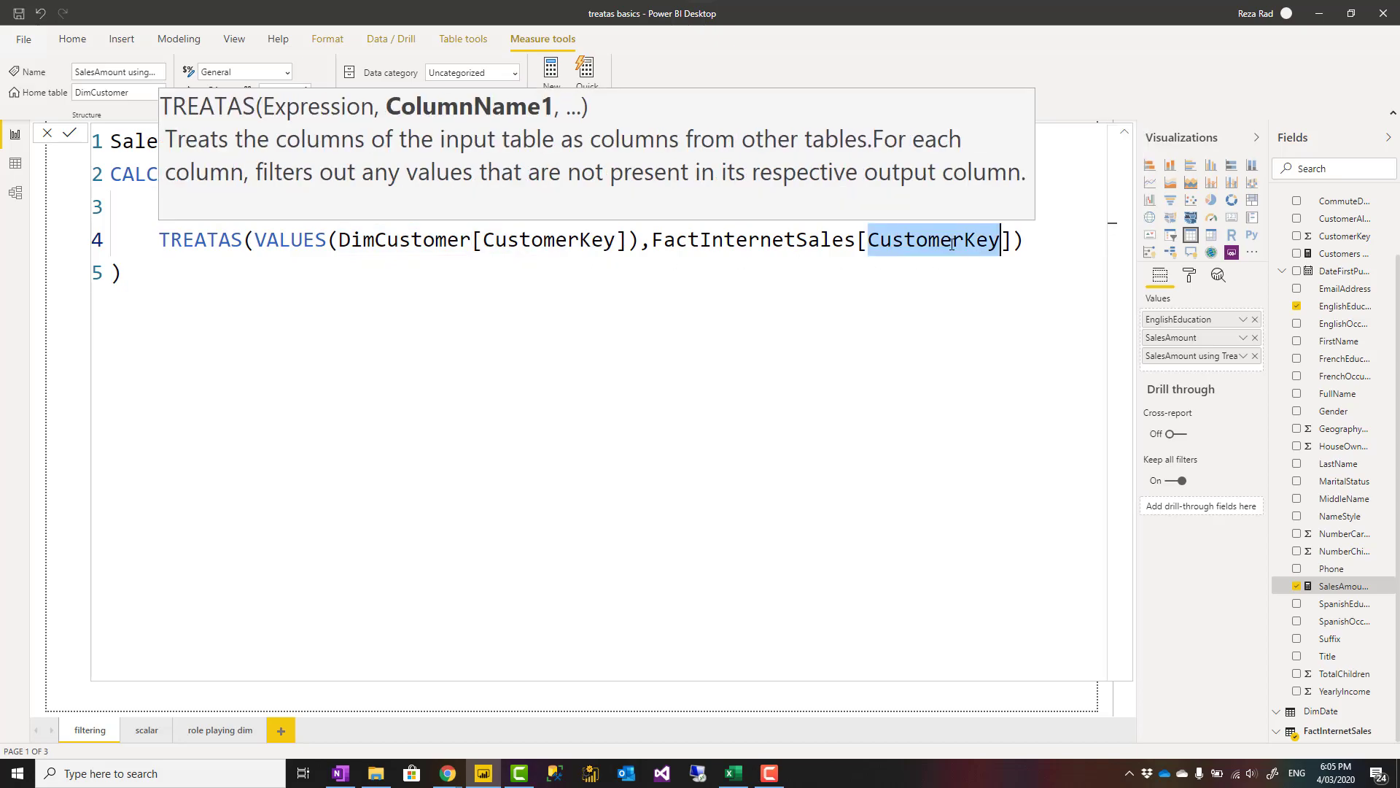
double_click(525, 240)
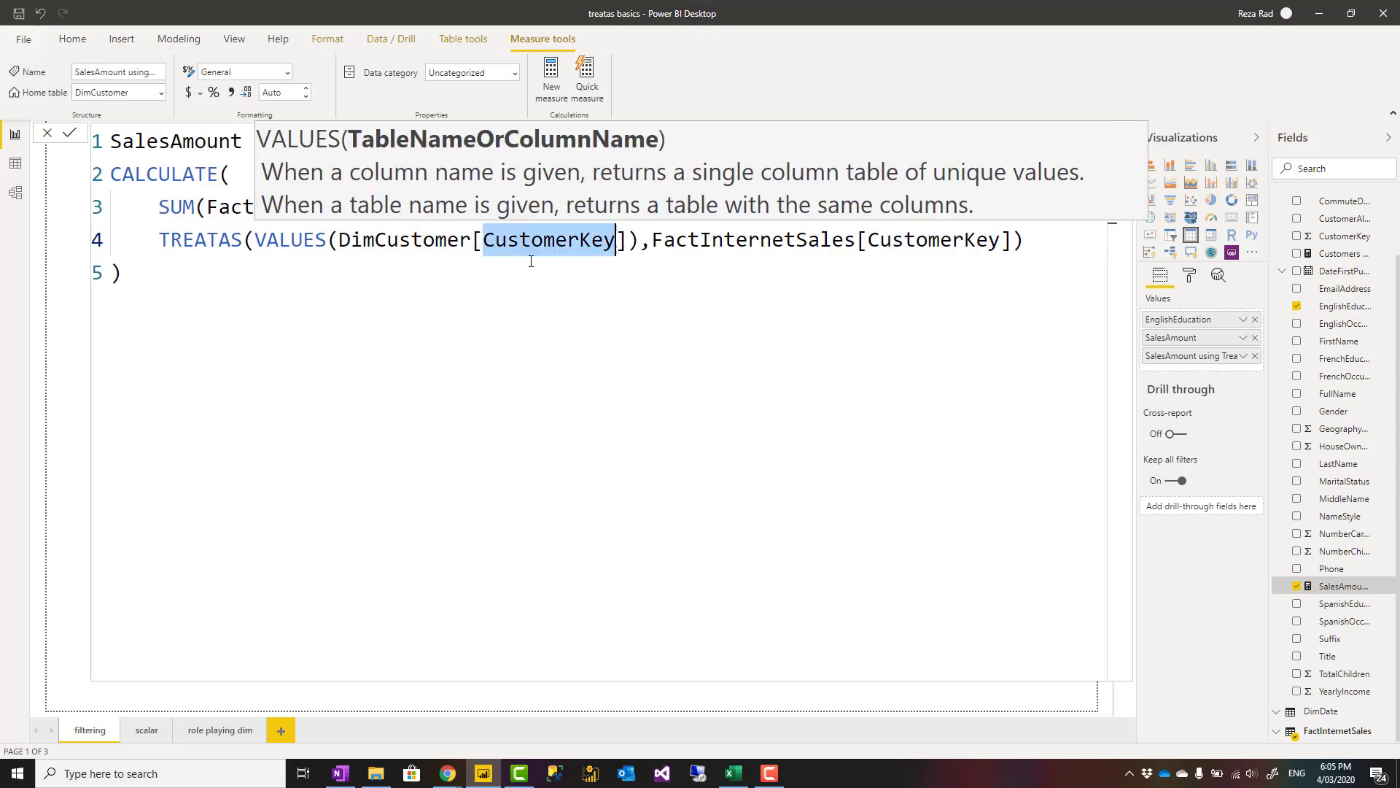
double_click(948, 242)
click(1009, 245)
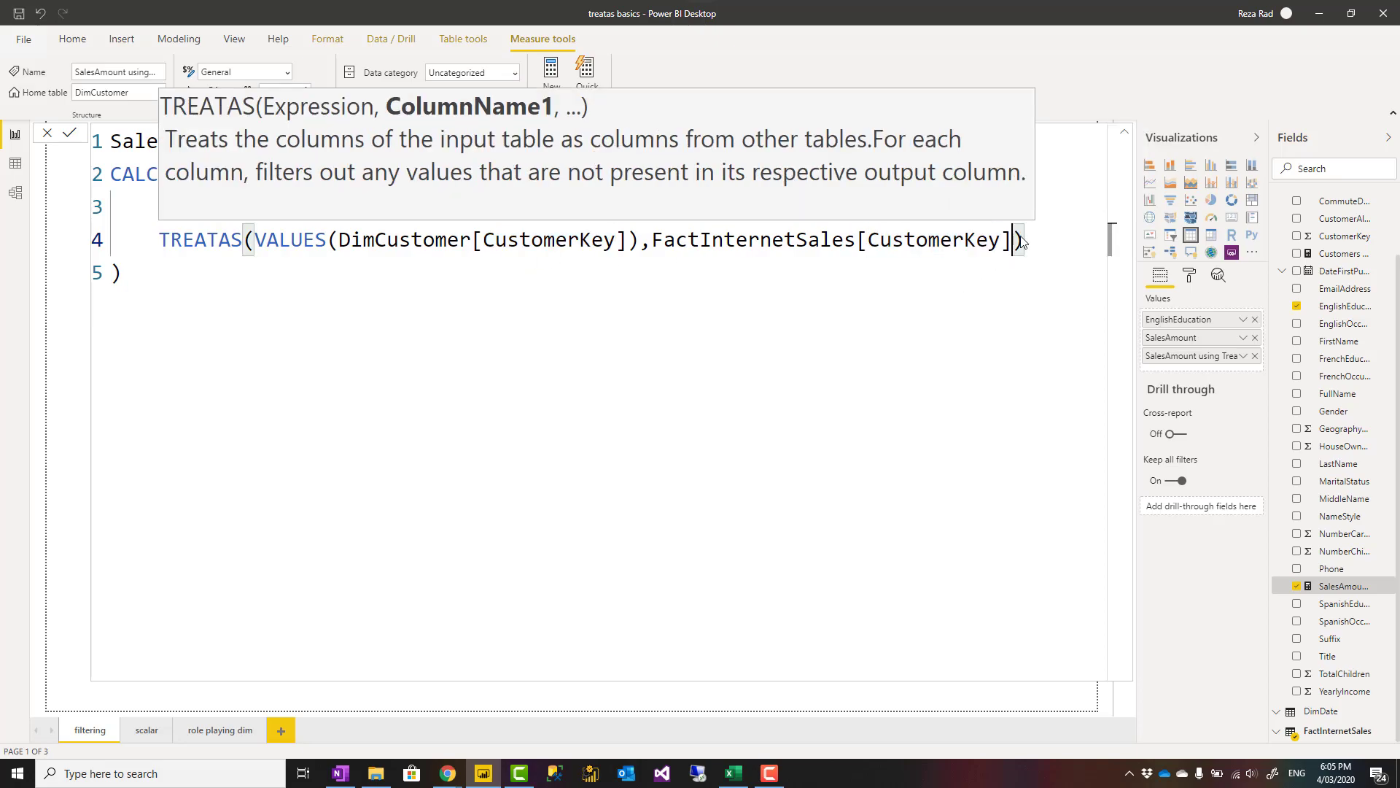
Review the EnglishEducation table visual, and relate its results to the DimCustomer and FactInternetSales columns in the TREATAS formula.
click(1126, 134)
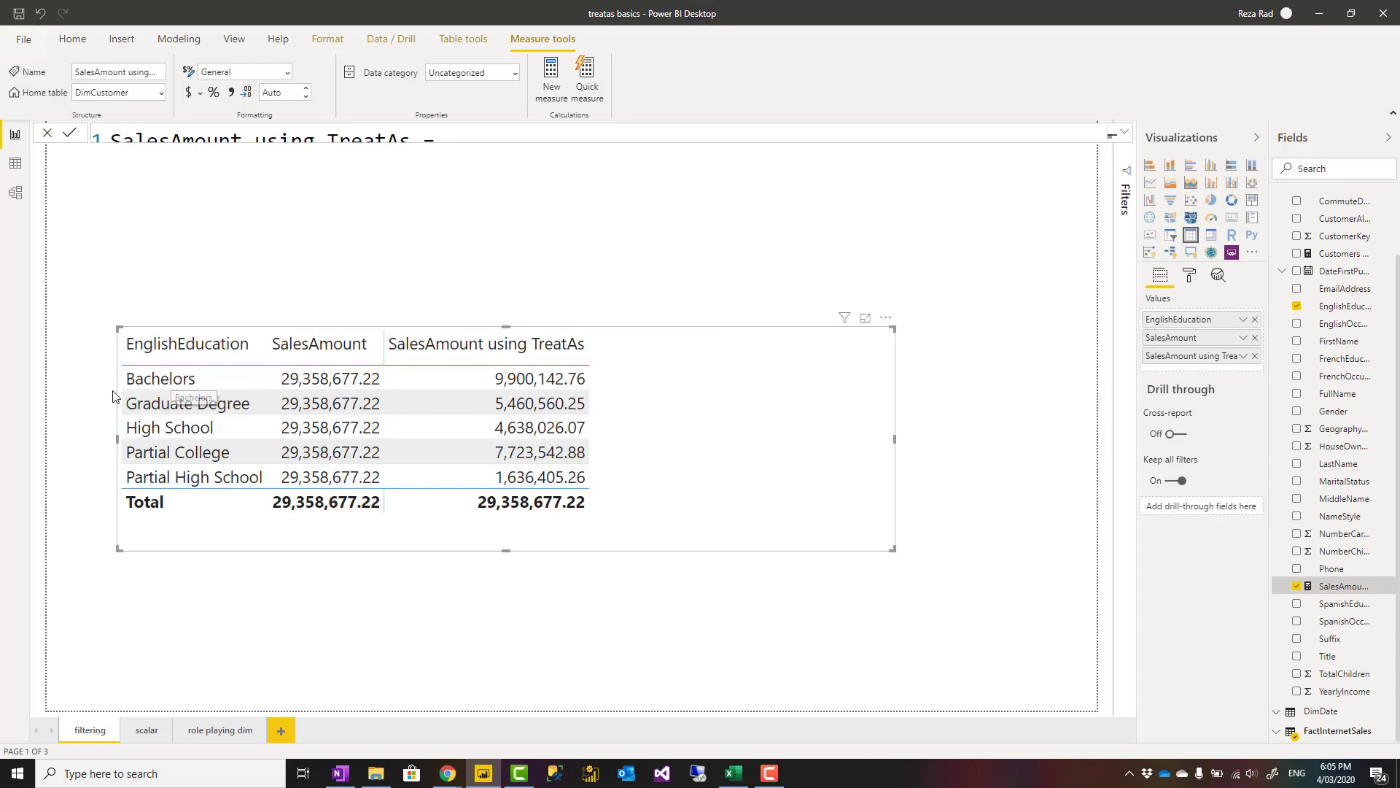
click(1121, 133)
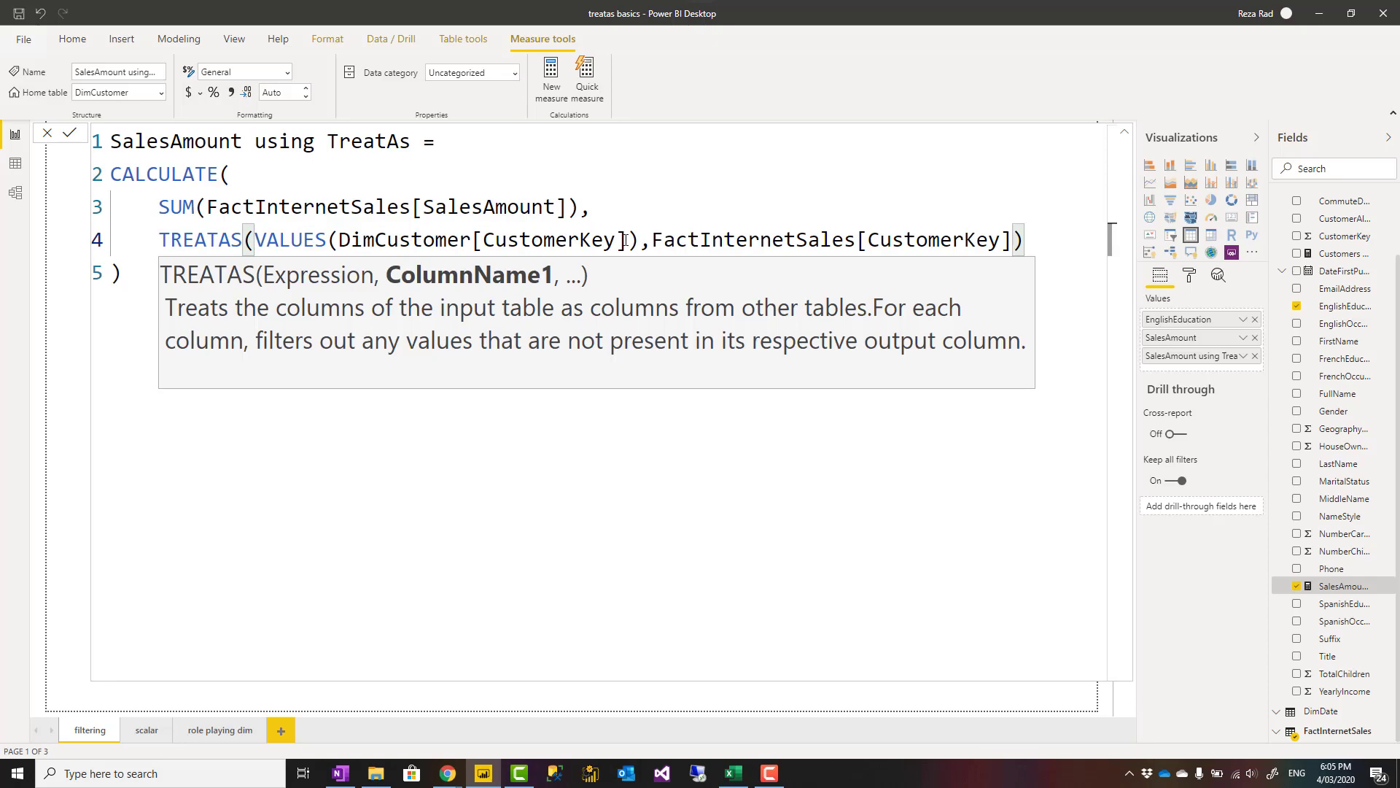
drag(627, 239, 338, 240)
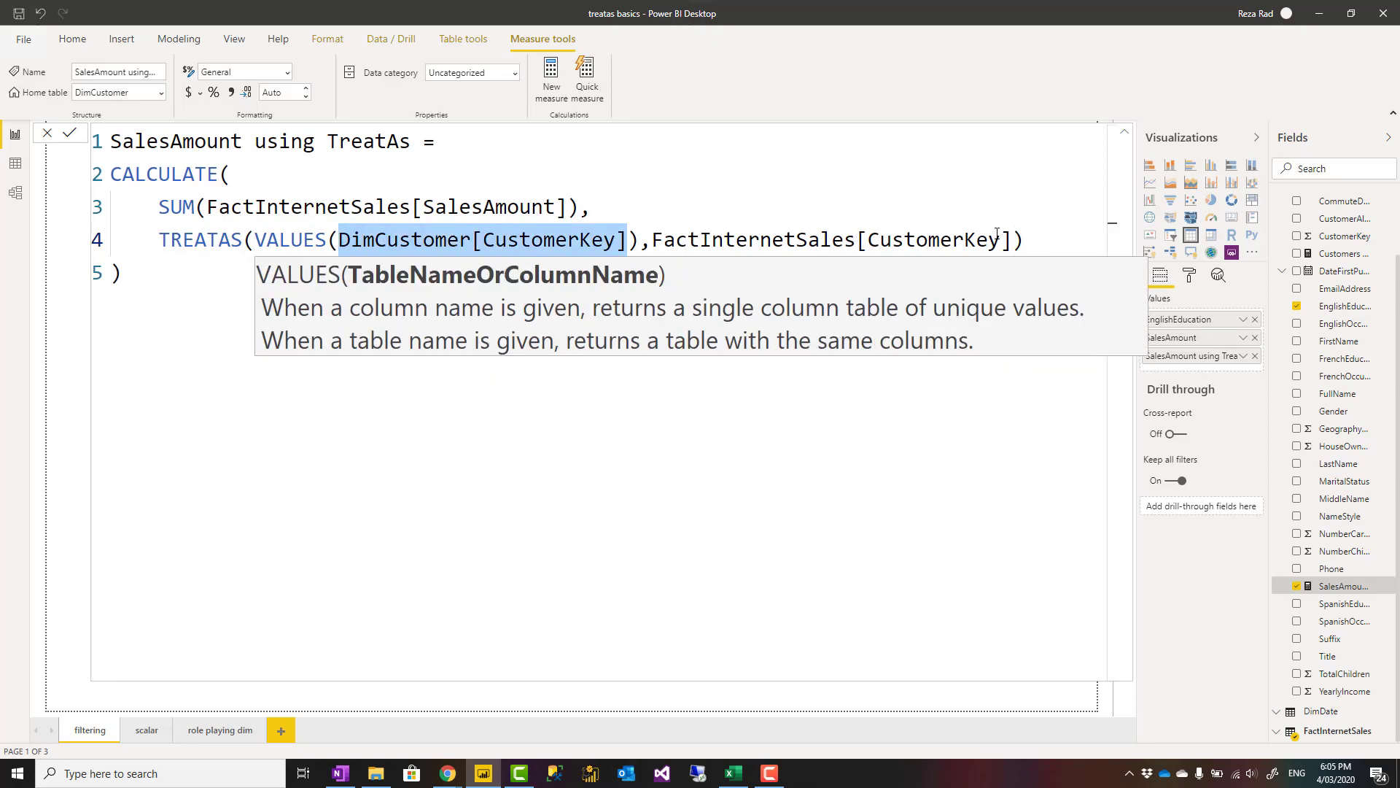
drag(1012, 240, 651, 246)
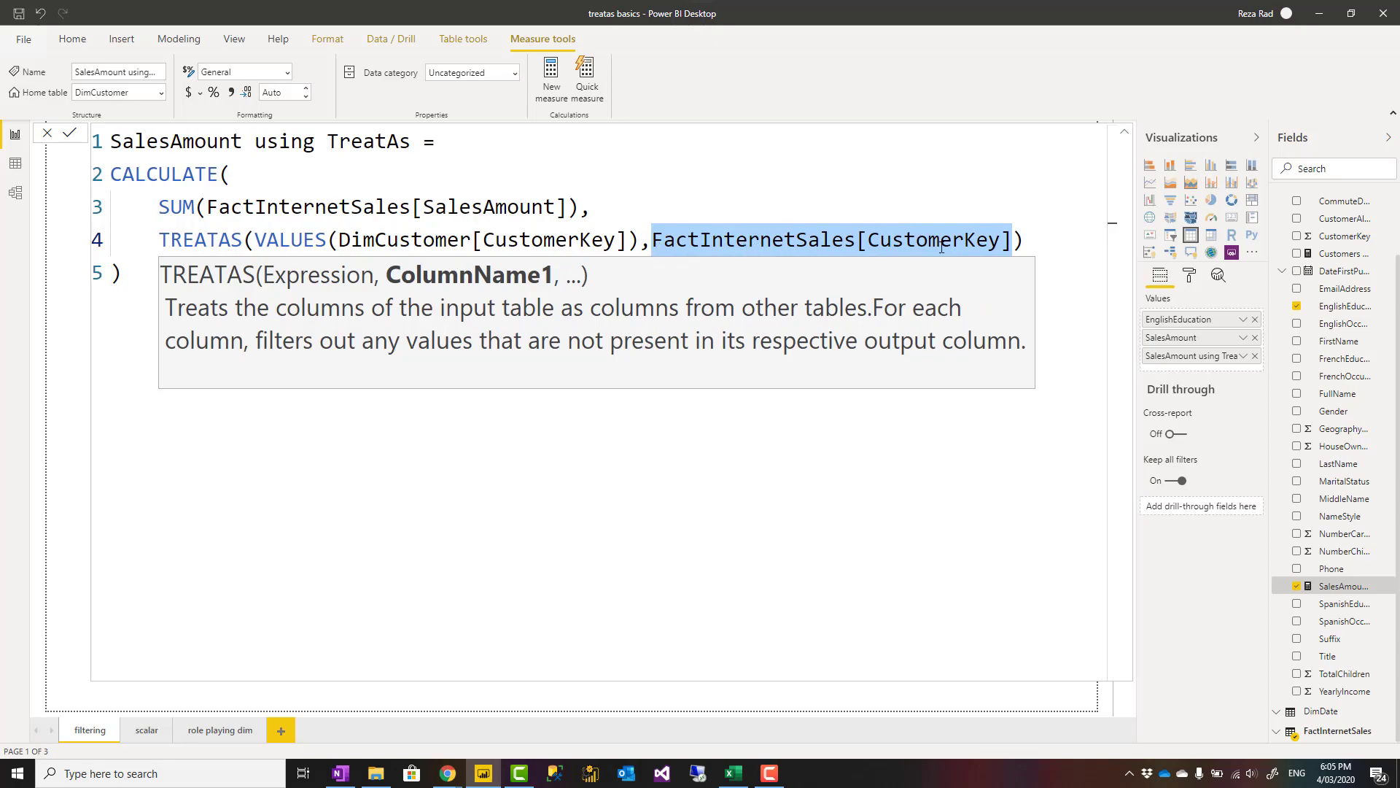
click(1052, 244)
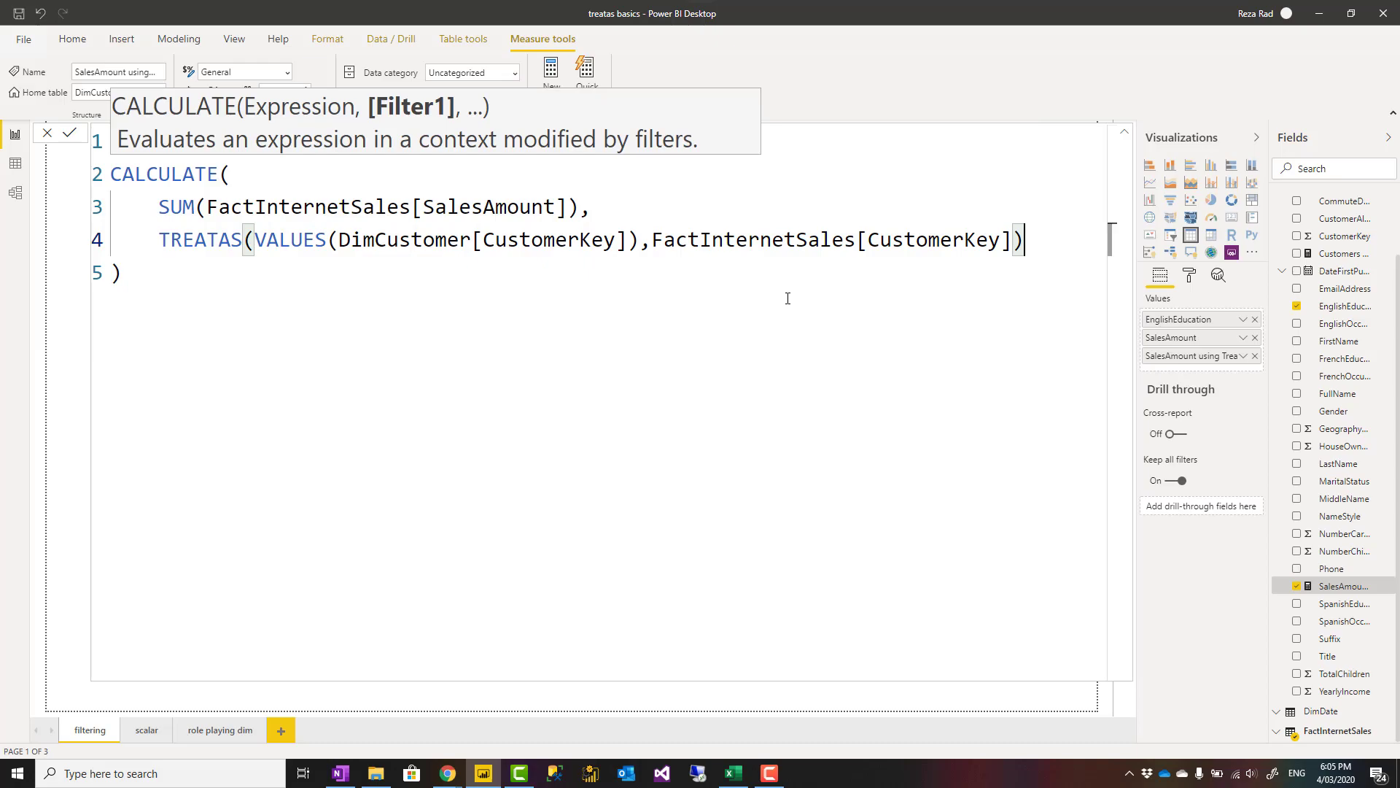
Try to pass DimCustomer[CustomerKey] directly to TREATAS without the VALUES function, and commit the measure.
drag(640, 240, 255, 242)
double_click(278, 240)
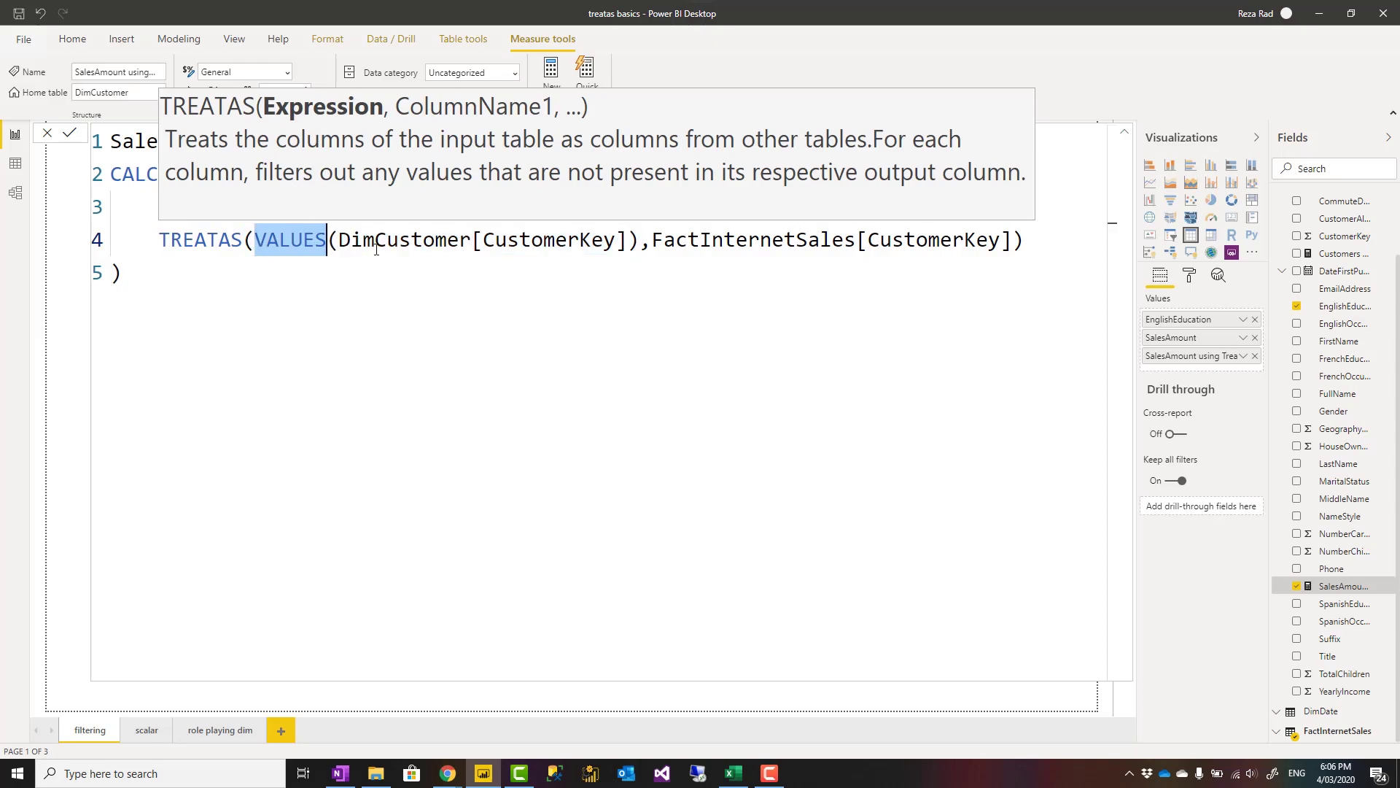
key(Delete)
key(Delete)
click(547, 241)
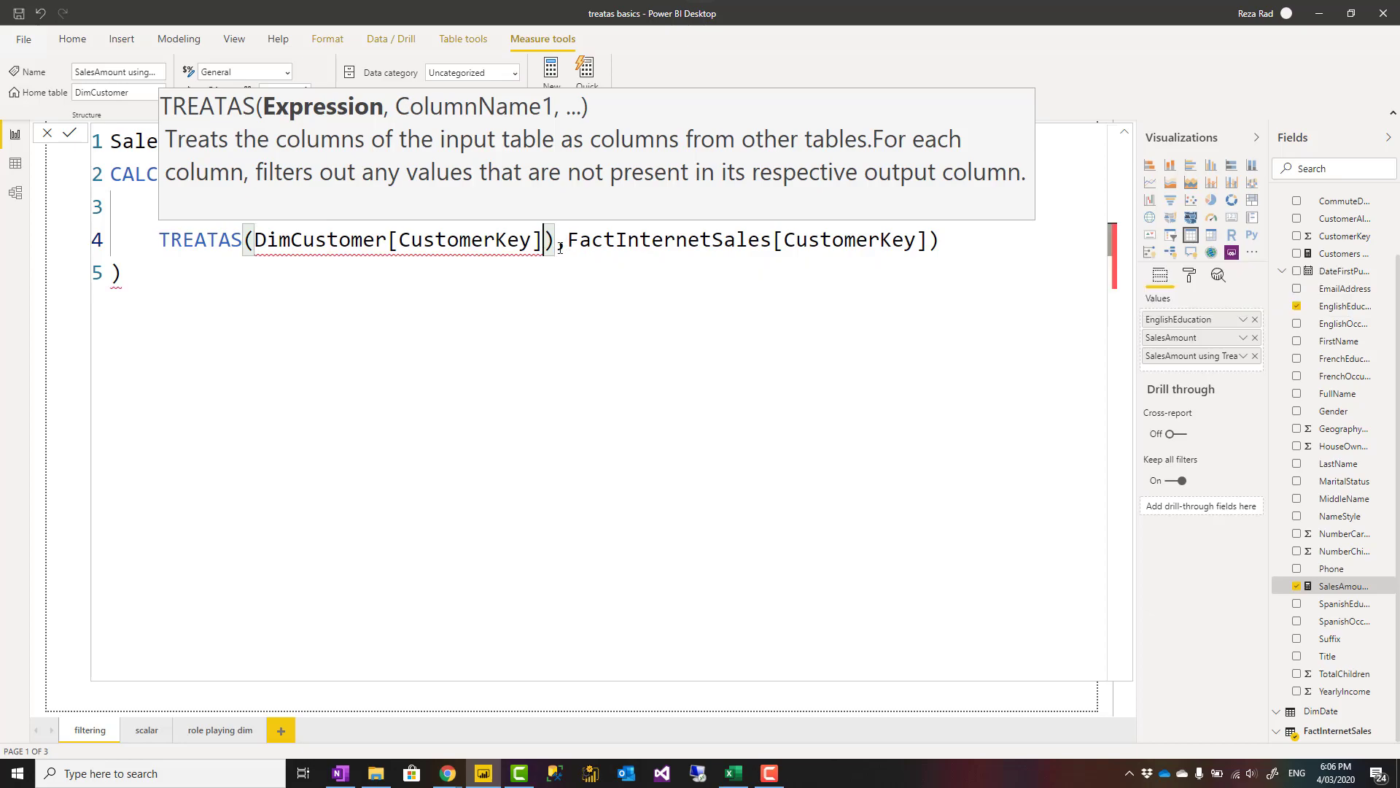
key(Delete)
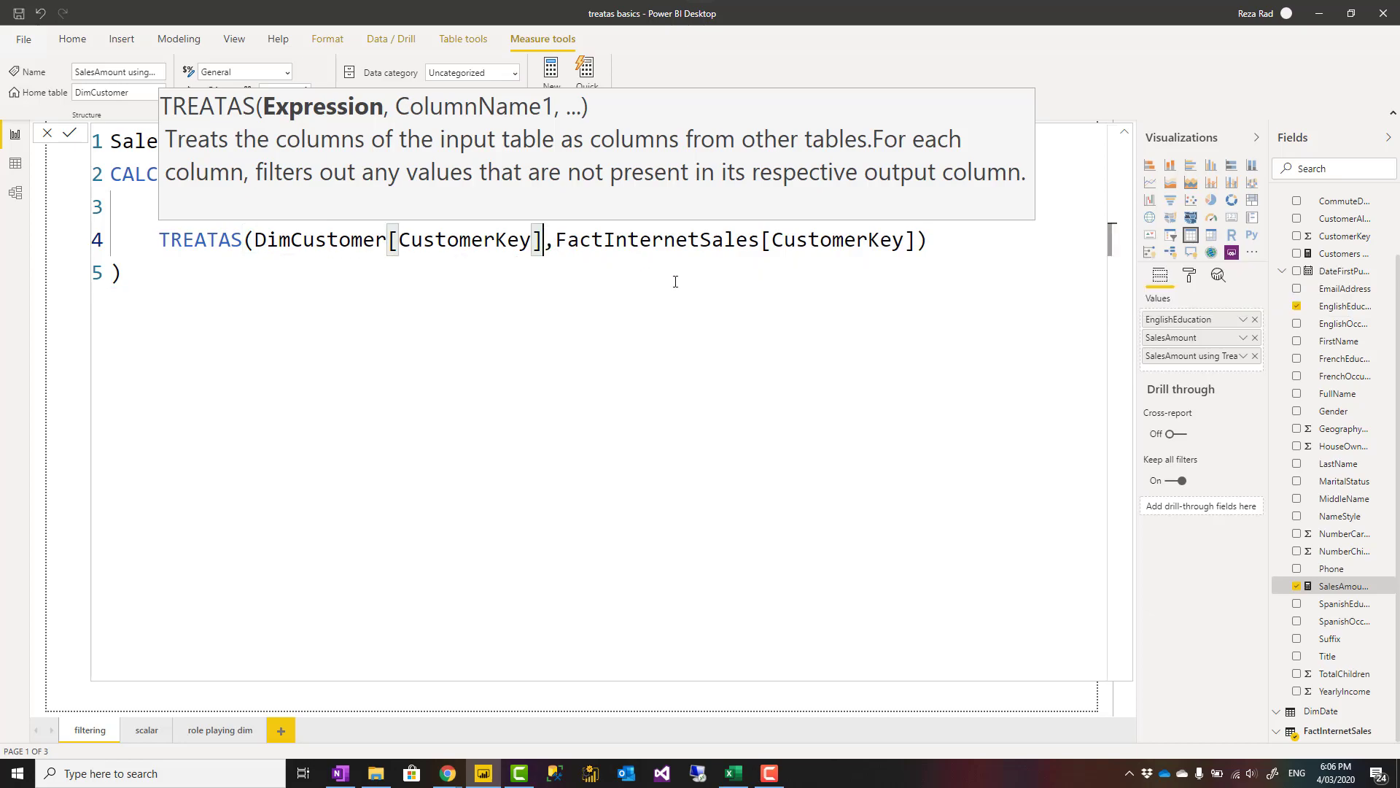
key(Return)
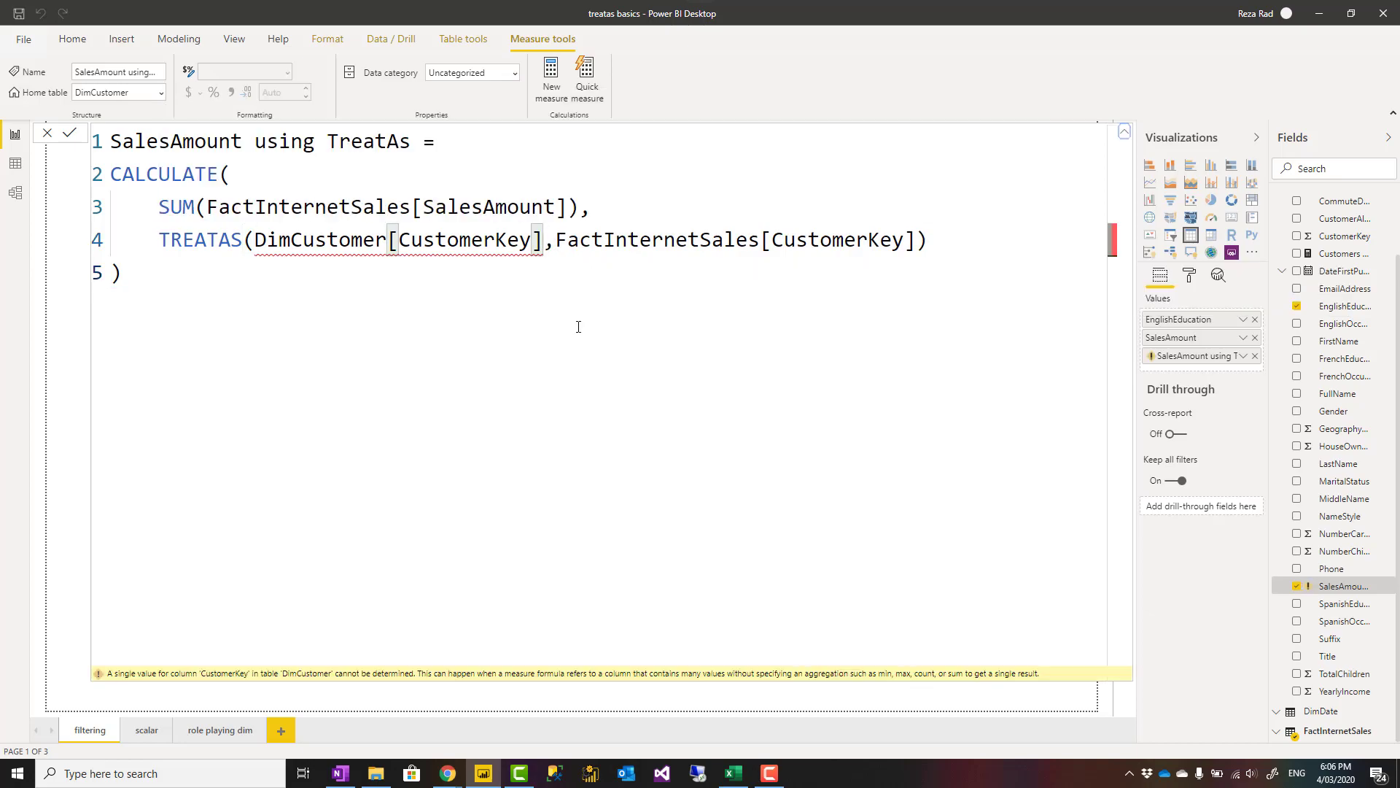
click(578, 327)
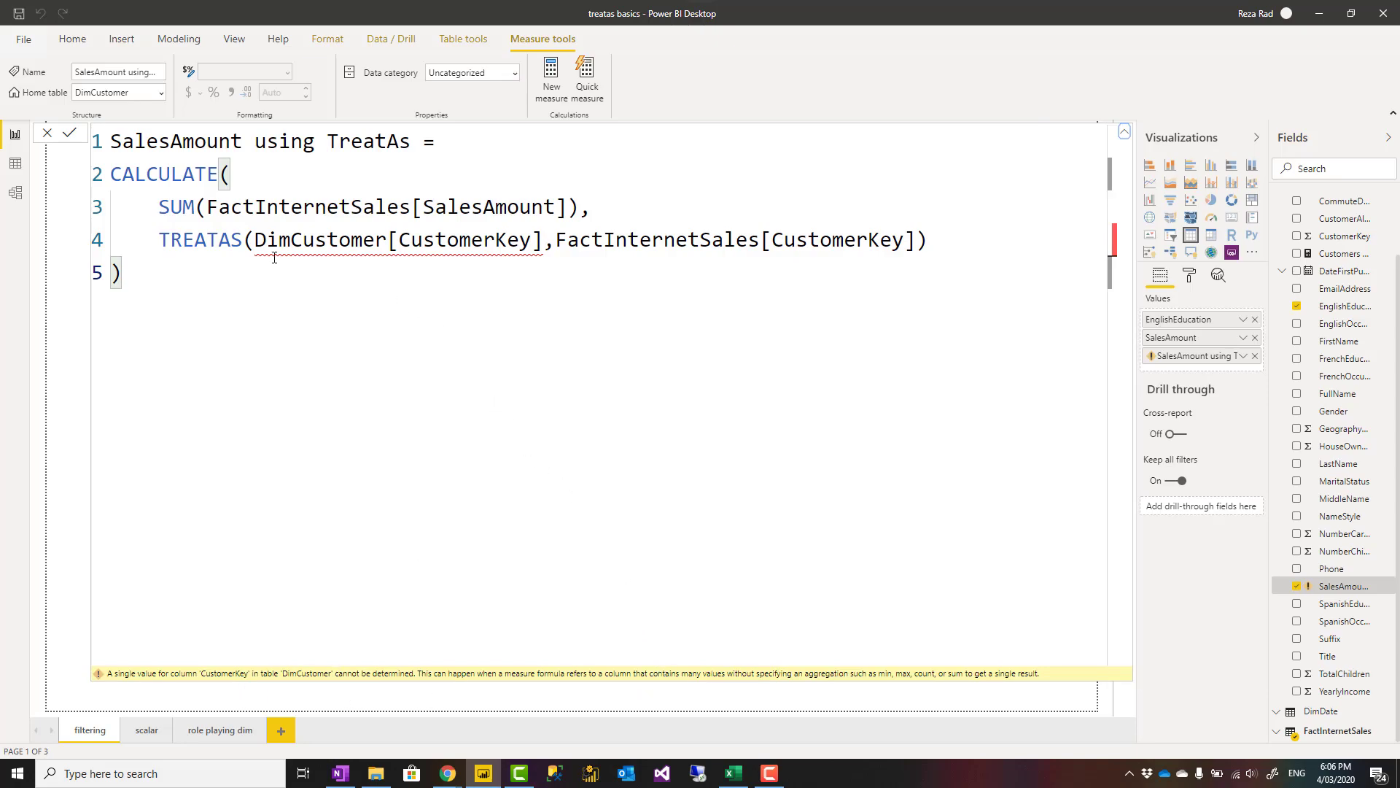
Wrap DimCustomer[CustomerKey] in the DISTINCT function as the first argument of TREATAS.
click(253, 244)
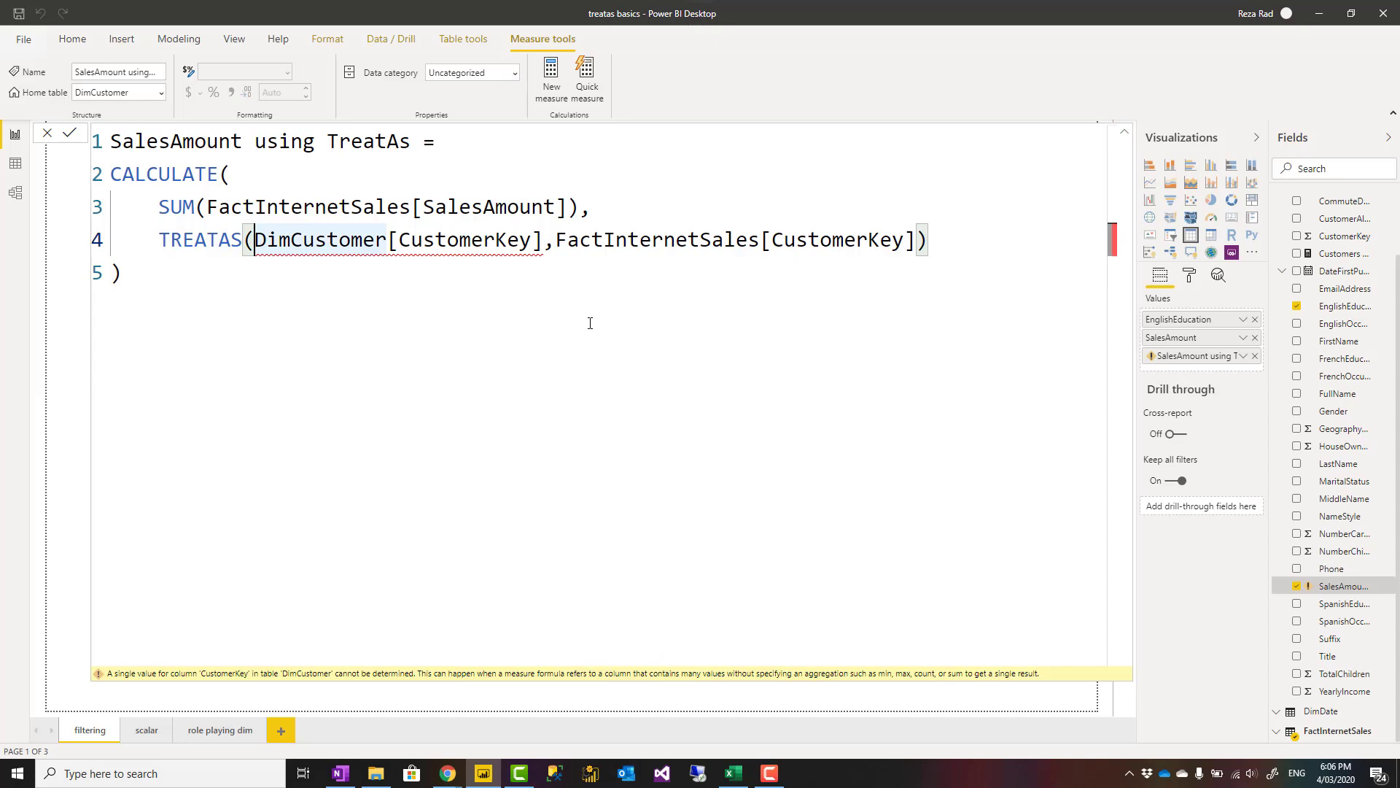
text(va)
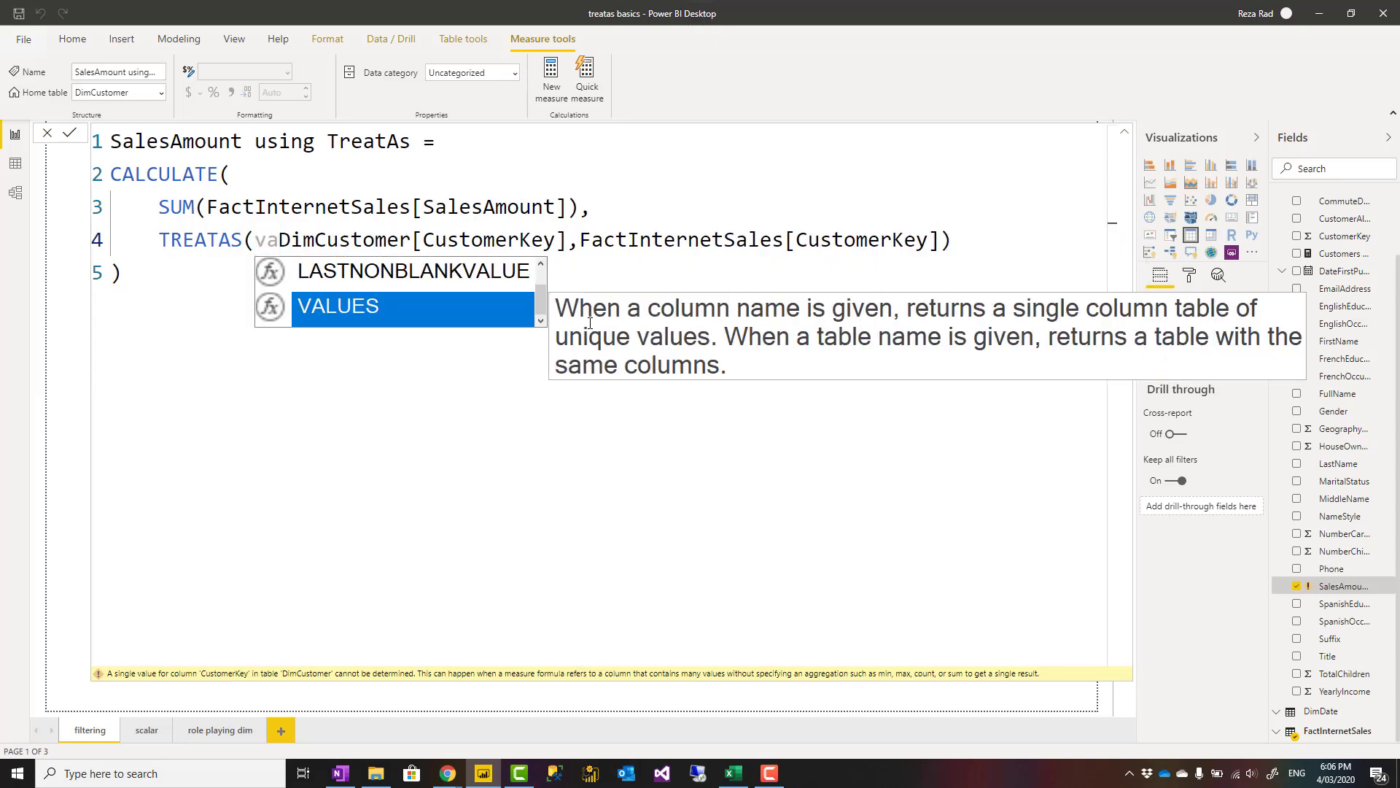
key(BackSpace)
key(BackSpace)
text(di)
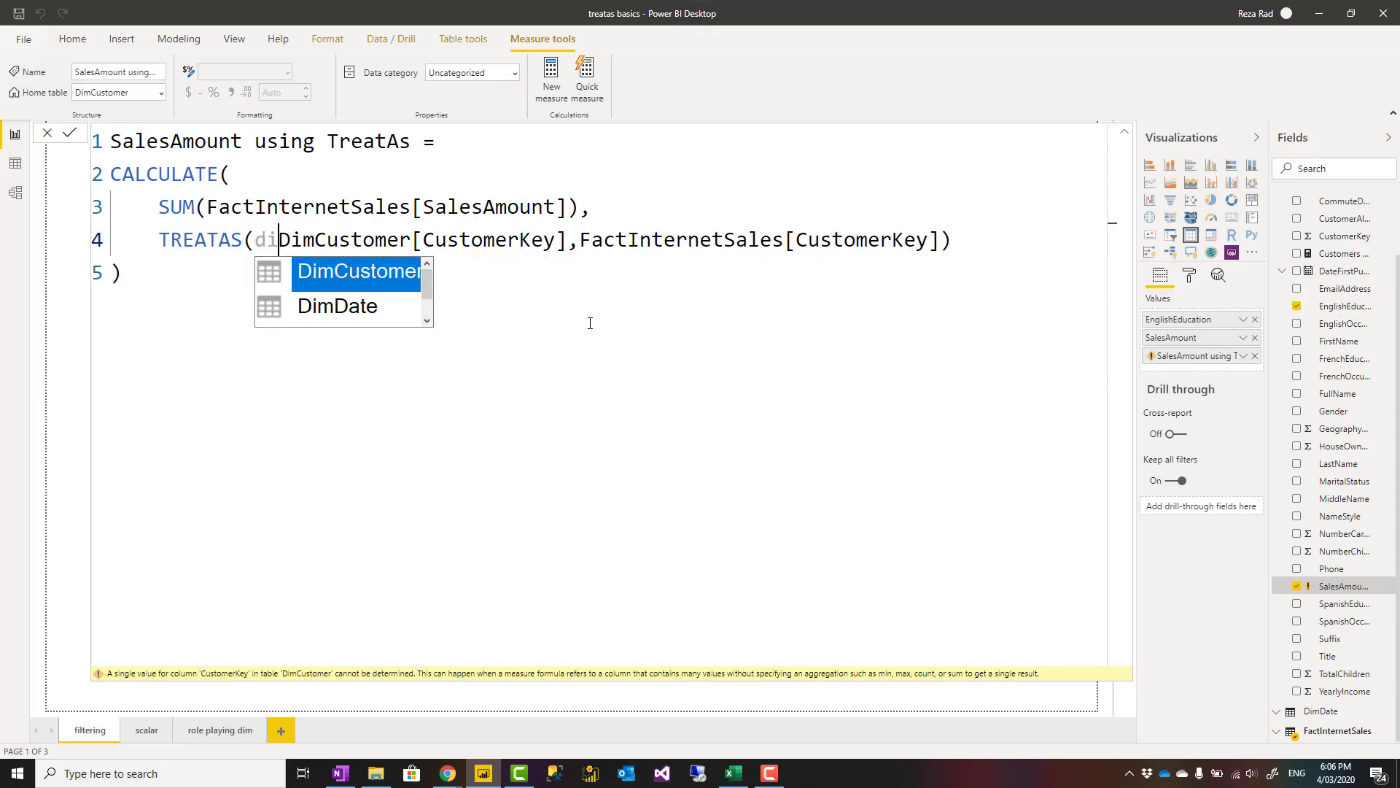
text(s)
key(Tab)
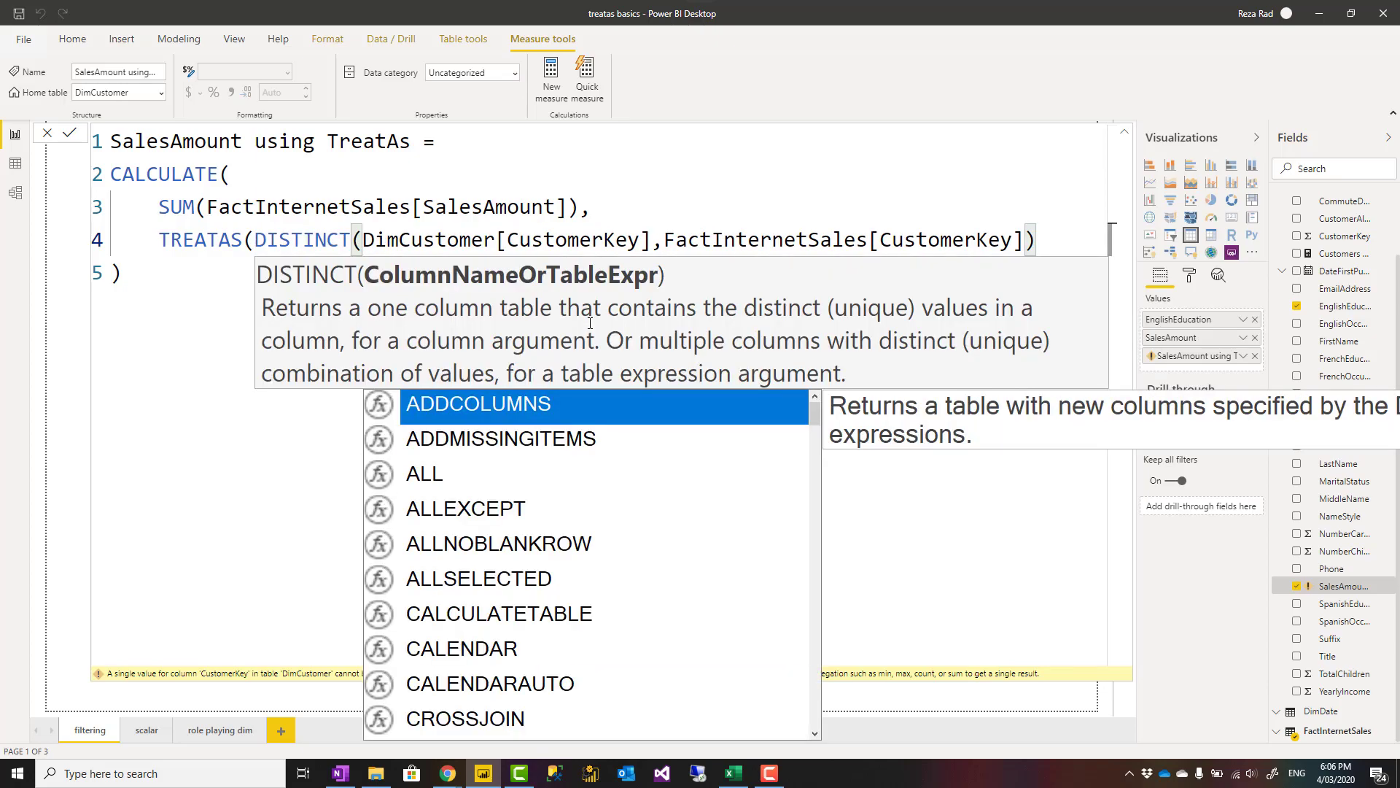
click(653, 239)
text())
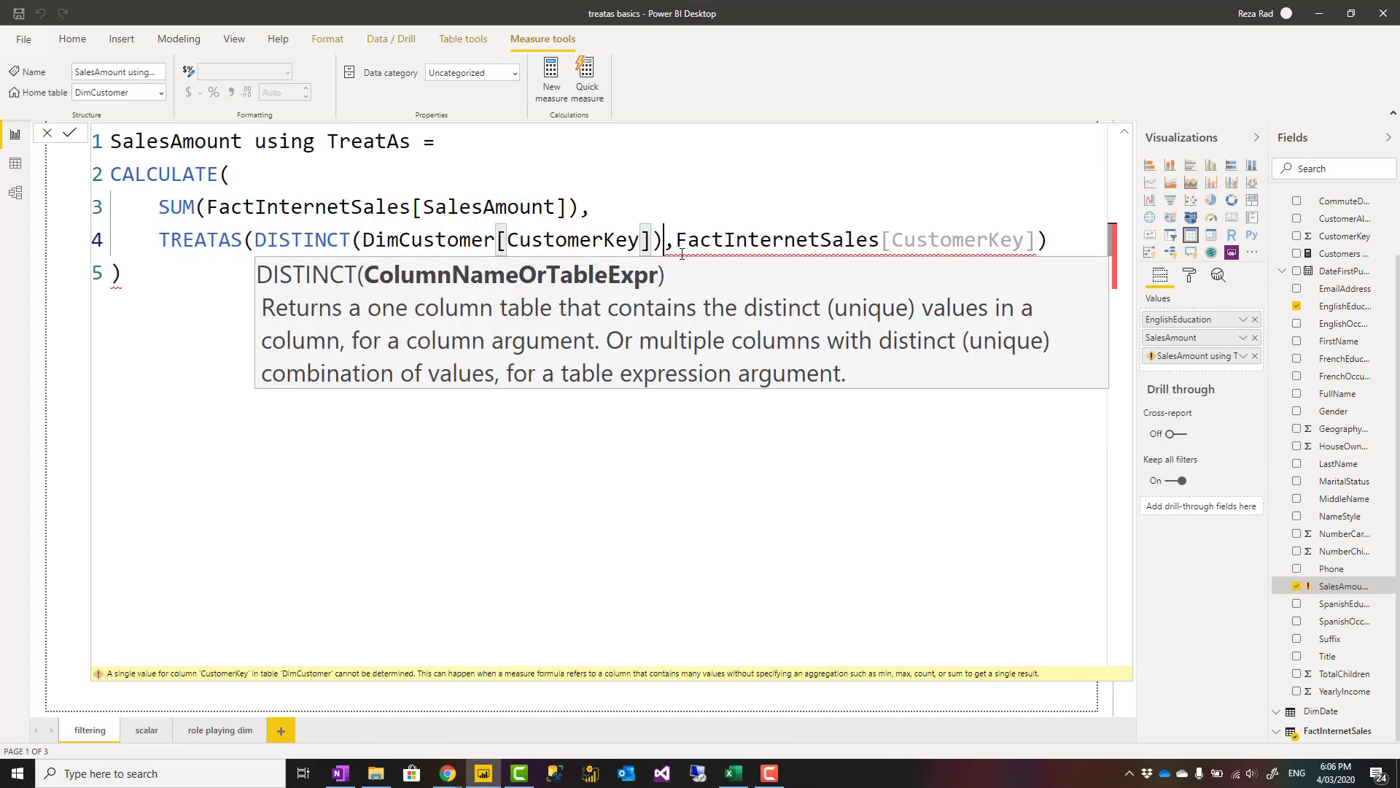
Replace the DISTINCT expression with SELECTCOLUMNS(DimCustomer,"x",DimCustomer[CustomerKey]) and commit the measure.
double_click(312, 240)
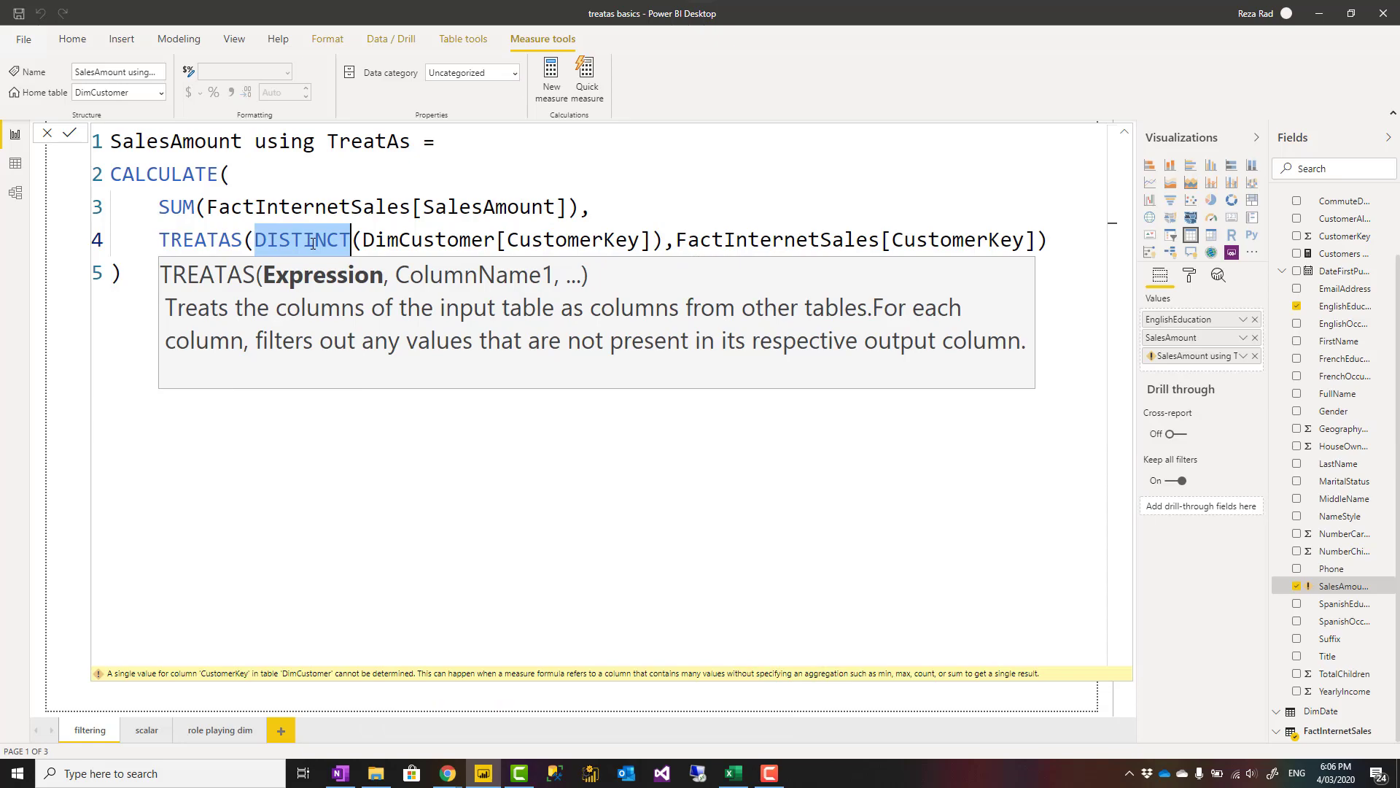
text(sele)
key(Tab)
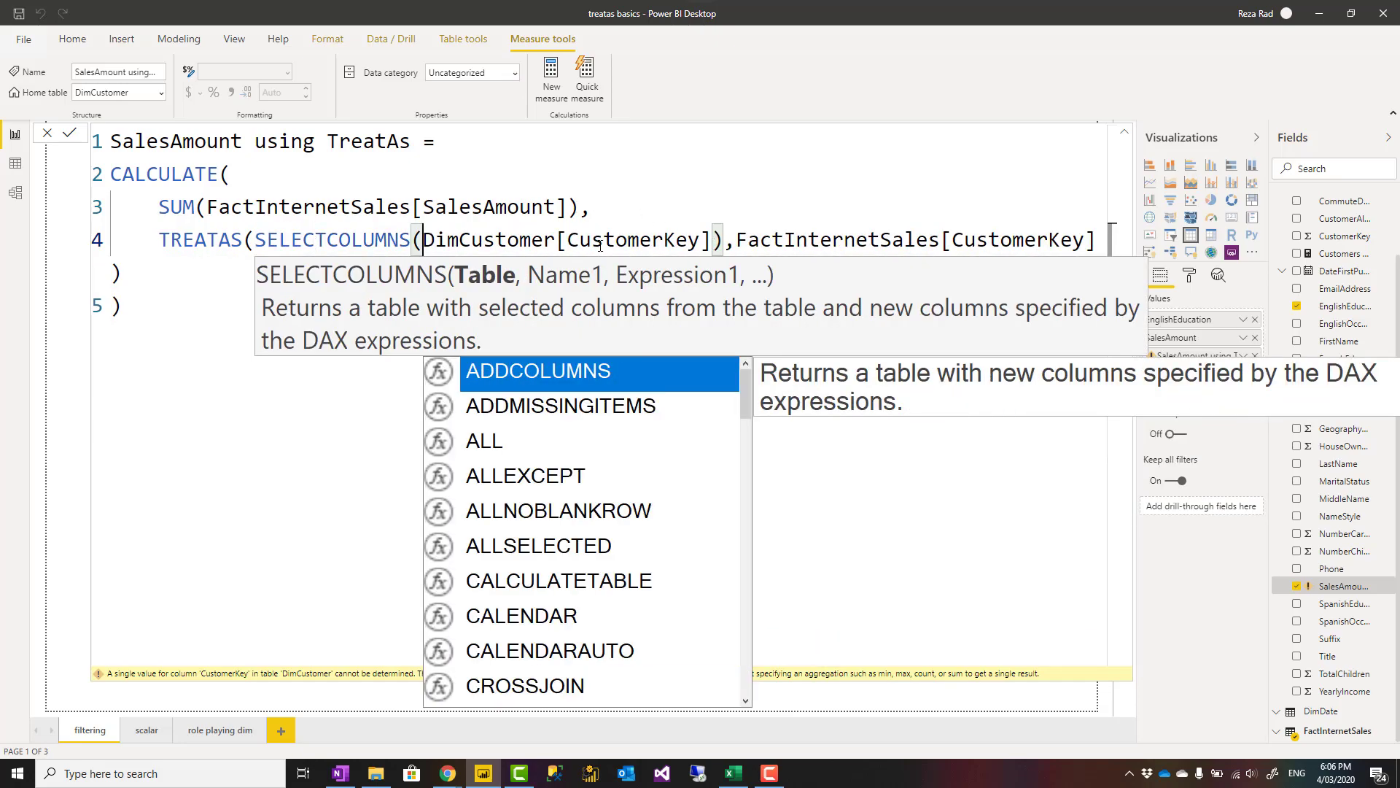
text(di)
key(Tab)
text(,")
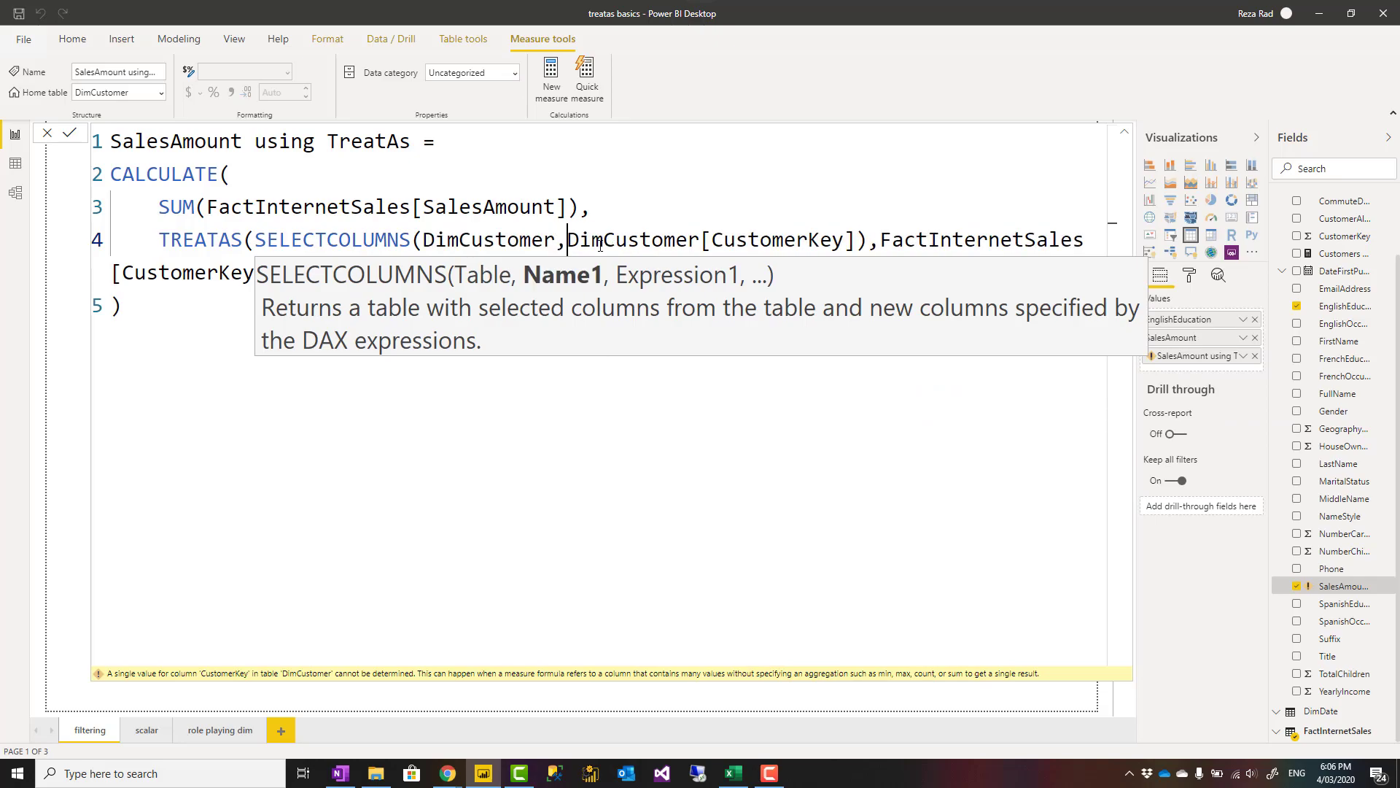
text(x",)
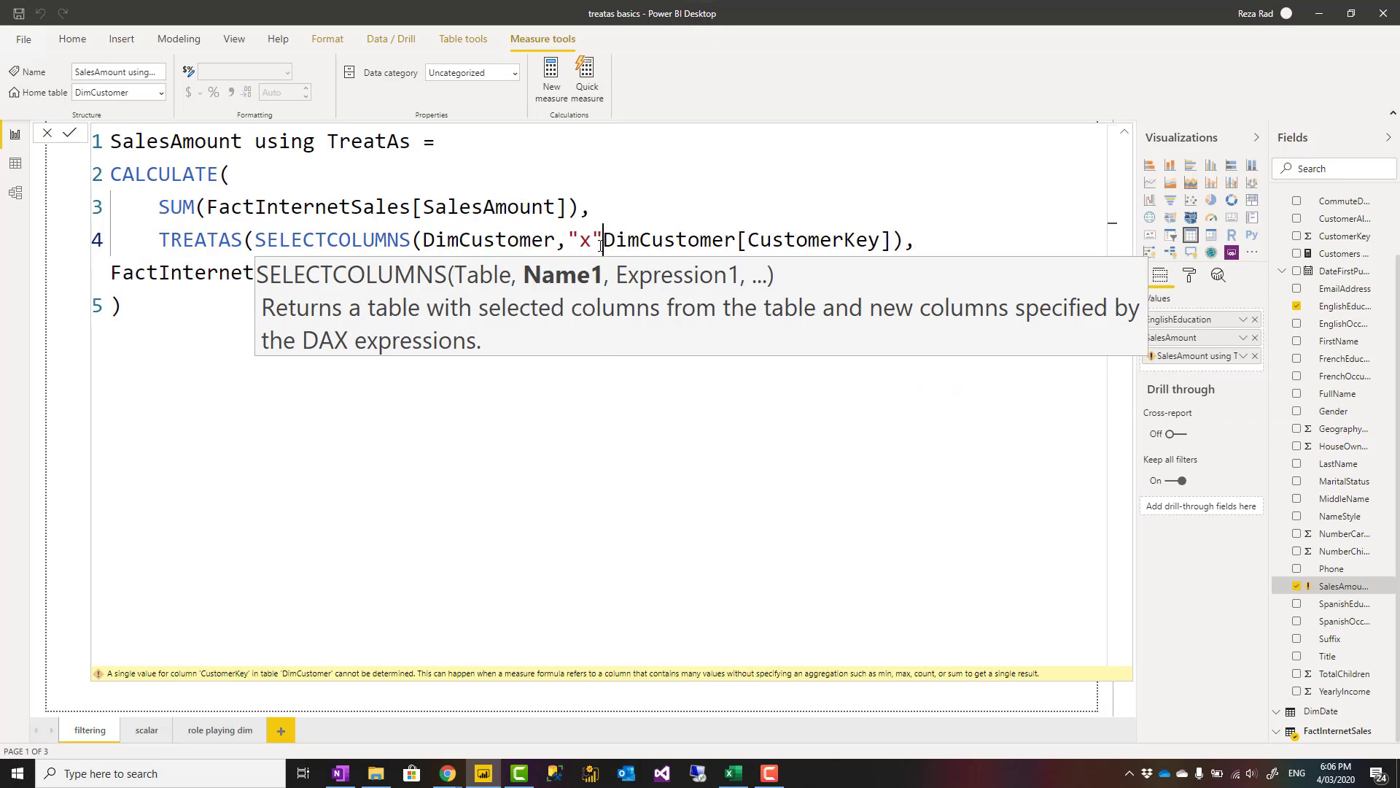
key(End)
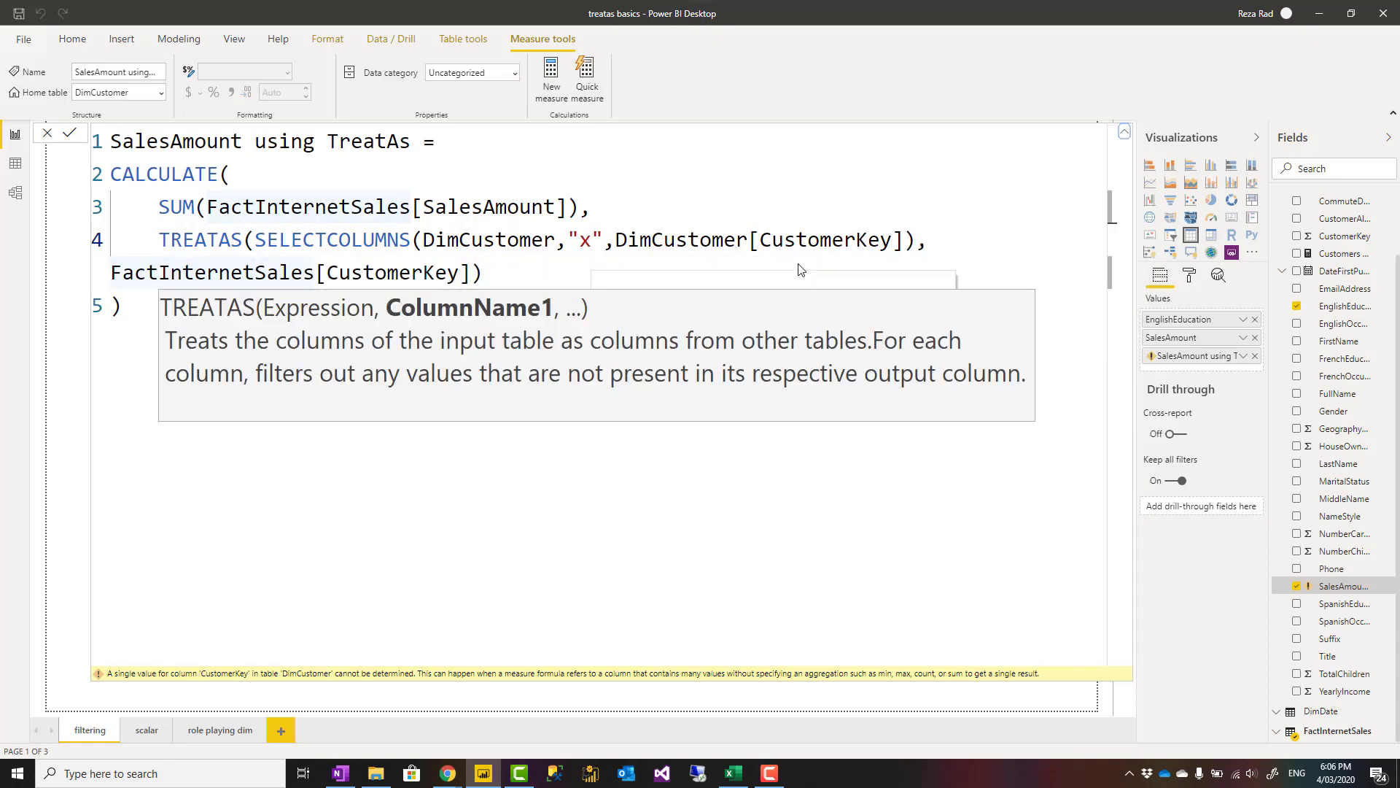
key(Return)
Change the first TREATAS argument back to VALUES(DimCustomer[CustomerKey]) and commit the measure.
double_click(280, 241)
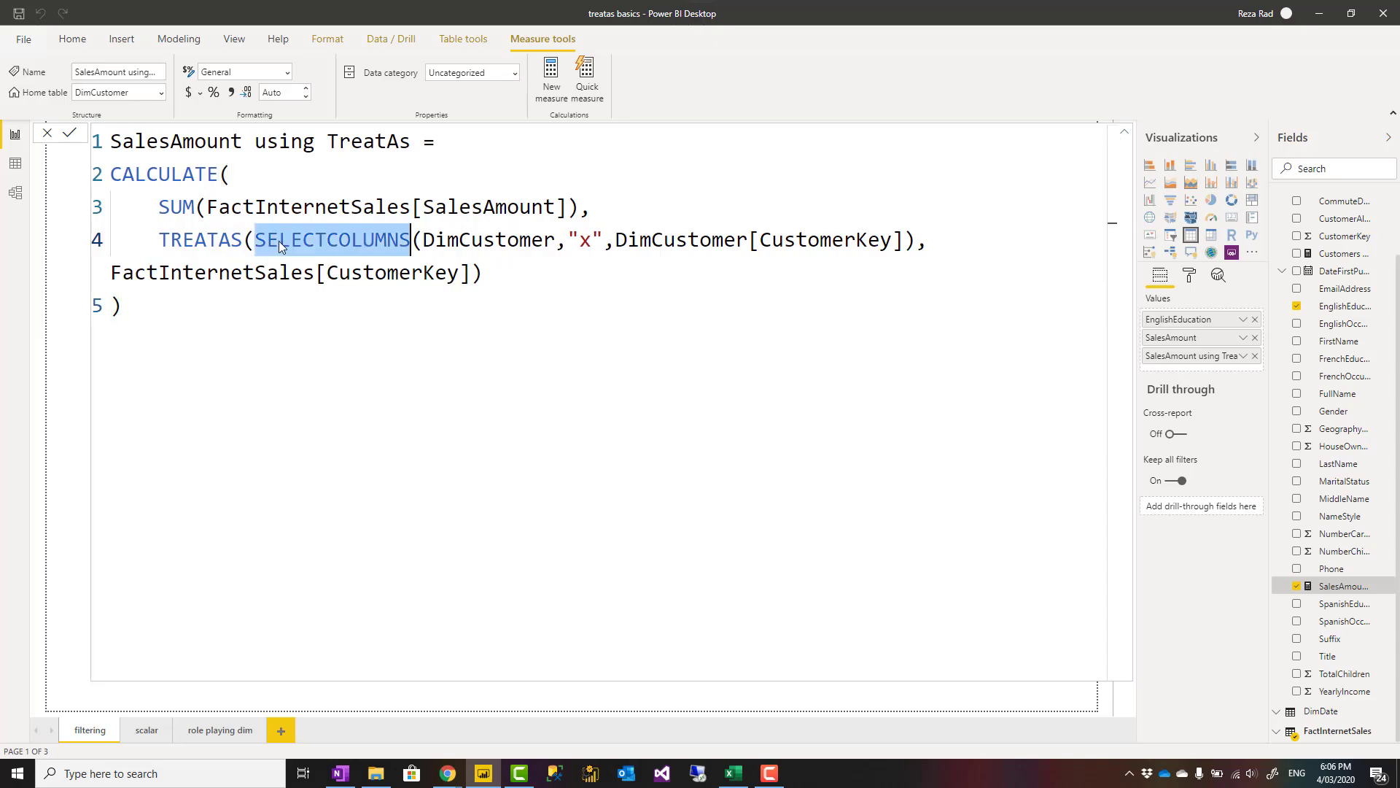
text(value)
key(Tab)
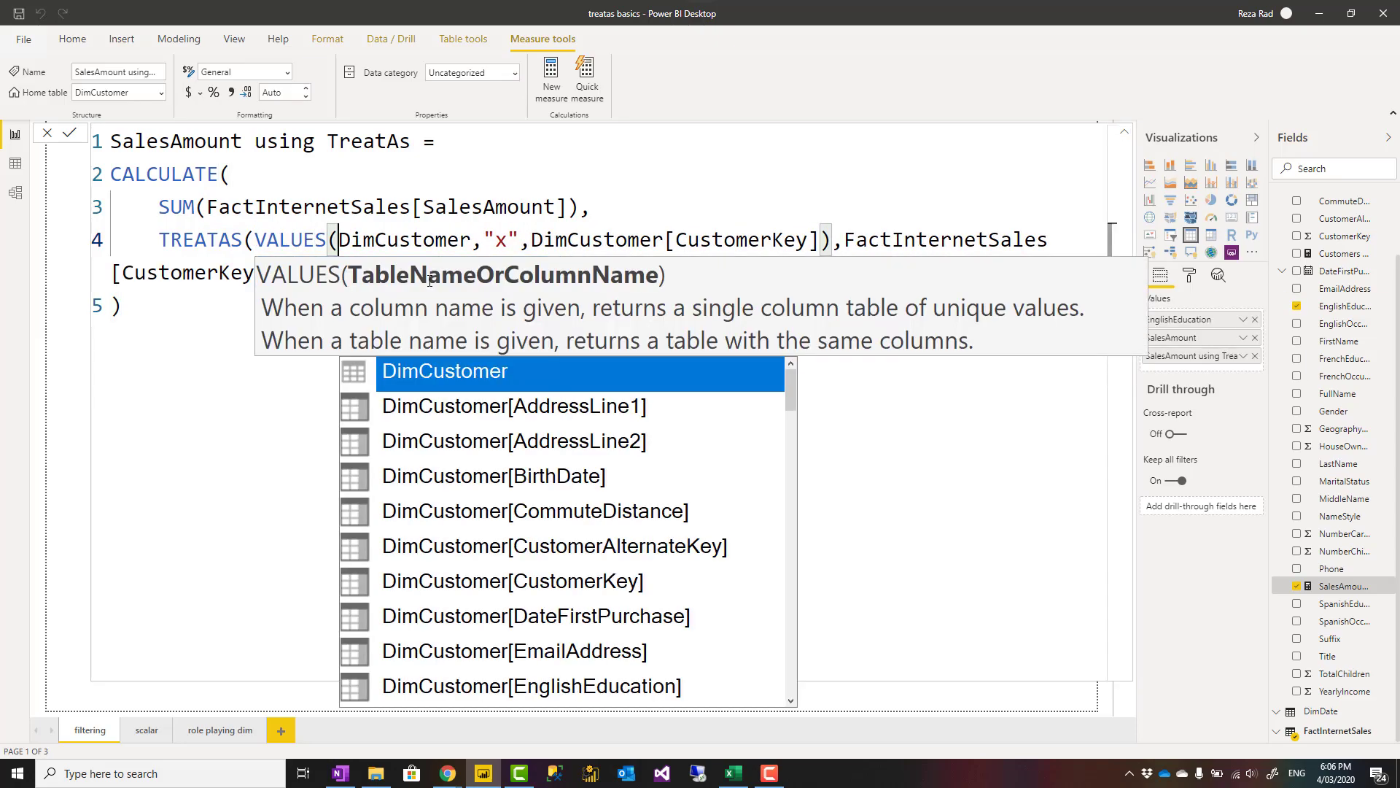
drag(534, 239, 336, 239)
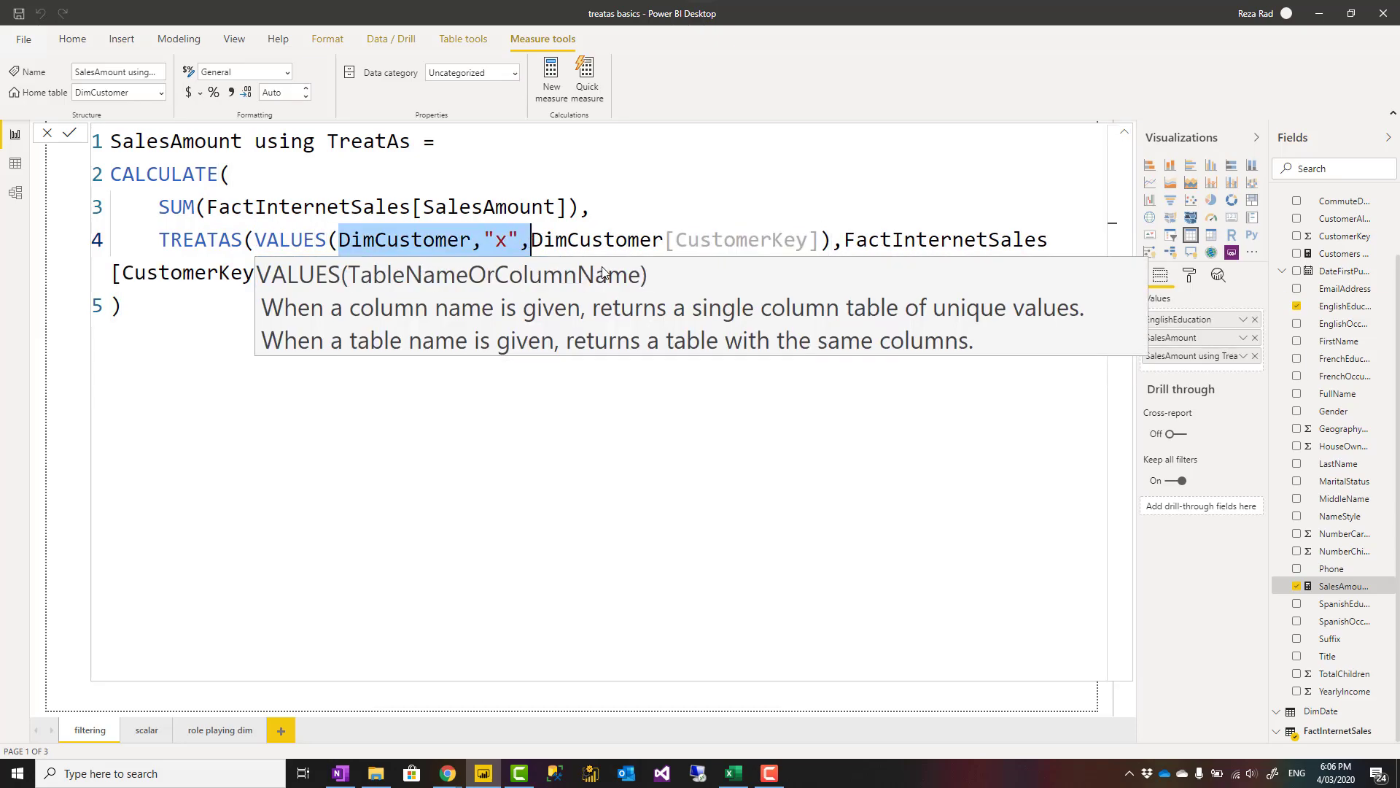
key(BackSpace)
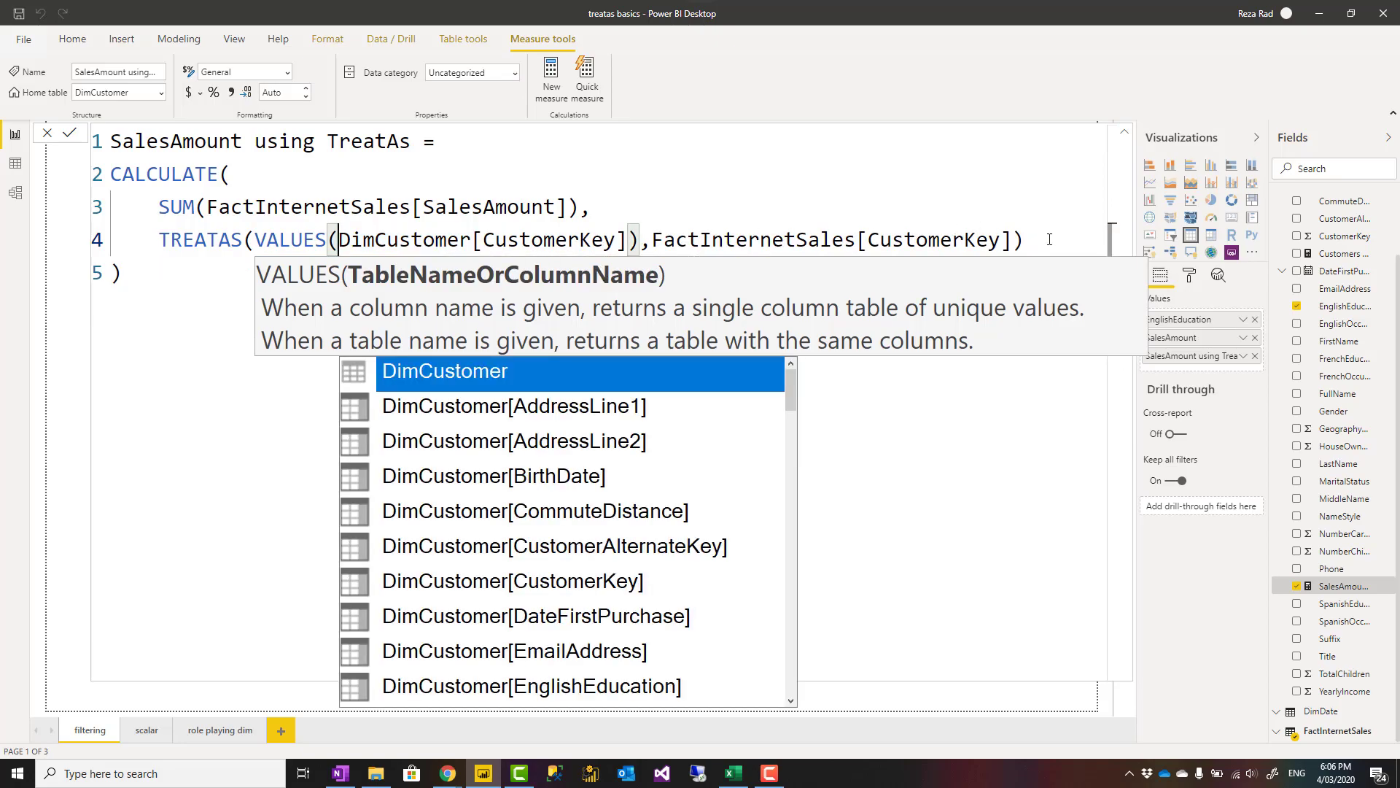
click(1053, 241)
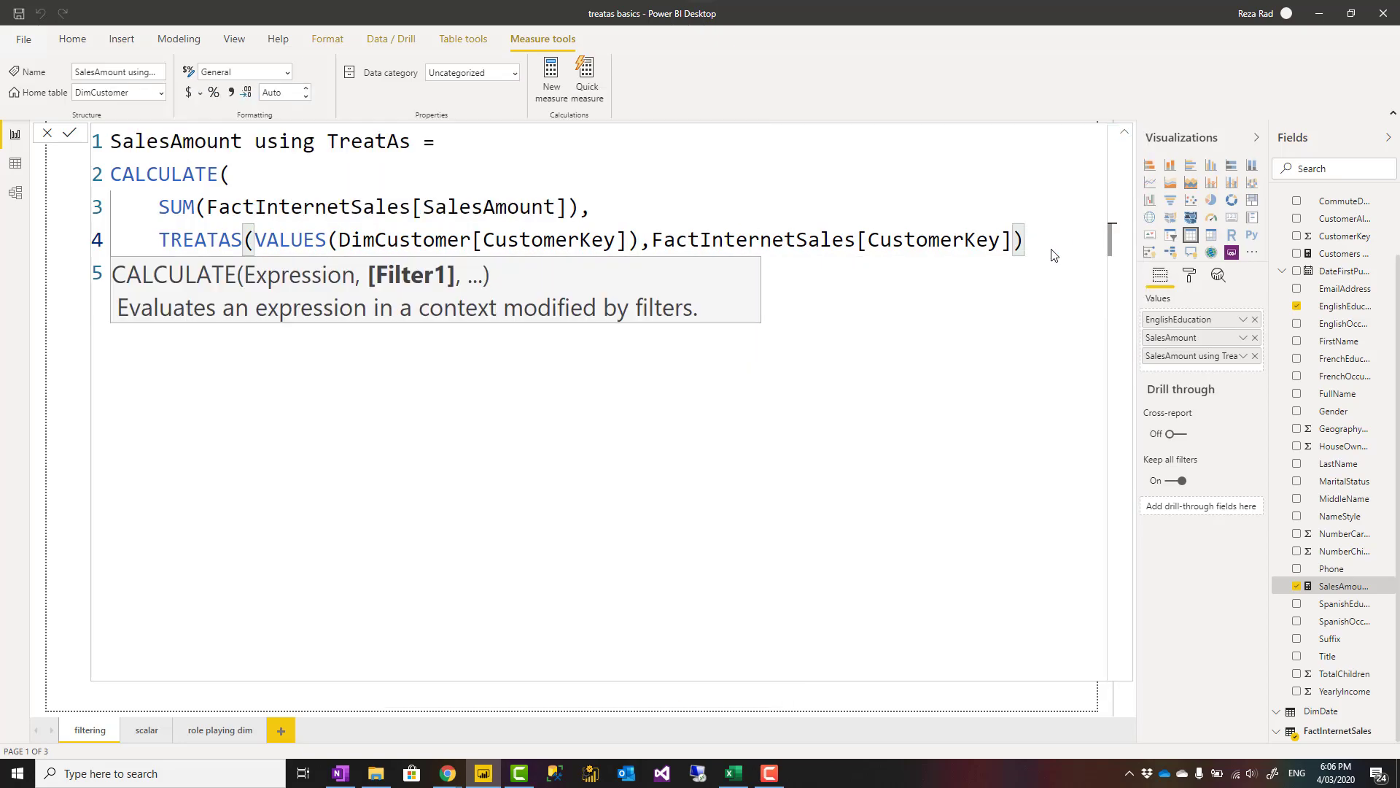
click(822, 291)
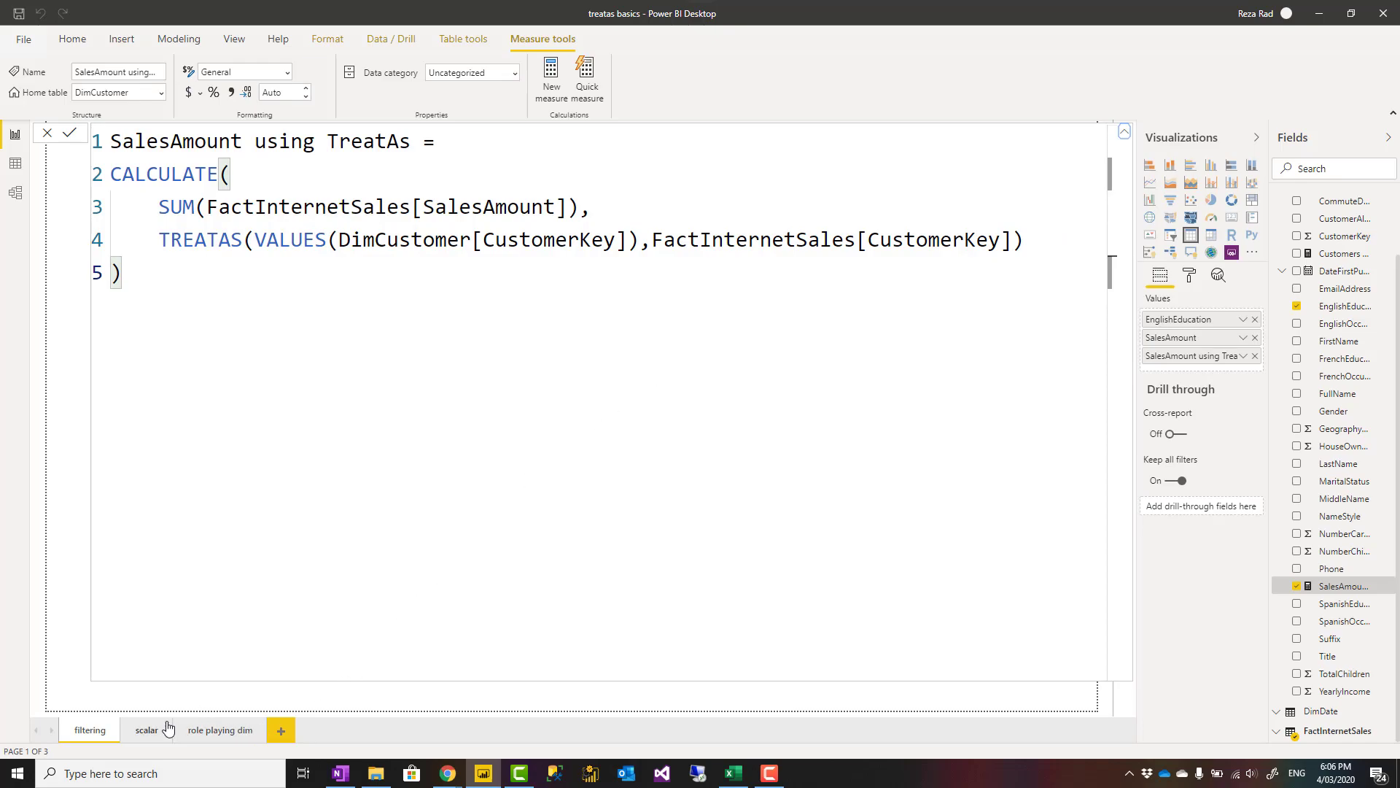
Review the table visual's SalesAmount using TreatAs results, and examine the VALUES(DimCustomer[CustomerKey]) expression in the formula again.
click(1127, 133)
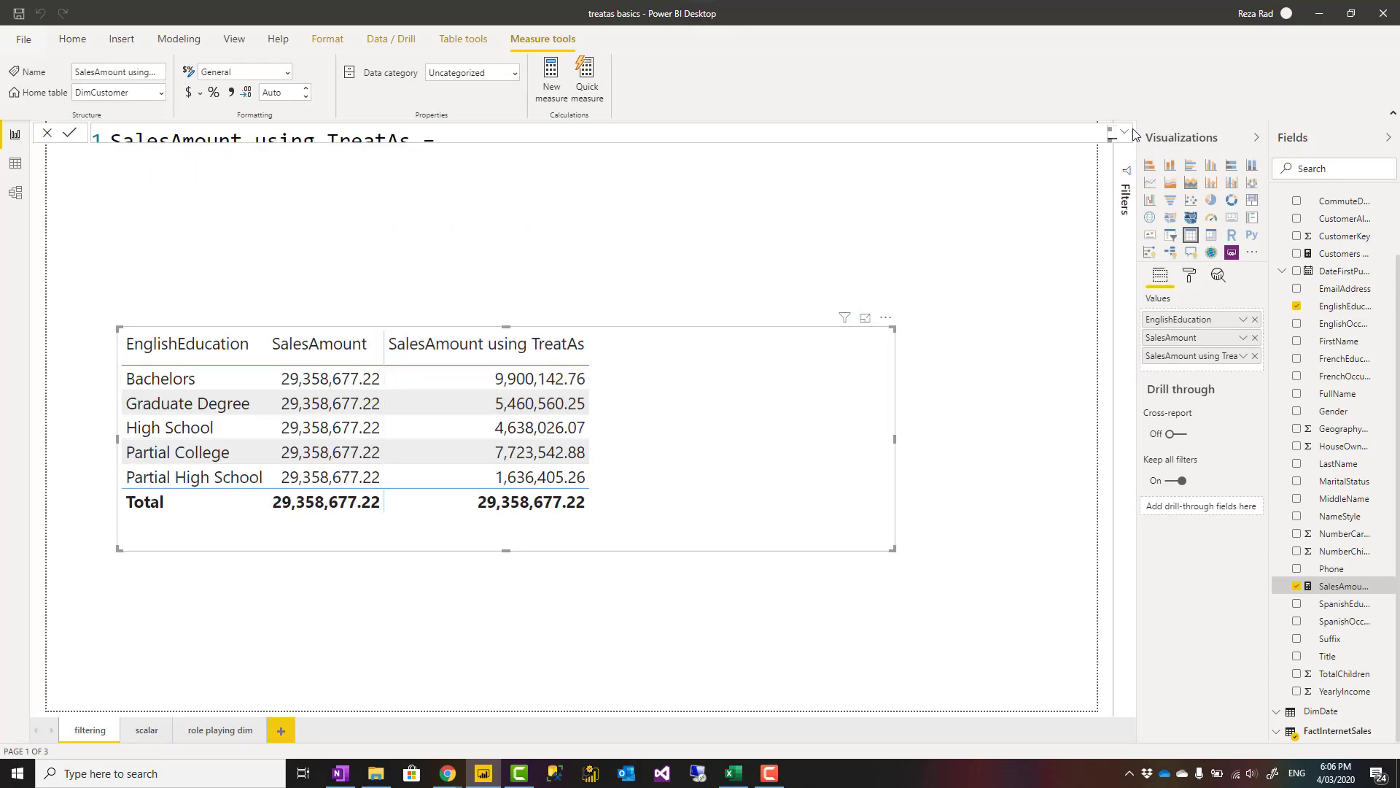
click(1124, 132)
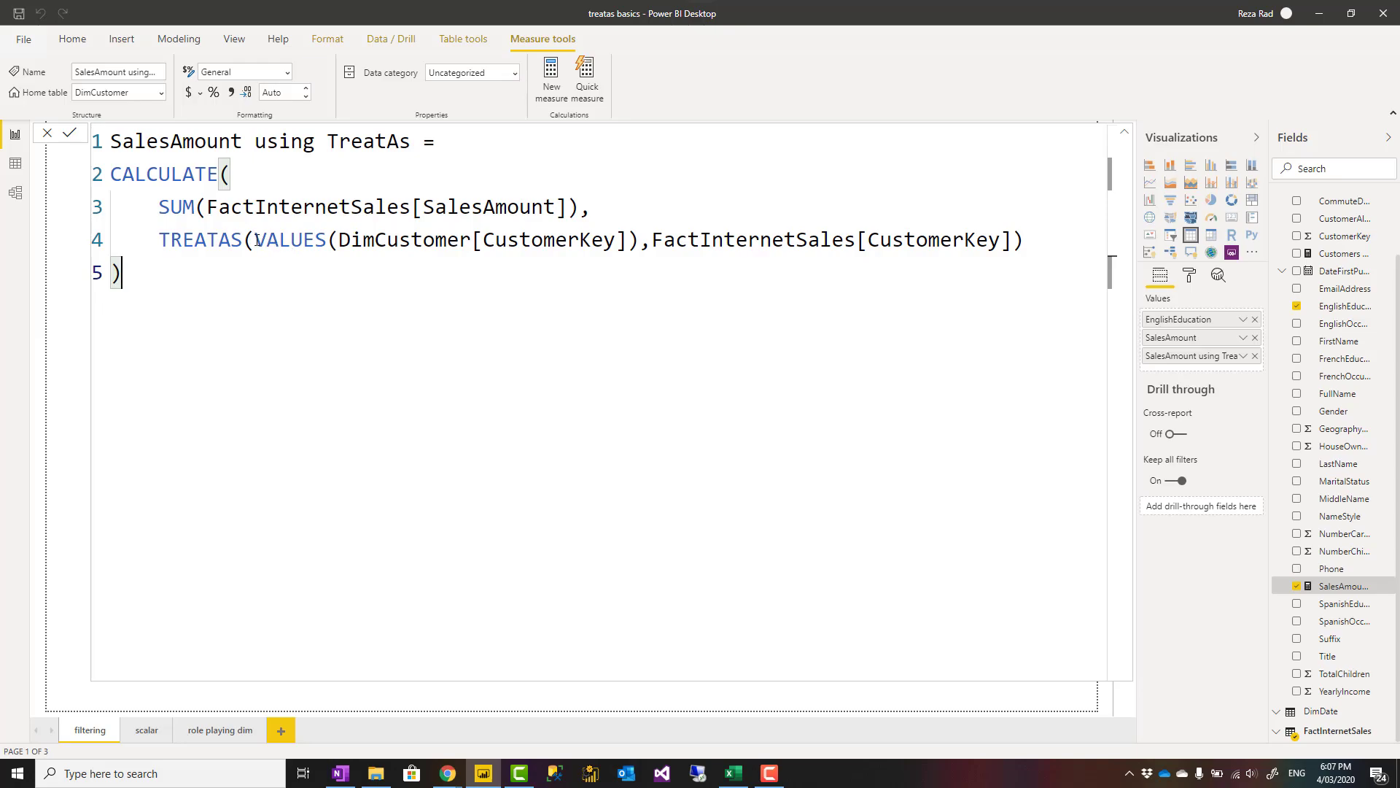
drag(255, 240, 645, 247)
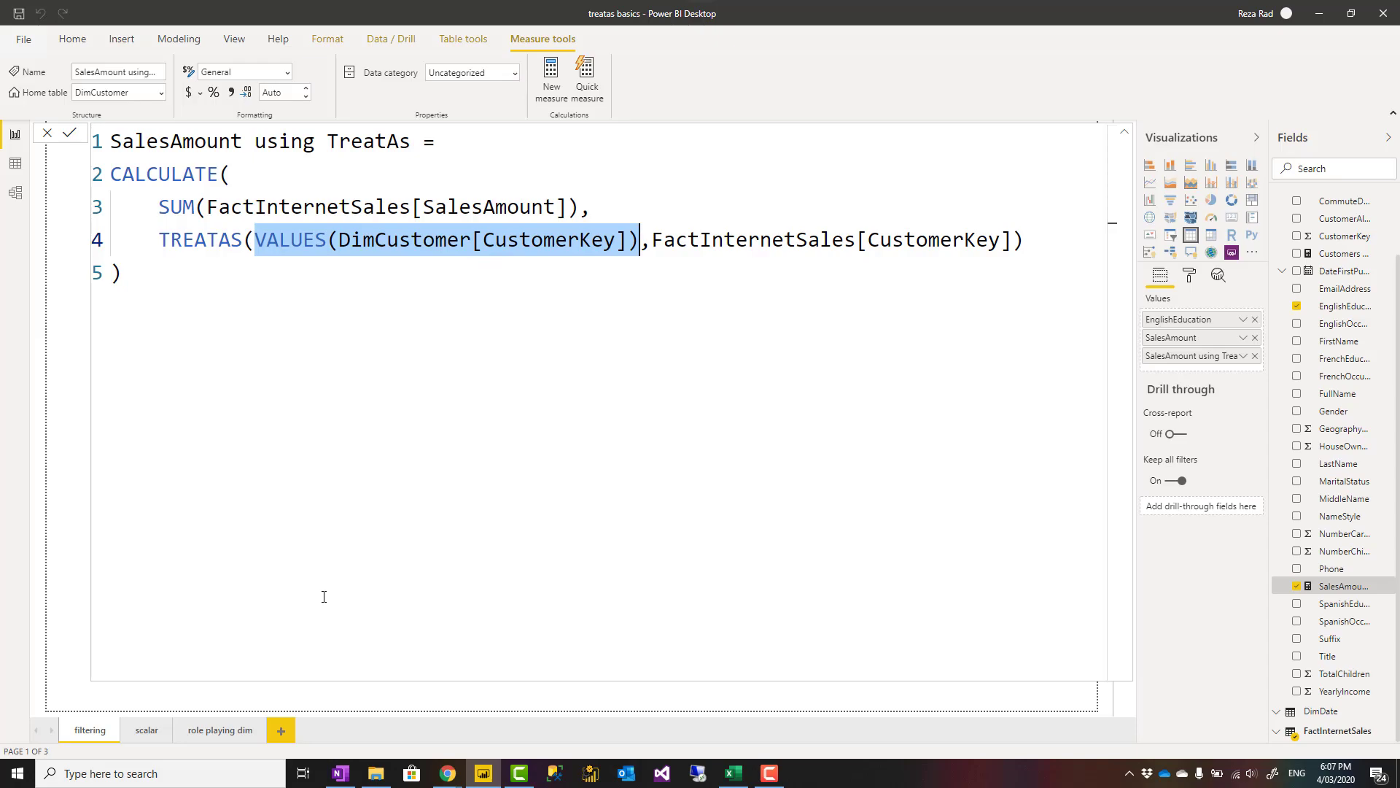
Open the scalar report page and display the formula of the Customers with High School Eduction measure.
click(142, 738)
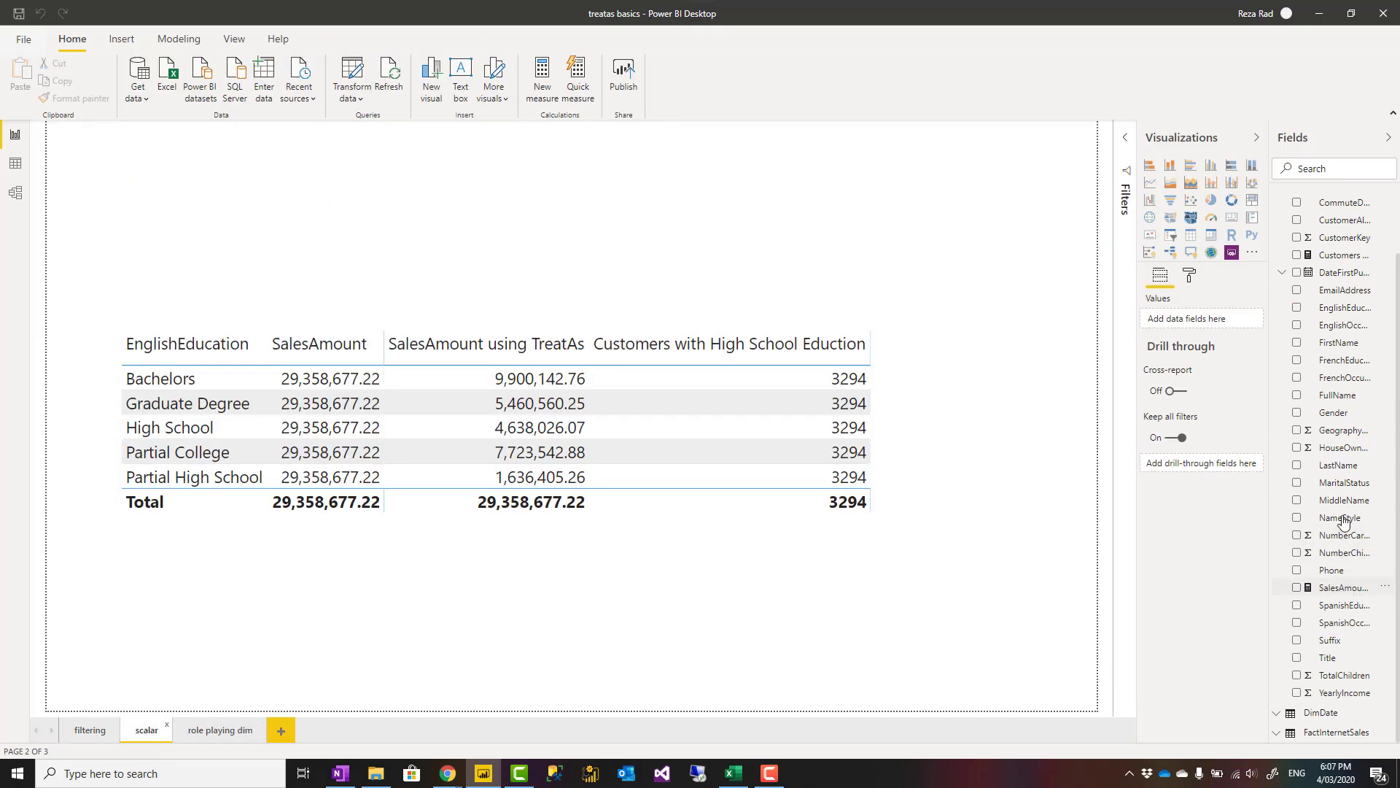
click(1342, 256)
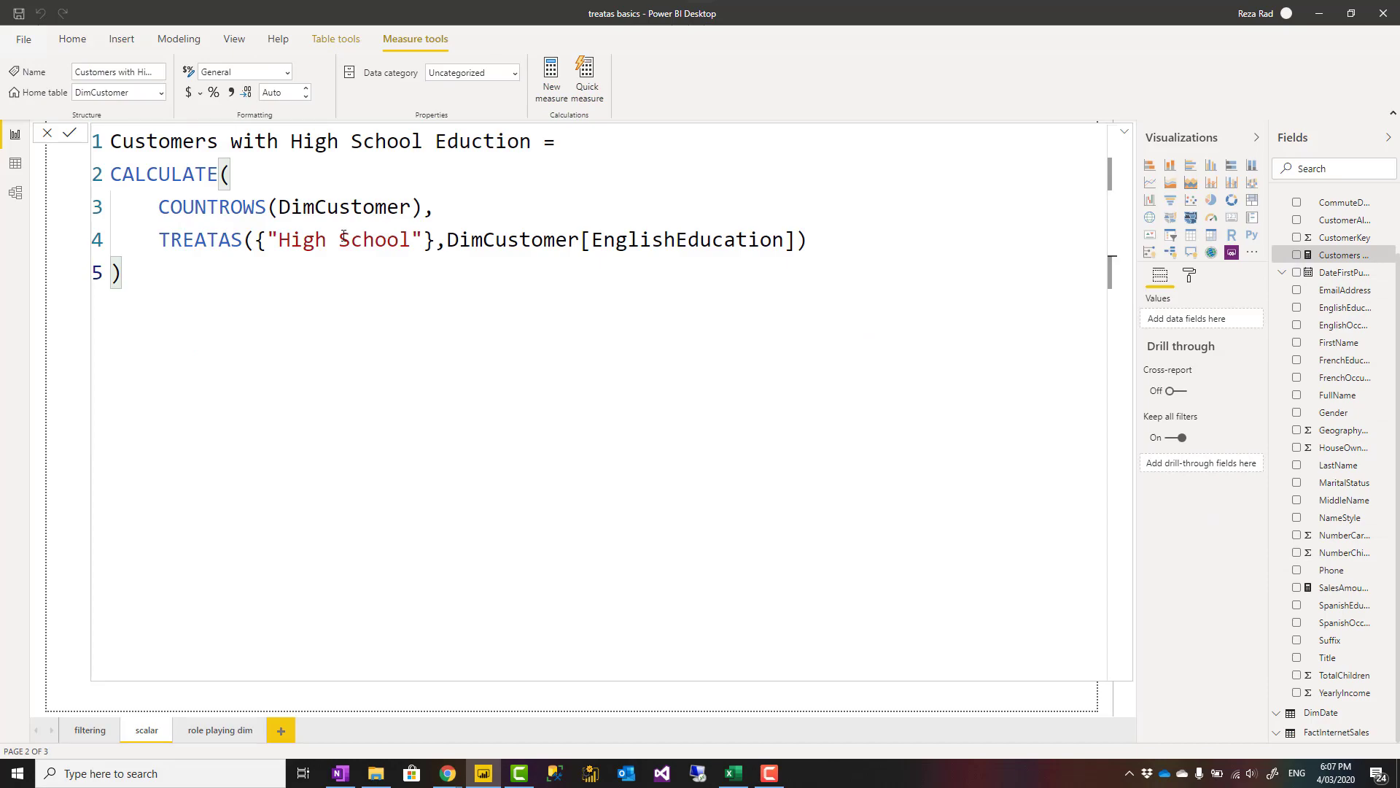
click(196, 245)
key(Left)
key(Left)
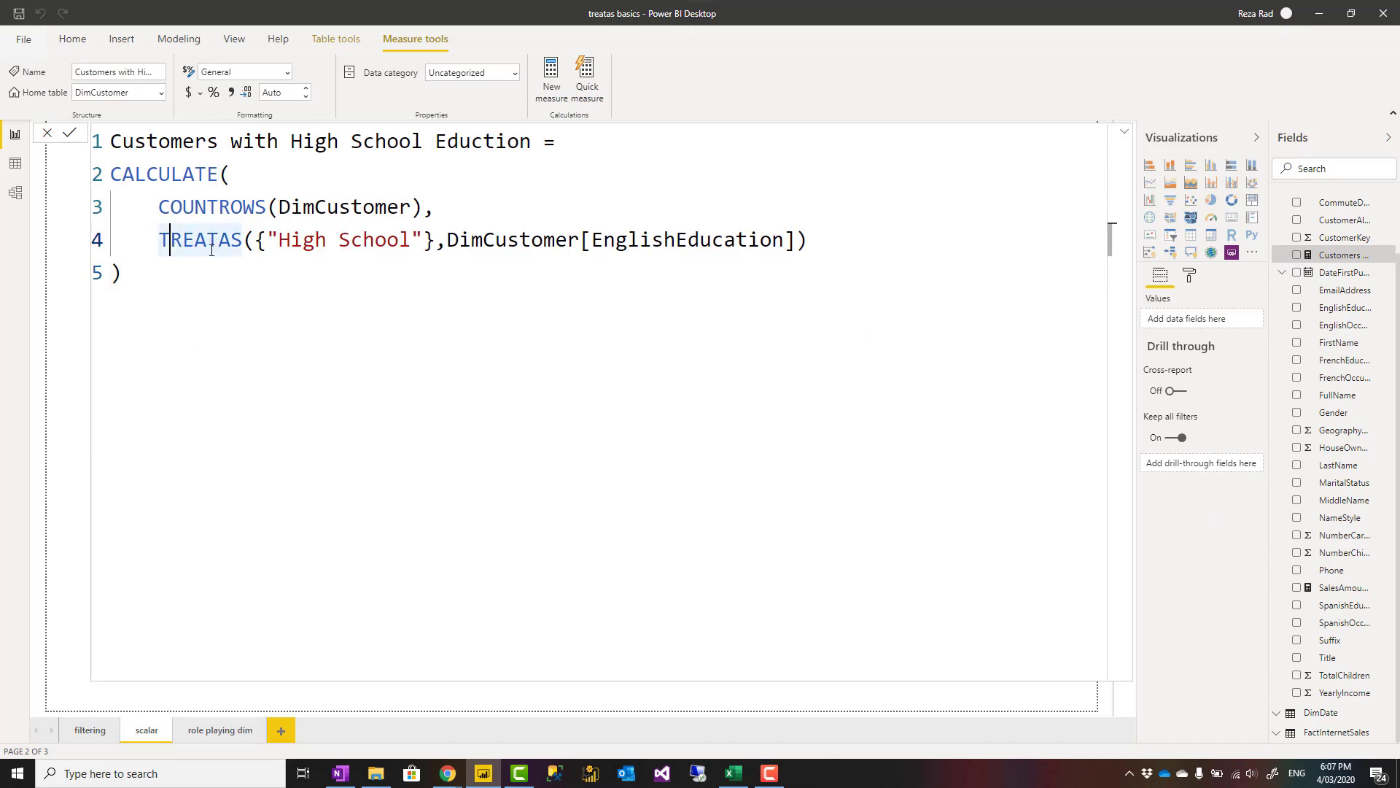
Examine the {"High School"} table constructor passed to TREATAS and its DimCustomer[EnglishEducation] target column.
drag(255, 243, 434, 235)
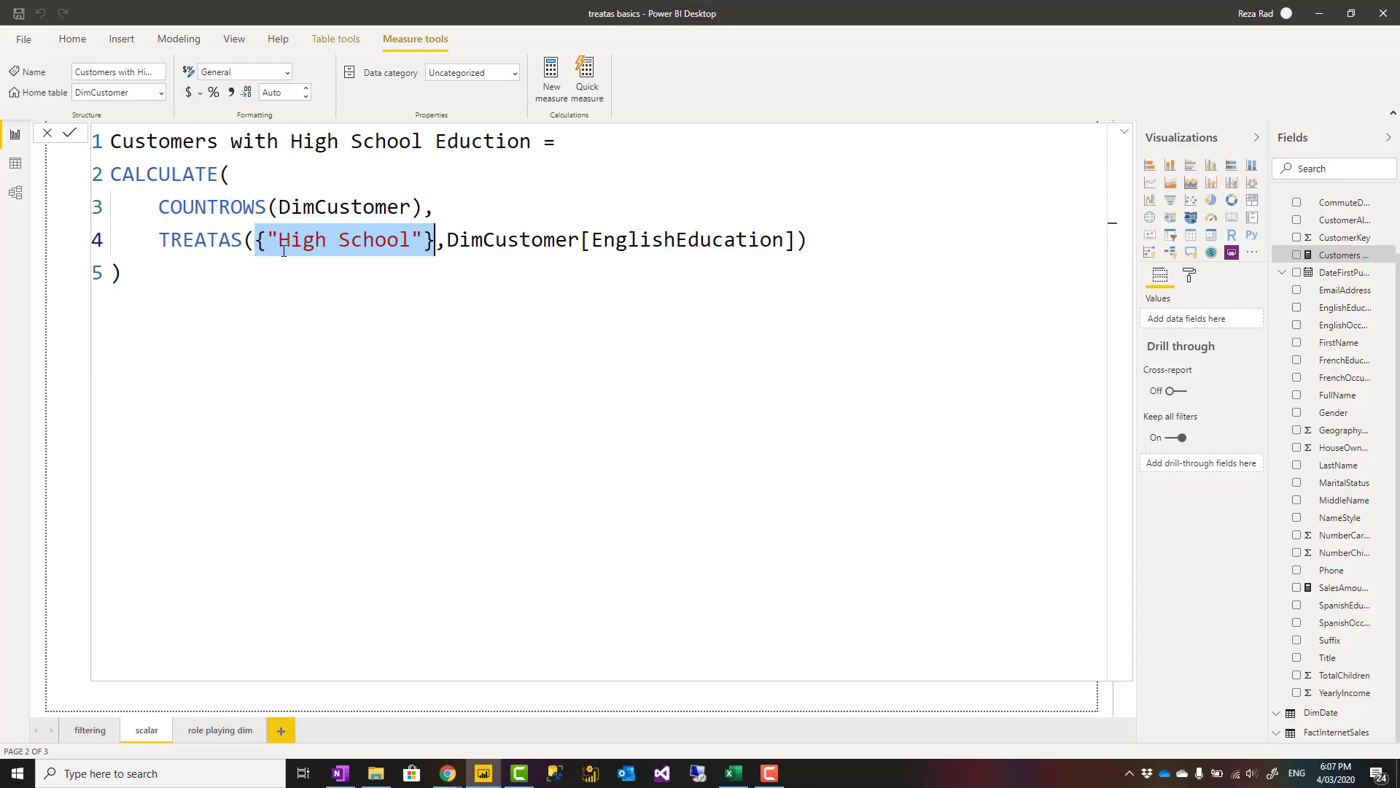
drag(255, 242, 344, 242)
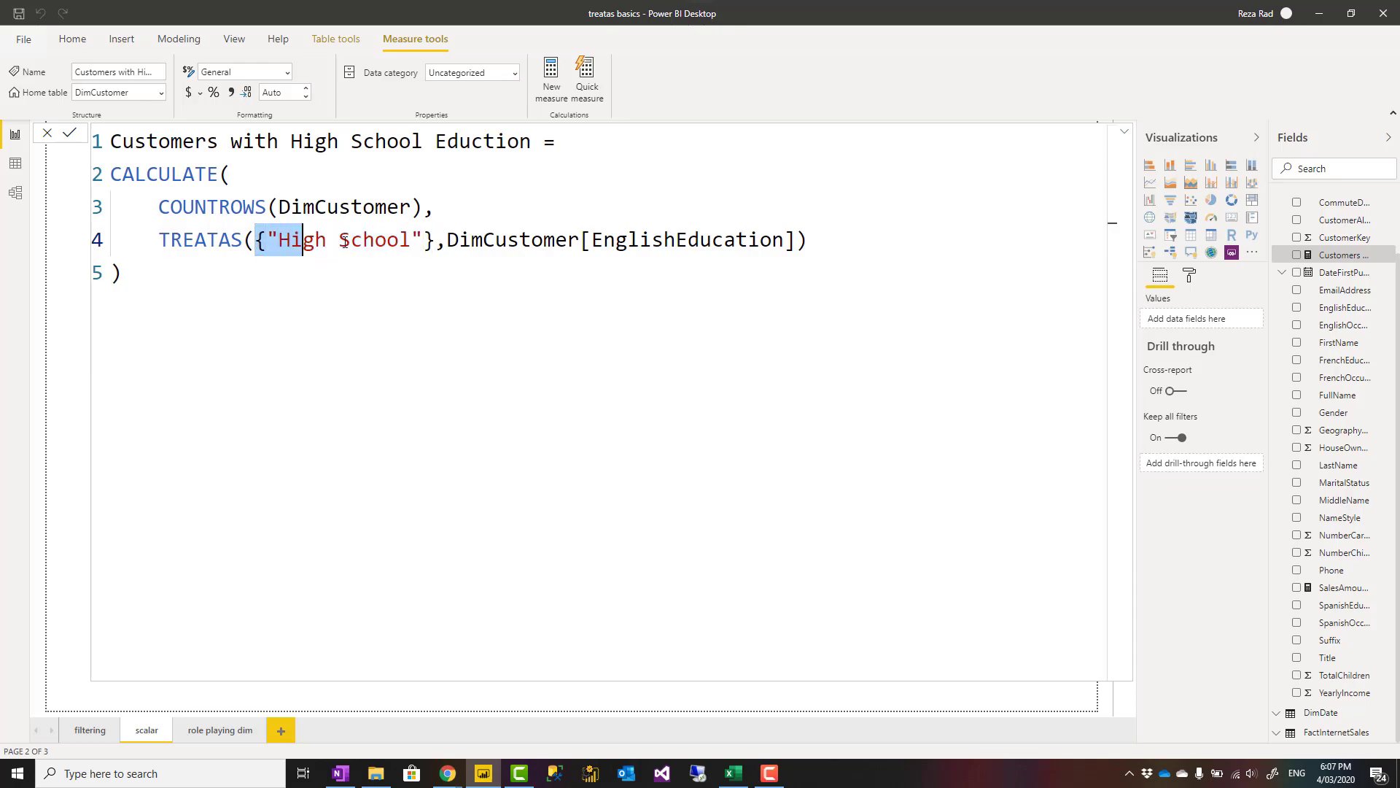
key(shift+Right)
key(shift+Right)
key(shift+Right)
key(shift+Right)
key(shift+Right)
key(shift+Right)
key(shift+Right)
key(shift+Right)
key(shift+Right)
key(shift+Right)
key(shift+Right)
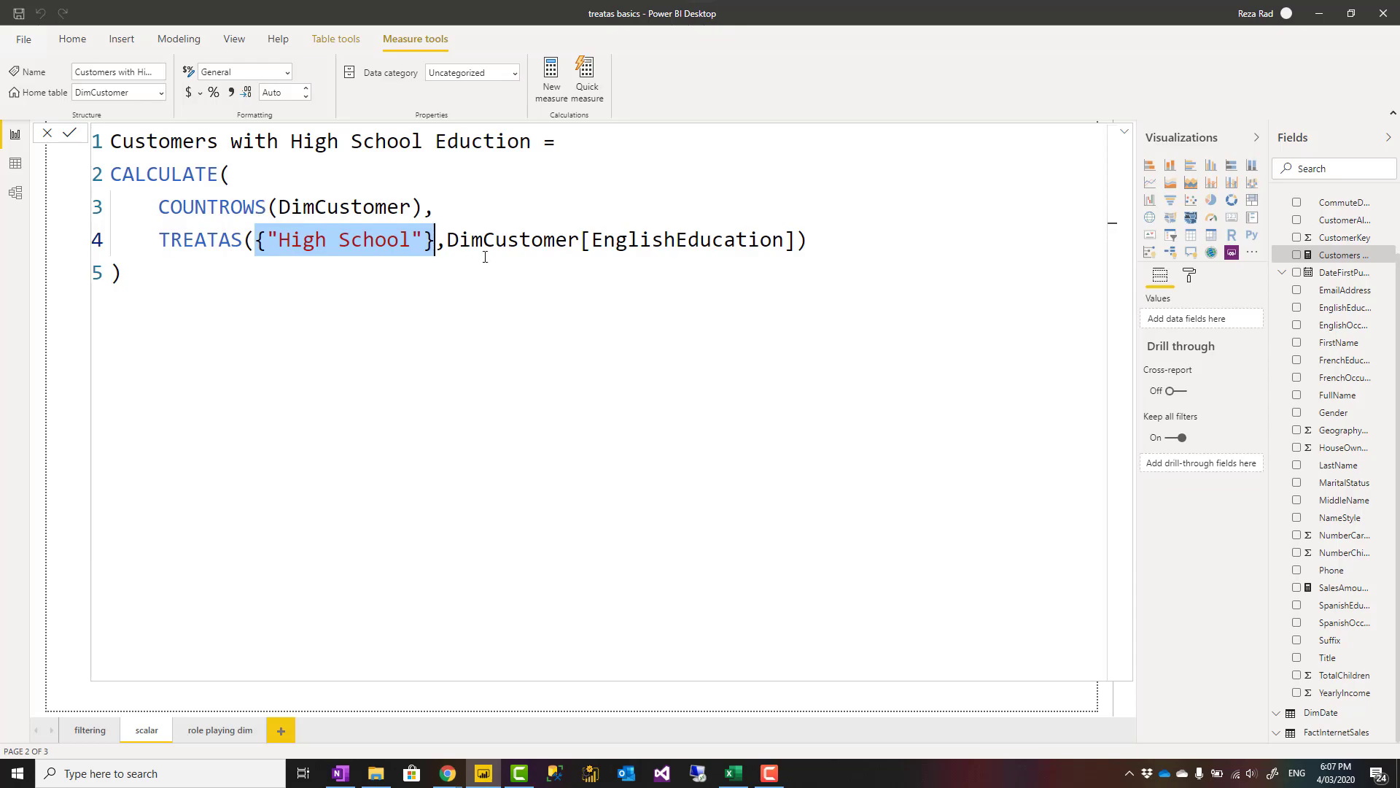
click(824, 240)
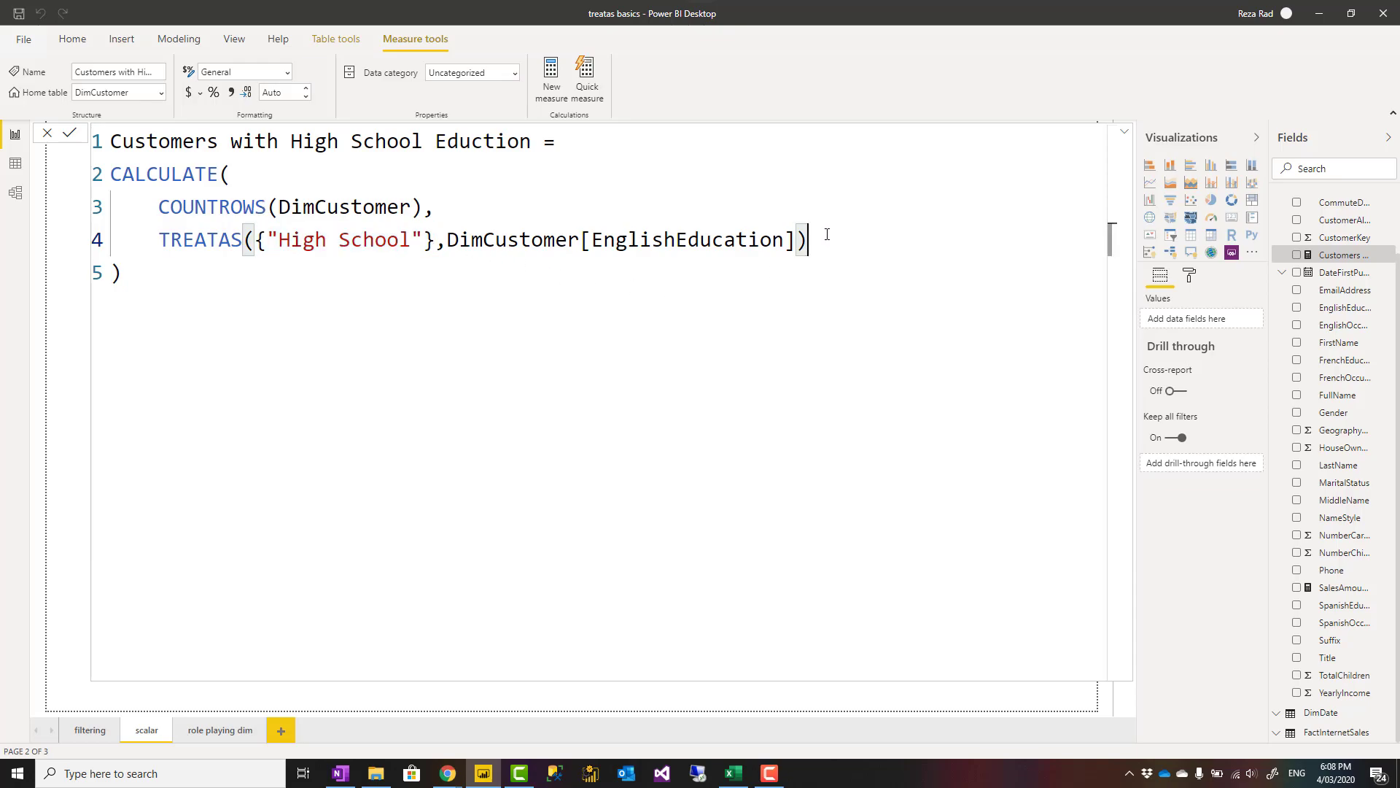
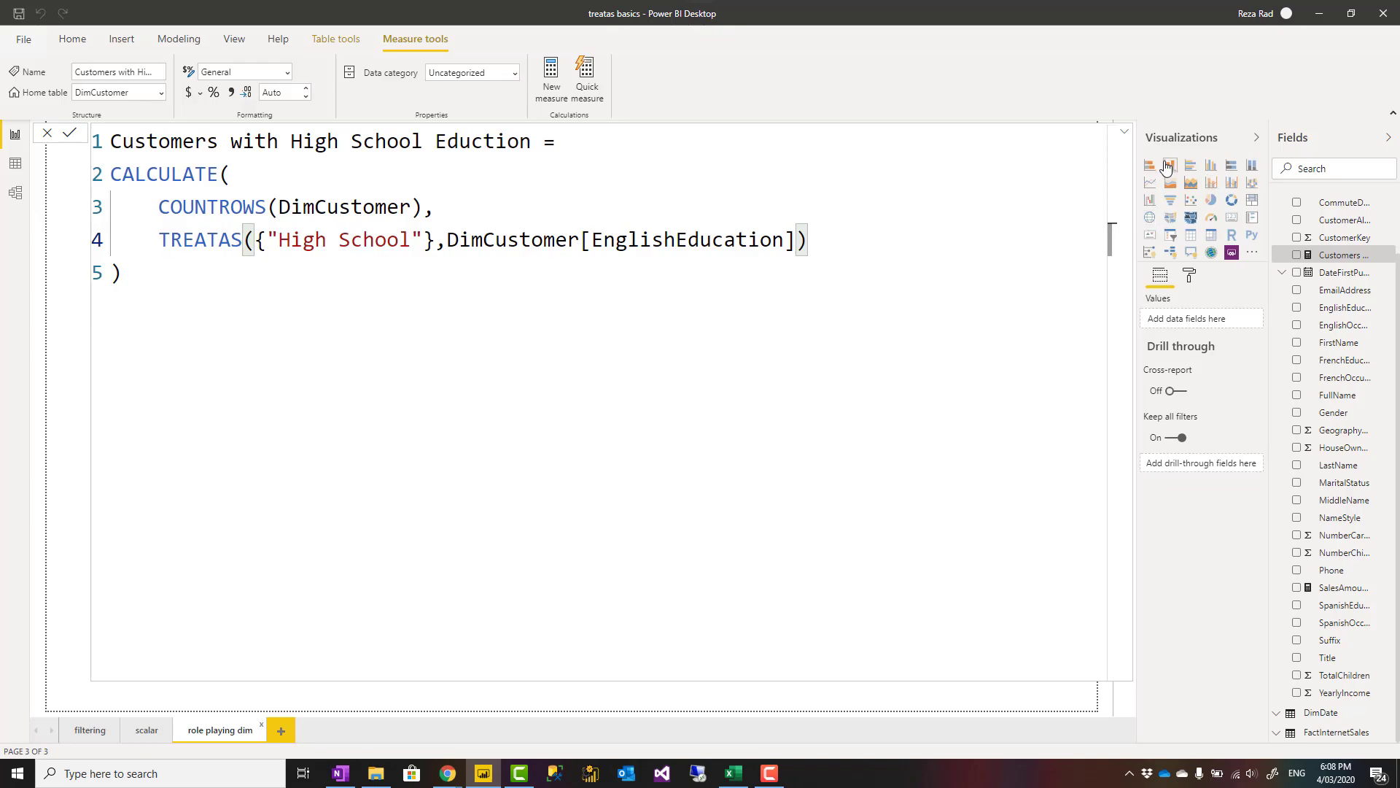
Show the year matrix on the role playing dim page and check the model diagram for relationships between FactInternetSales and DimDate.
click(1124, 137)
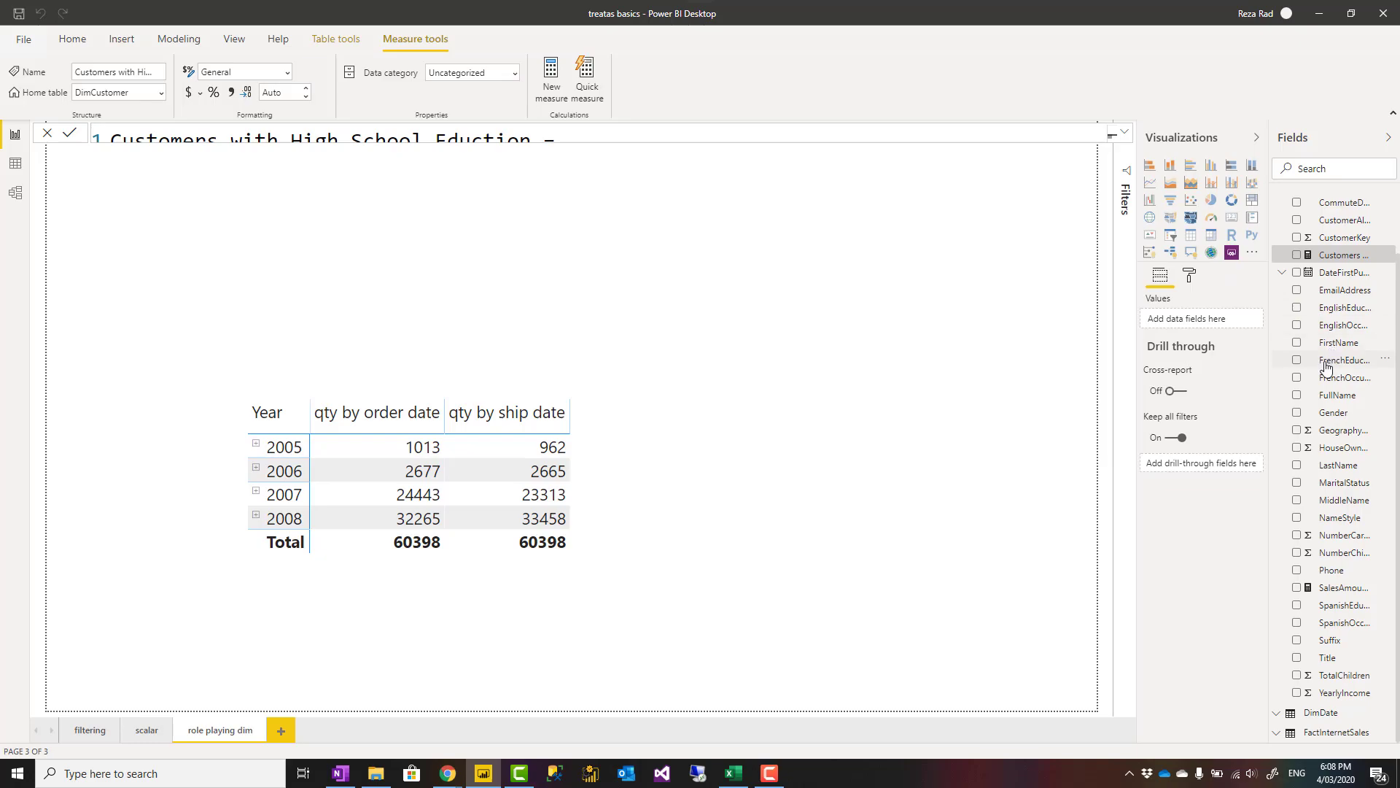
scroll(1333, 374, up, 2)
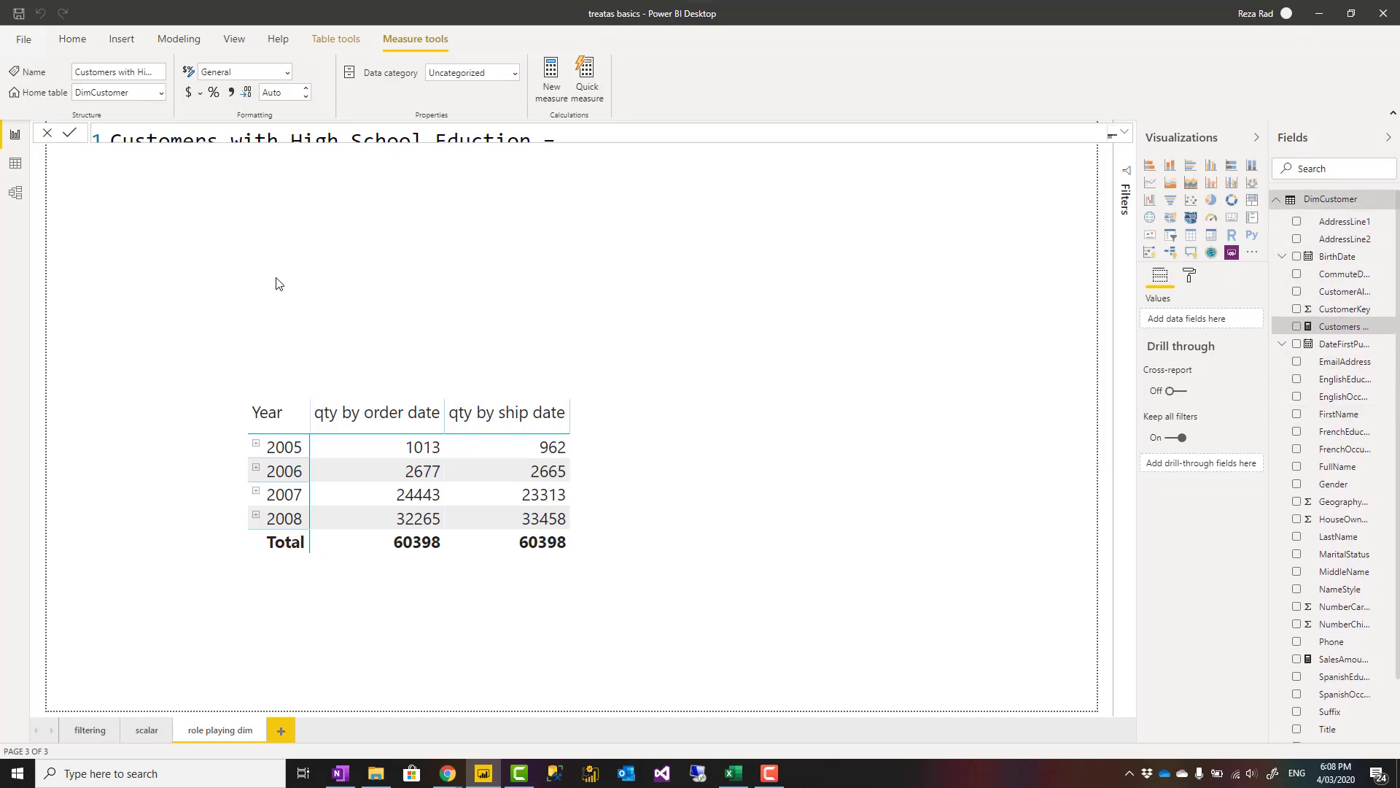
click(15, 194)
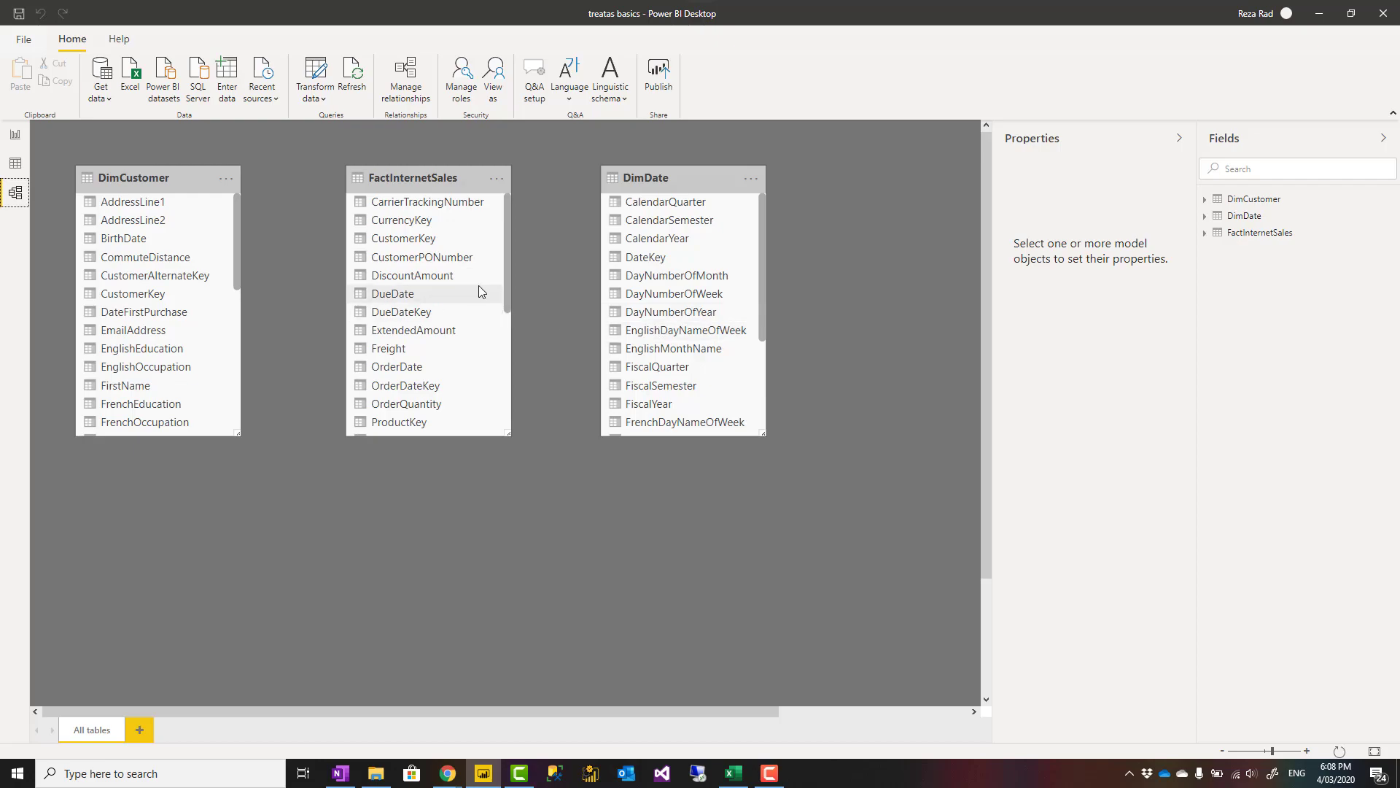
click(15, 136)
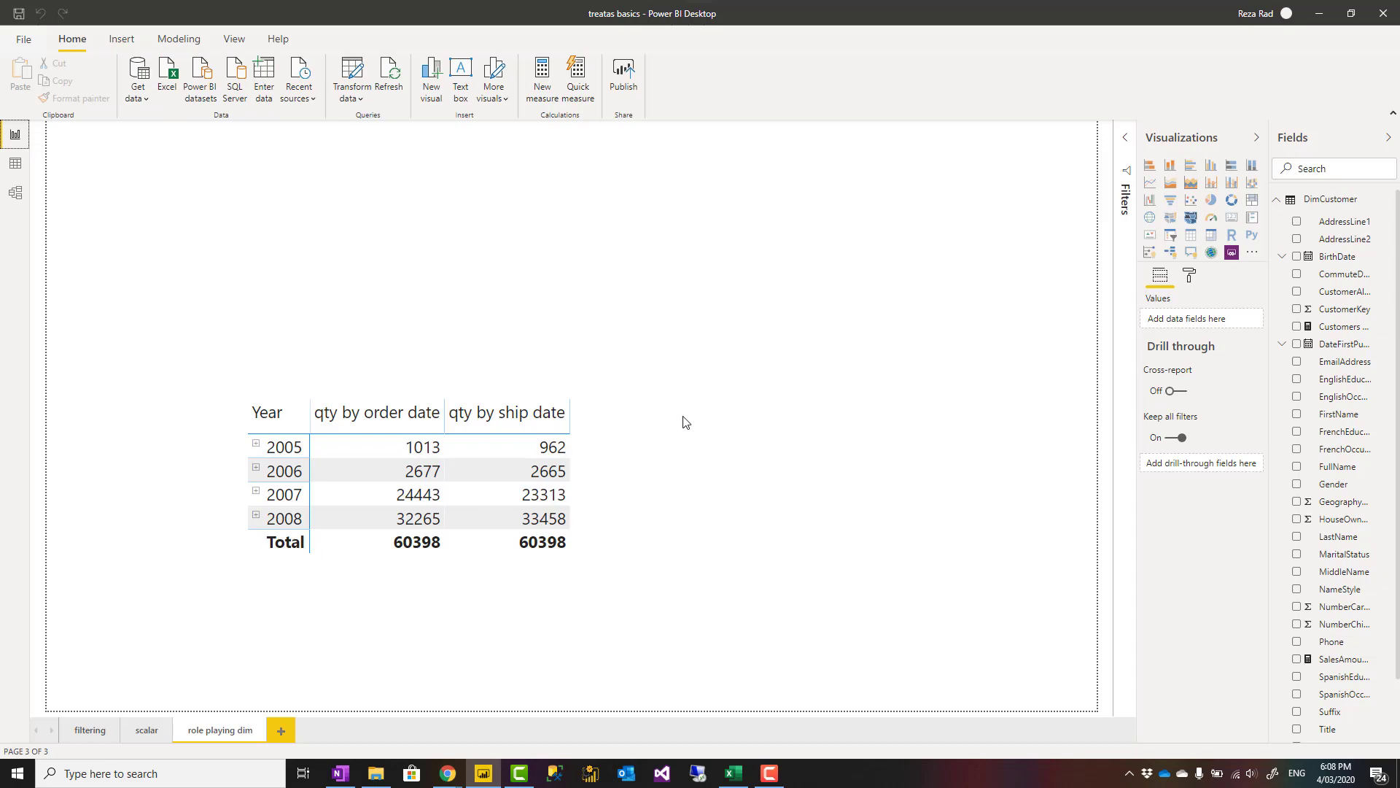
Search the matrix's fields for "qty" and examine the TREATAS expression in the qty by order date measure.
click(627, 478)
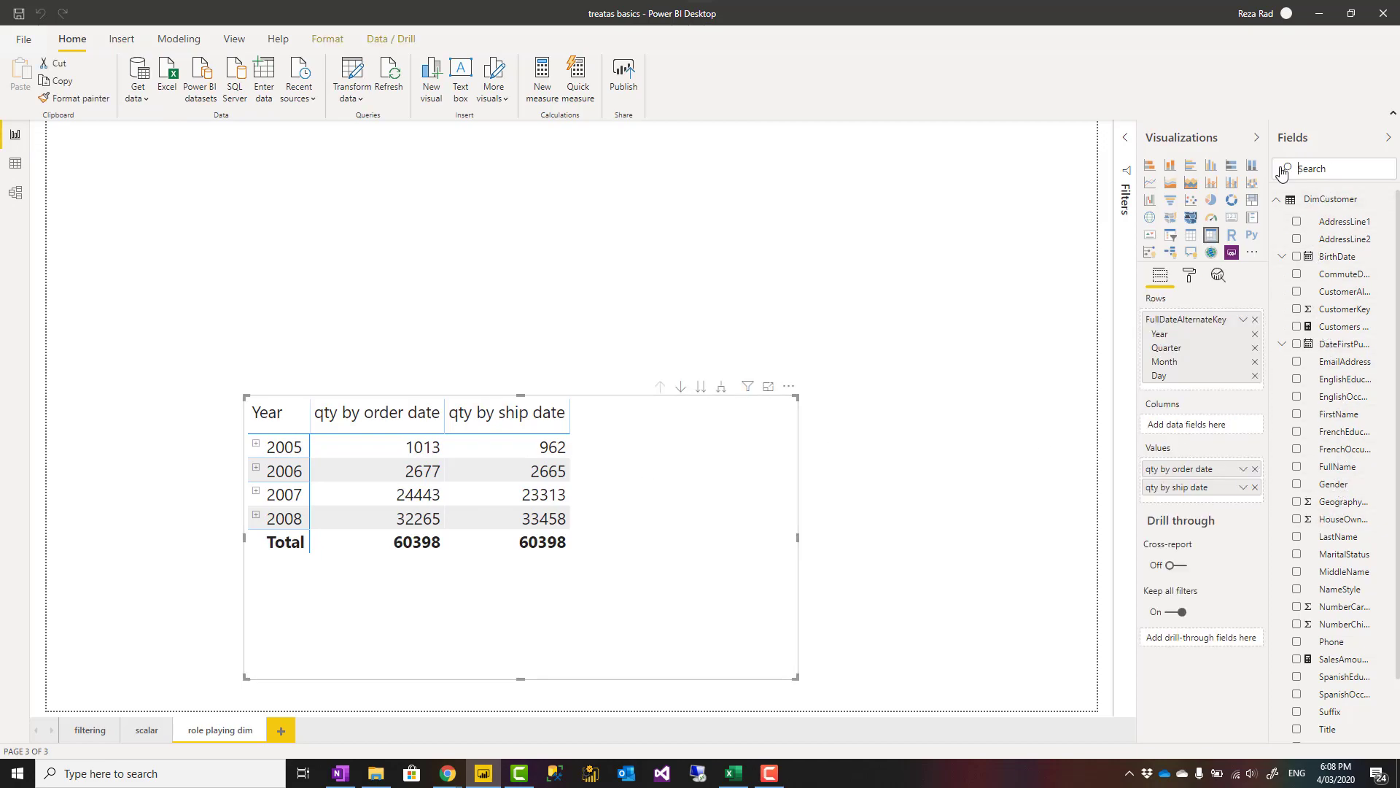
click(1324, 169)
text(qty)
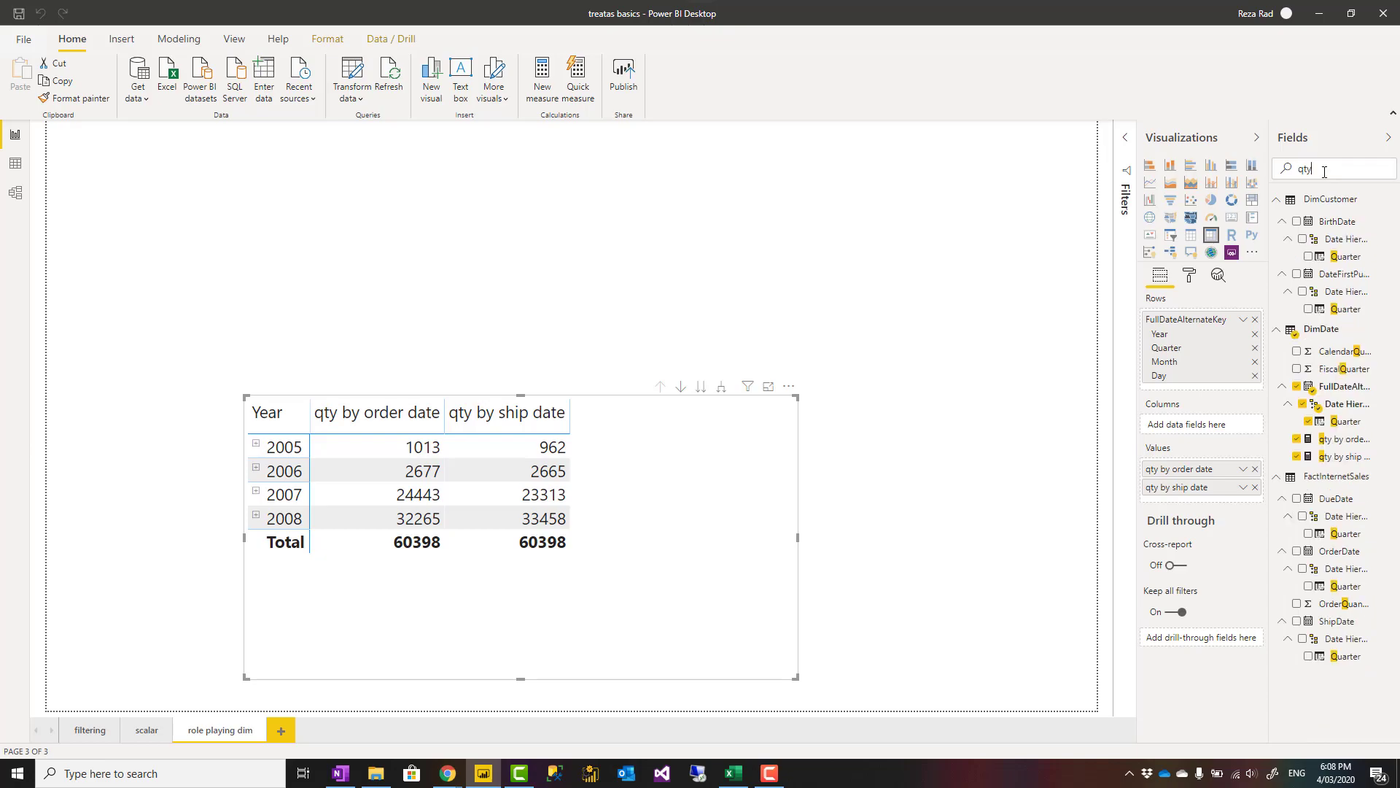
click(1343, 221)
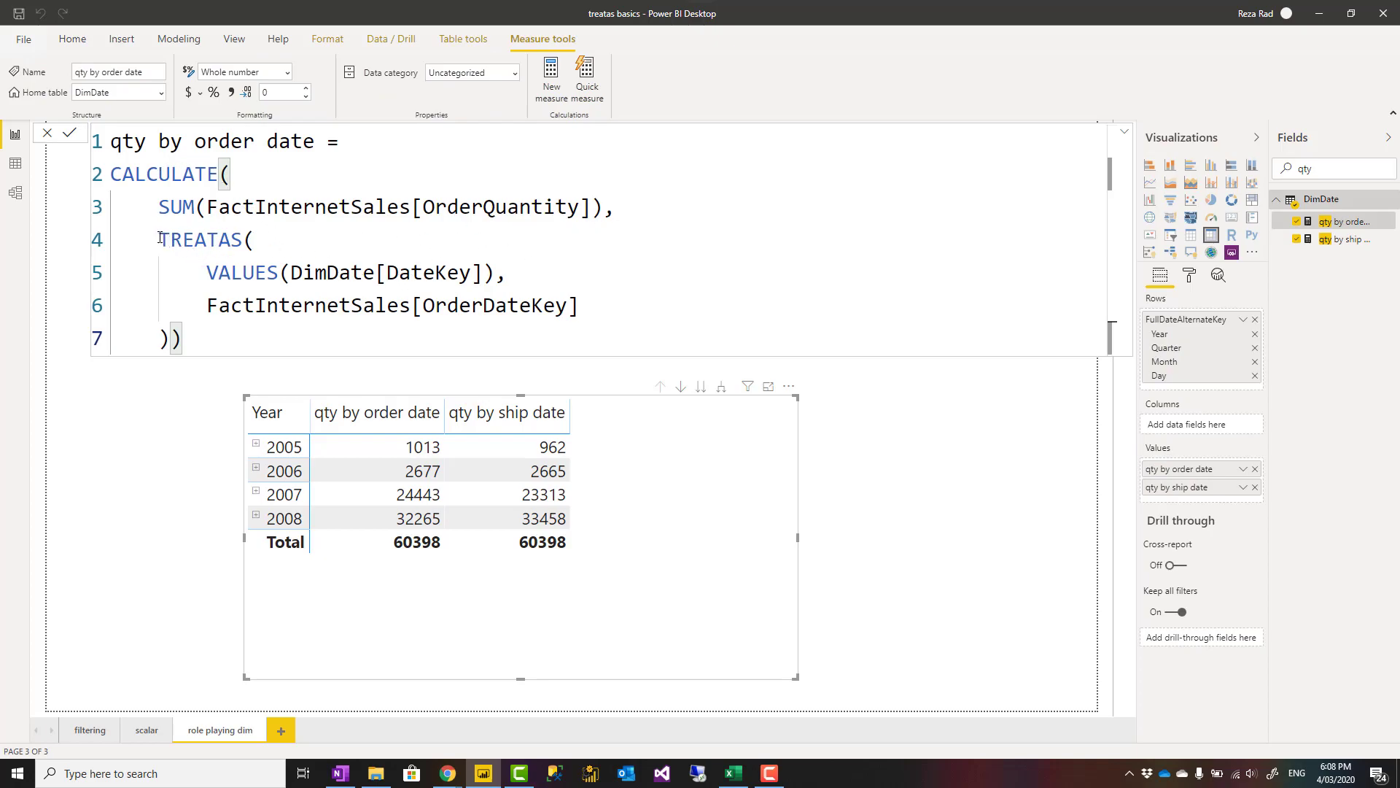
drag(160, 237, 174, 338)
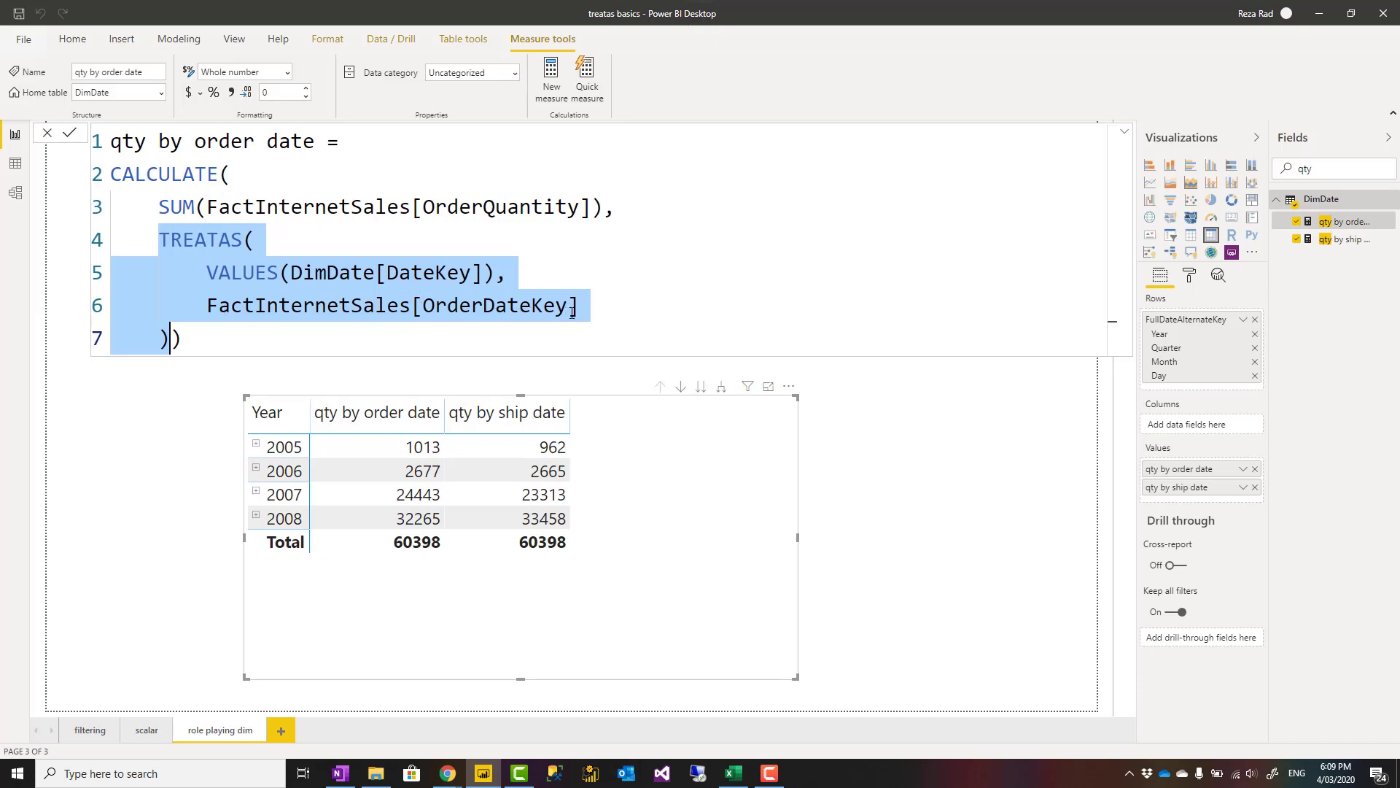
Examine the ShipDateKey column in the qty by ship date measure, and check the model diagram again for table relationships.
click(1346, 239)
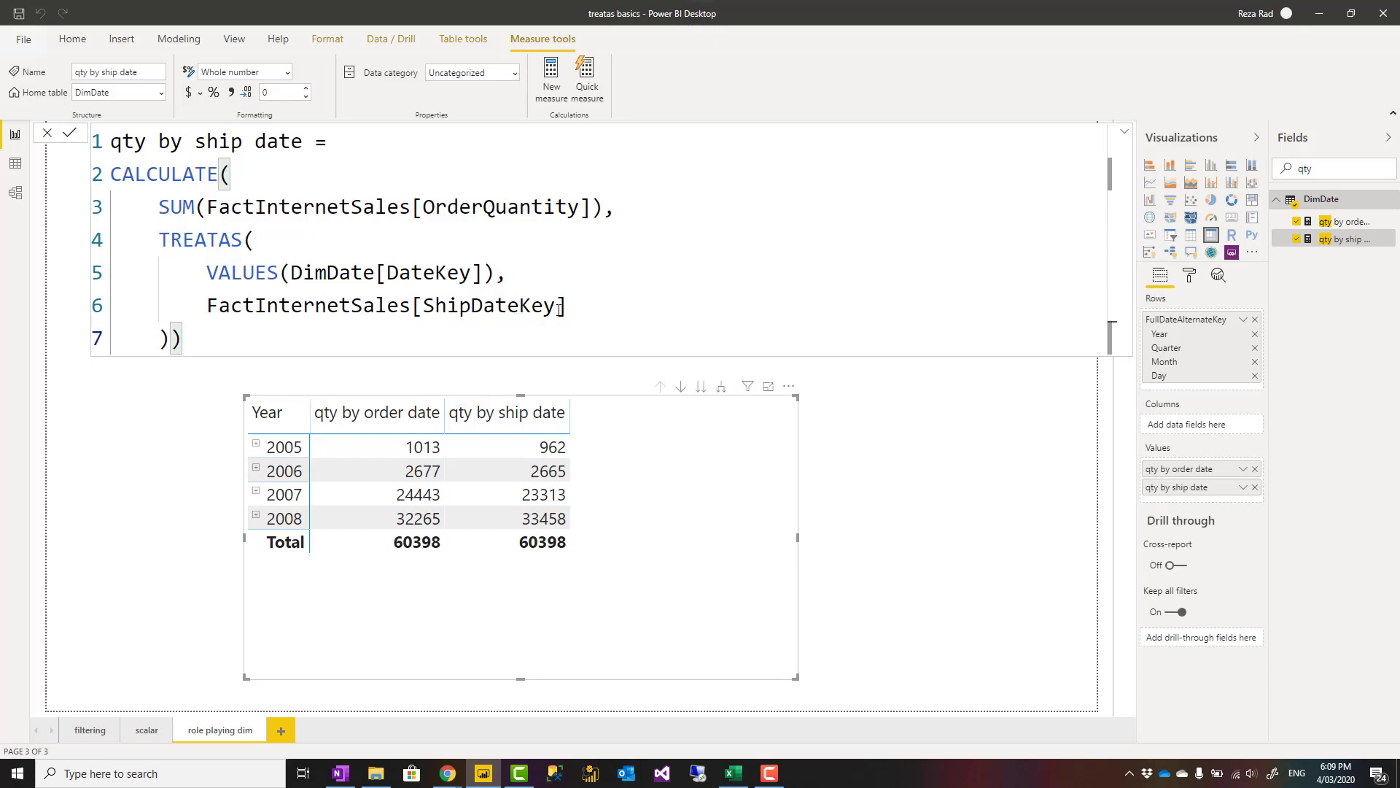
drag(560, 309, 423, 308)
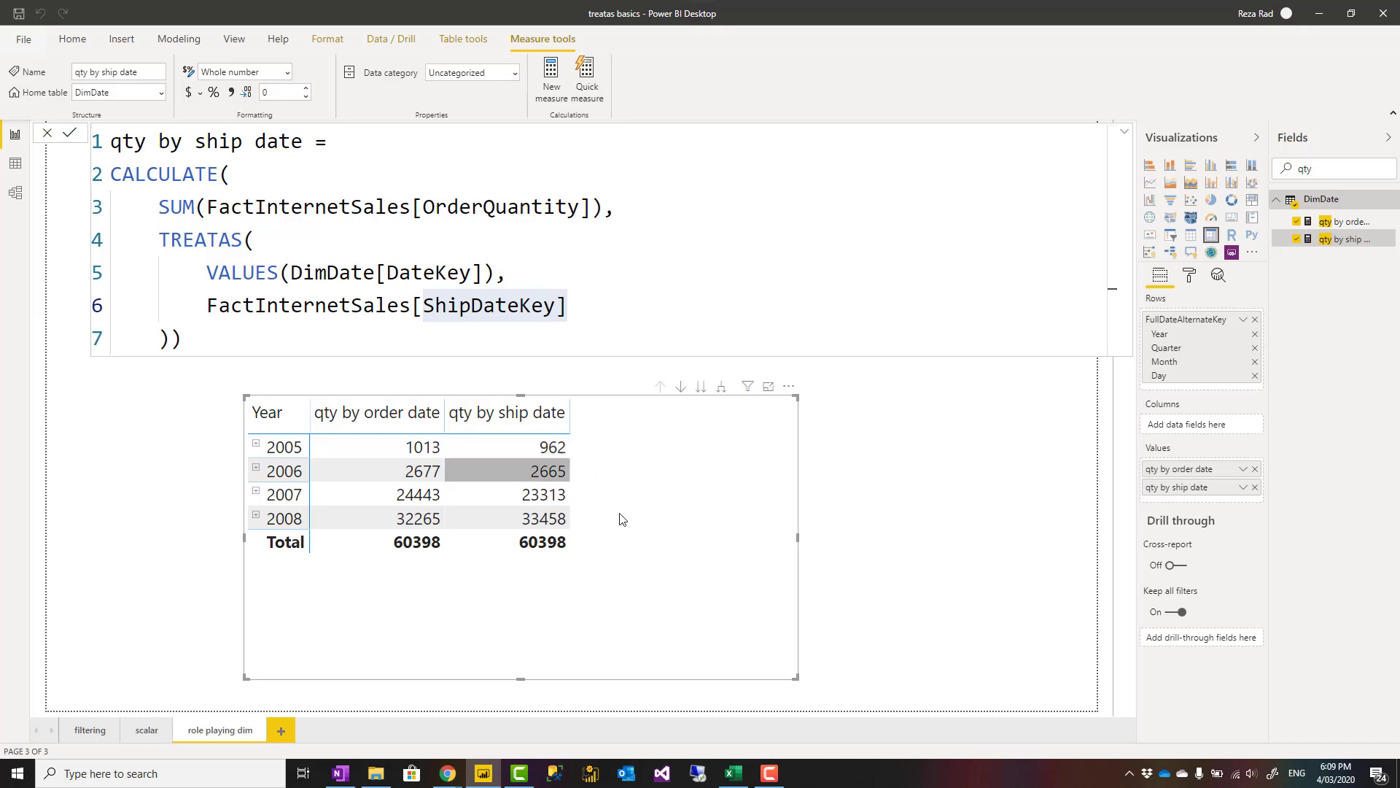
click(297, 338)
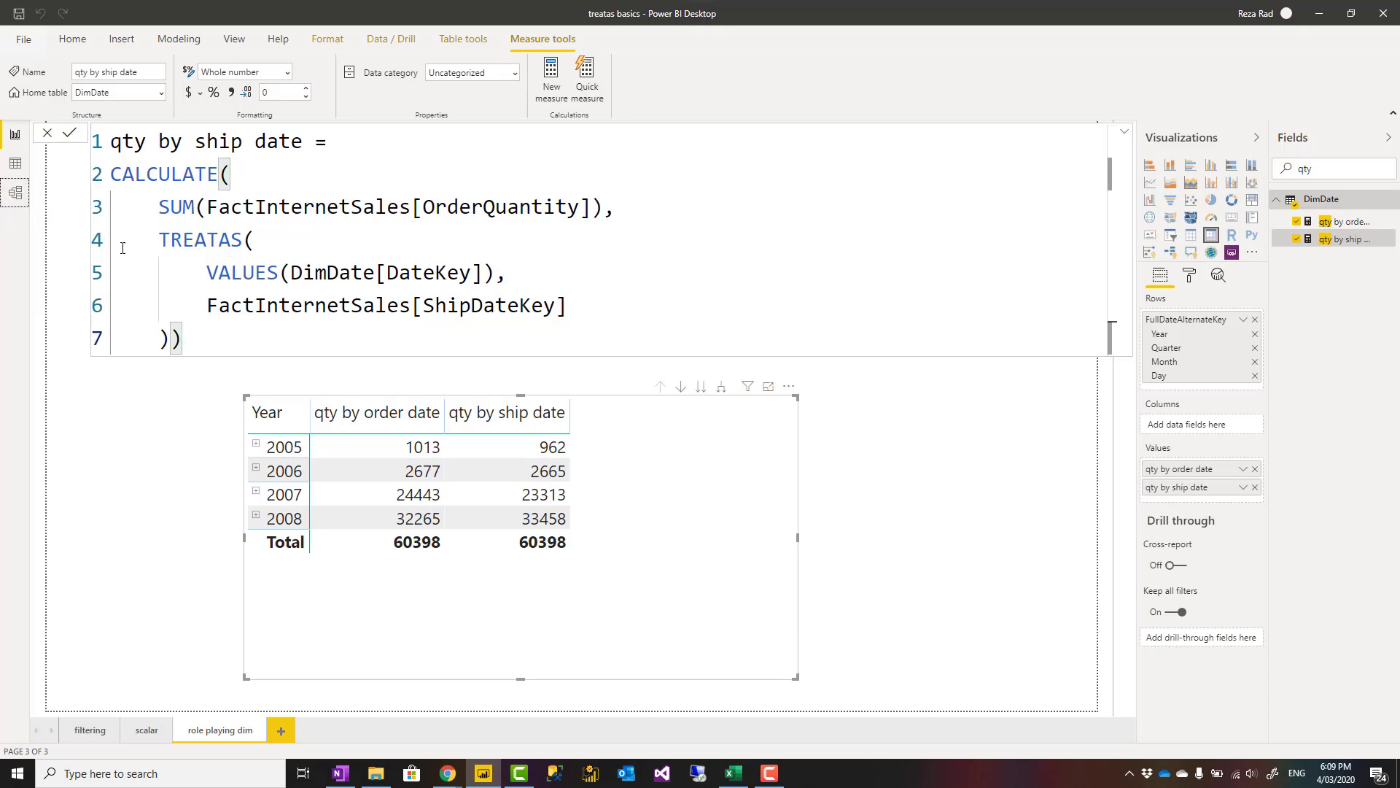
click(15, 192)
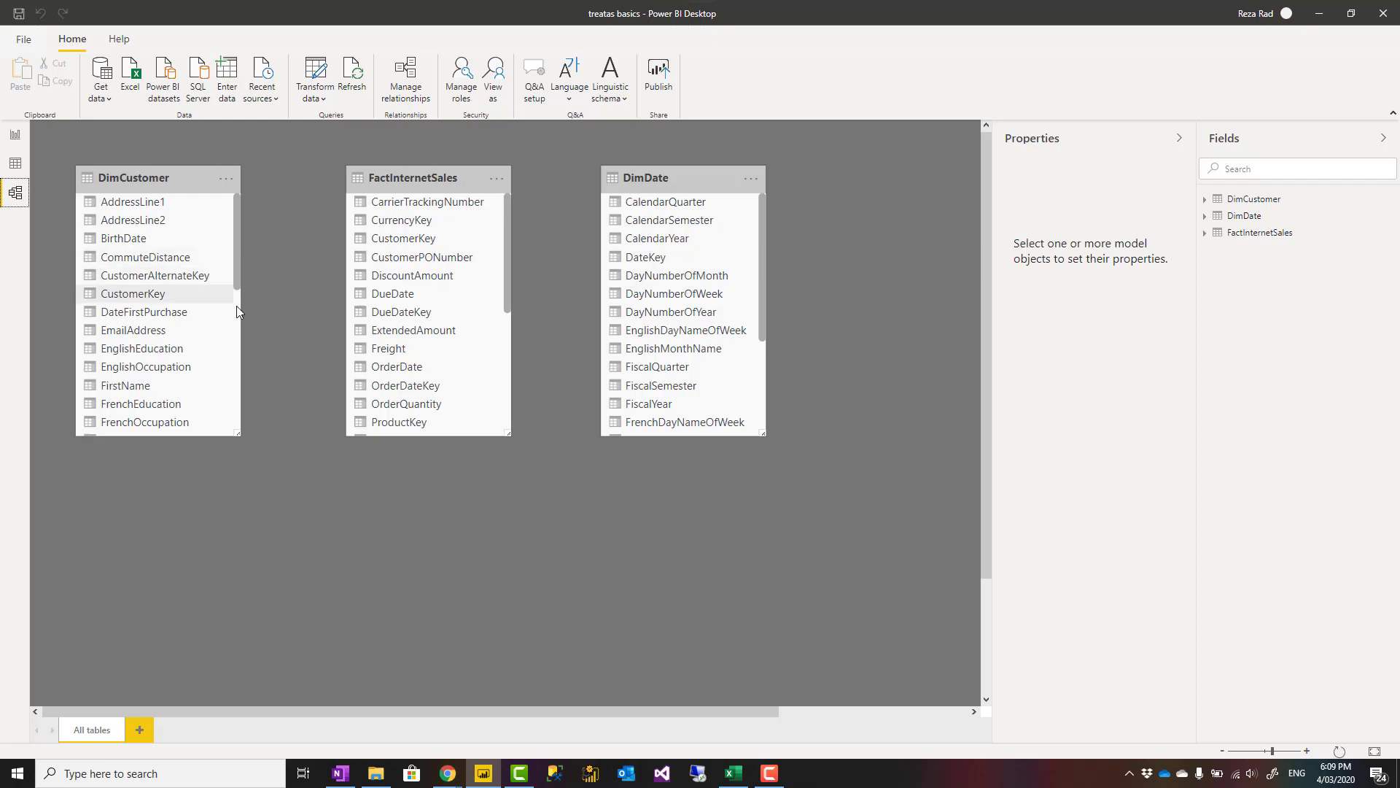
click(15, 138)
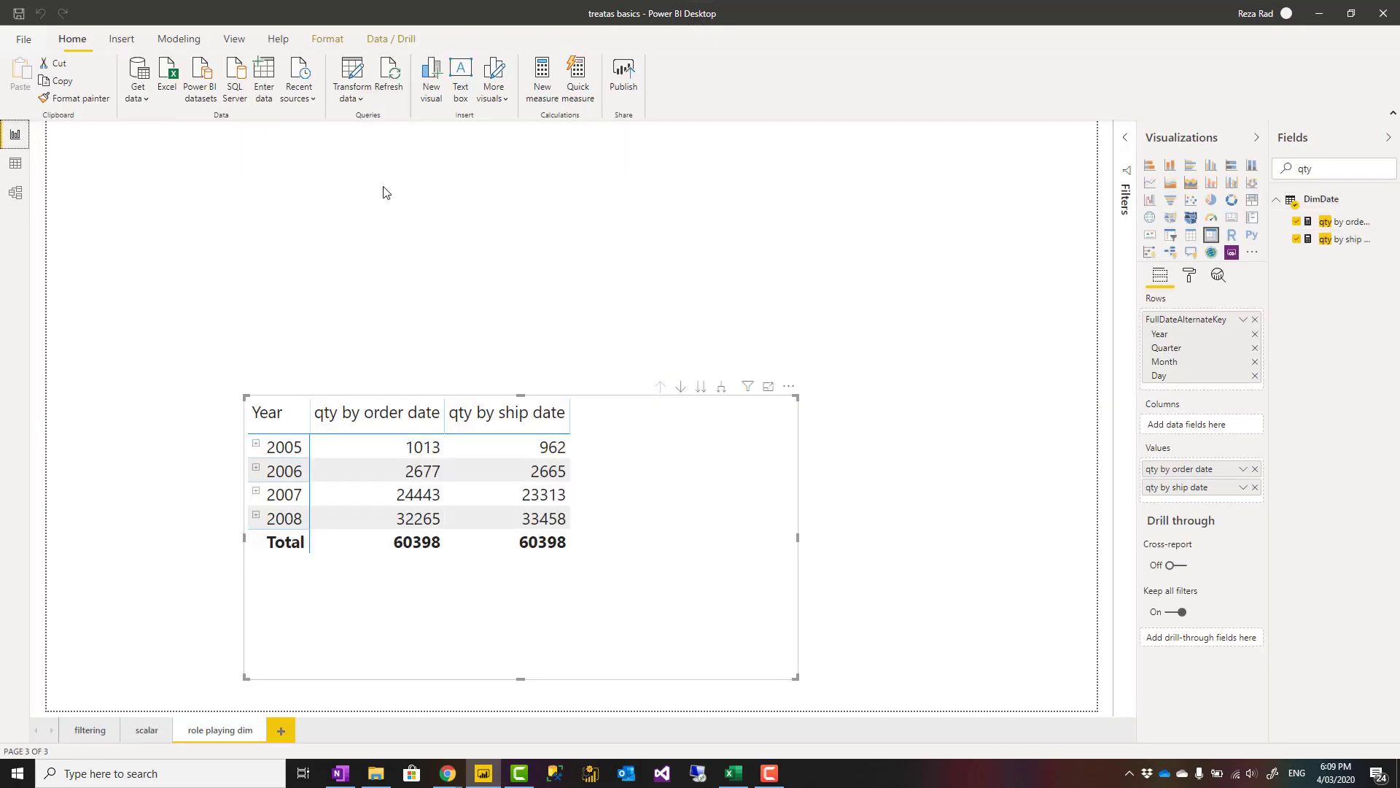
Reopen the qty by ship date measure and compare its TREATAS arguments VALUES(DimDate[DateKey]) and FactInternetSales[ShipDateKey].
click(1346, 241)
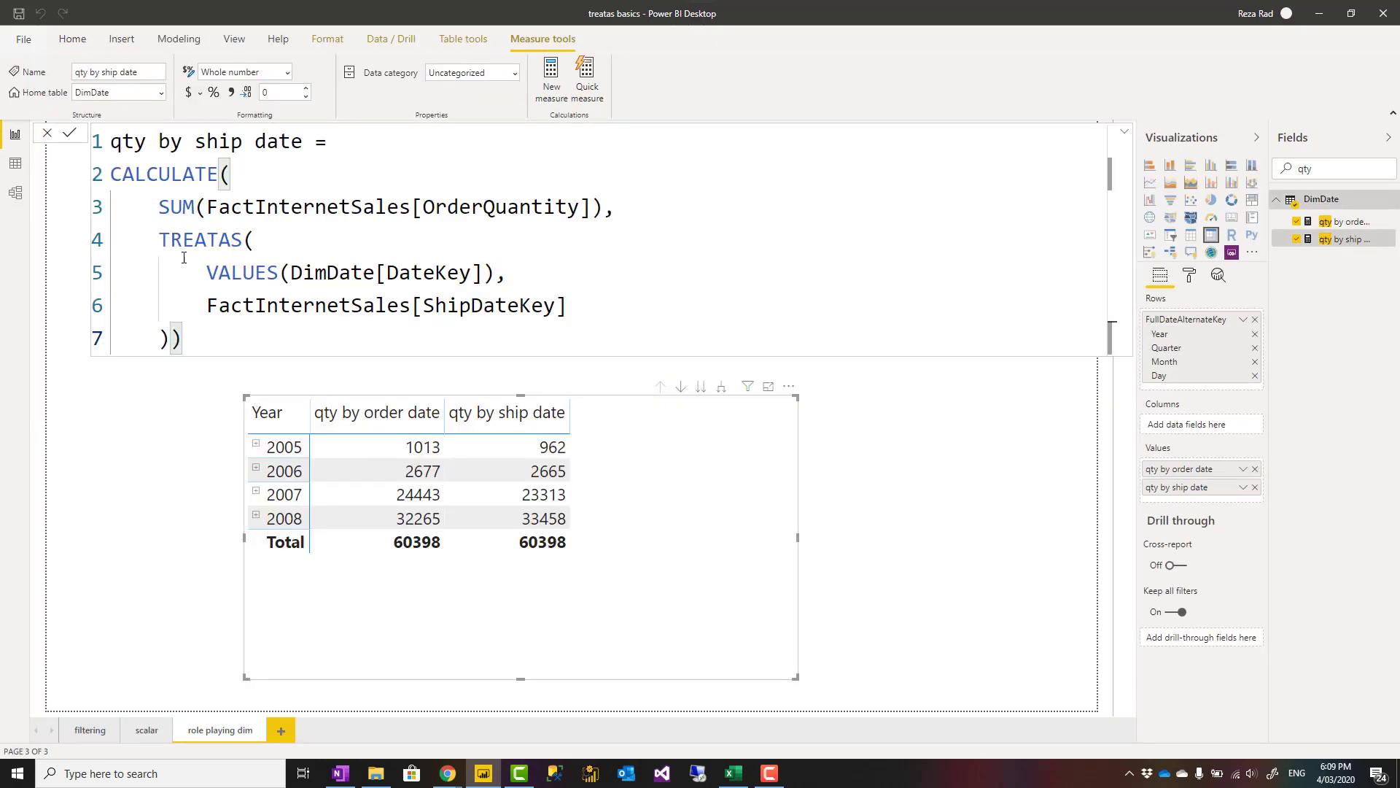
drag(207, 272, 496, 273)
drag(208, 307, 604, 312)
drag(208, 273, 493, 282)
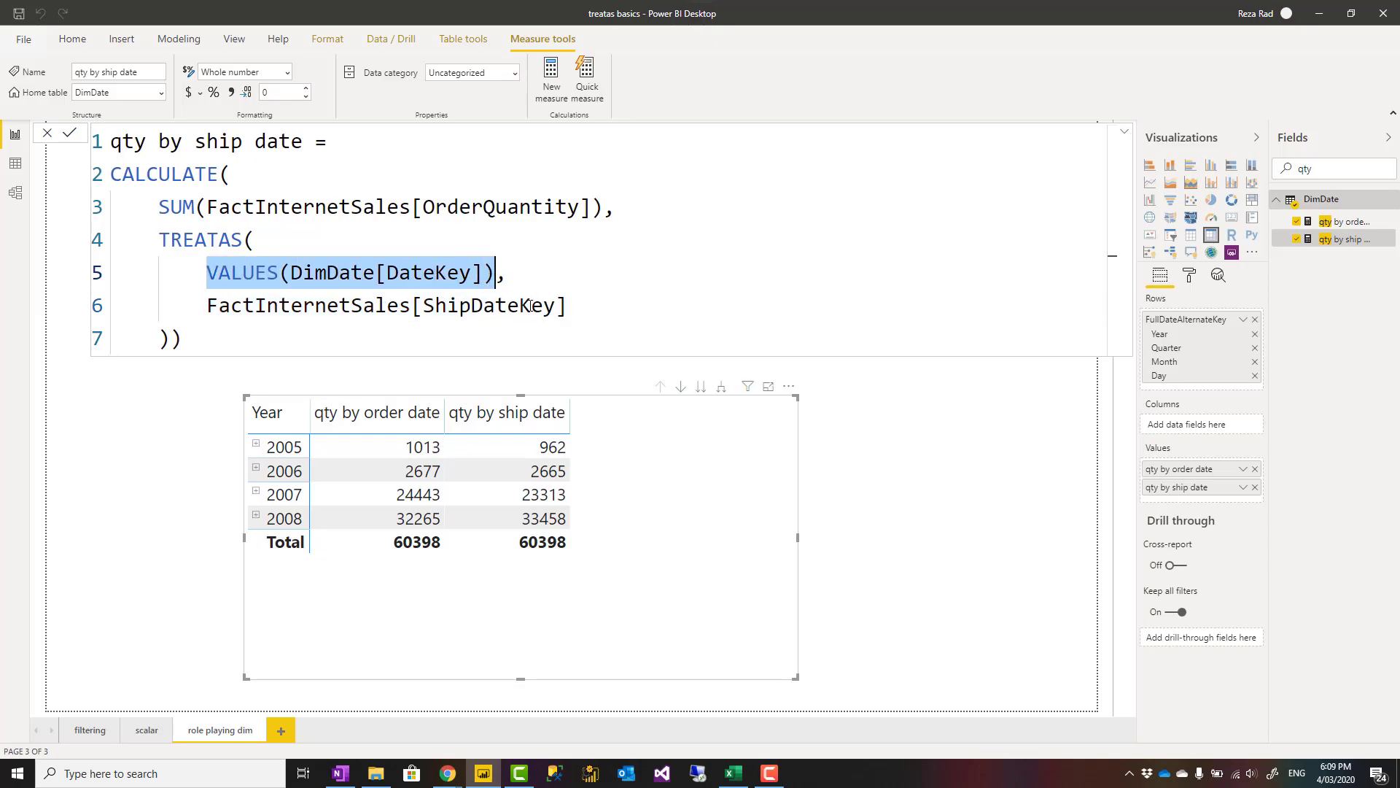
click(521, 286)
drag(494, 277, 208, 281)
click(587, 308)
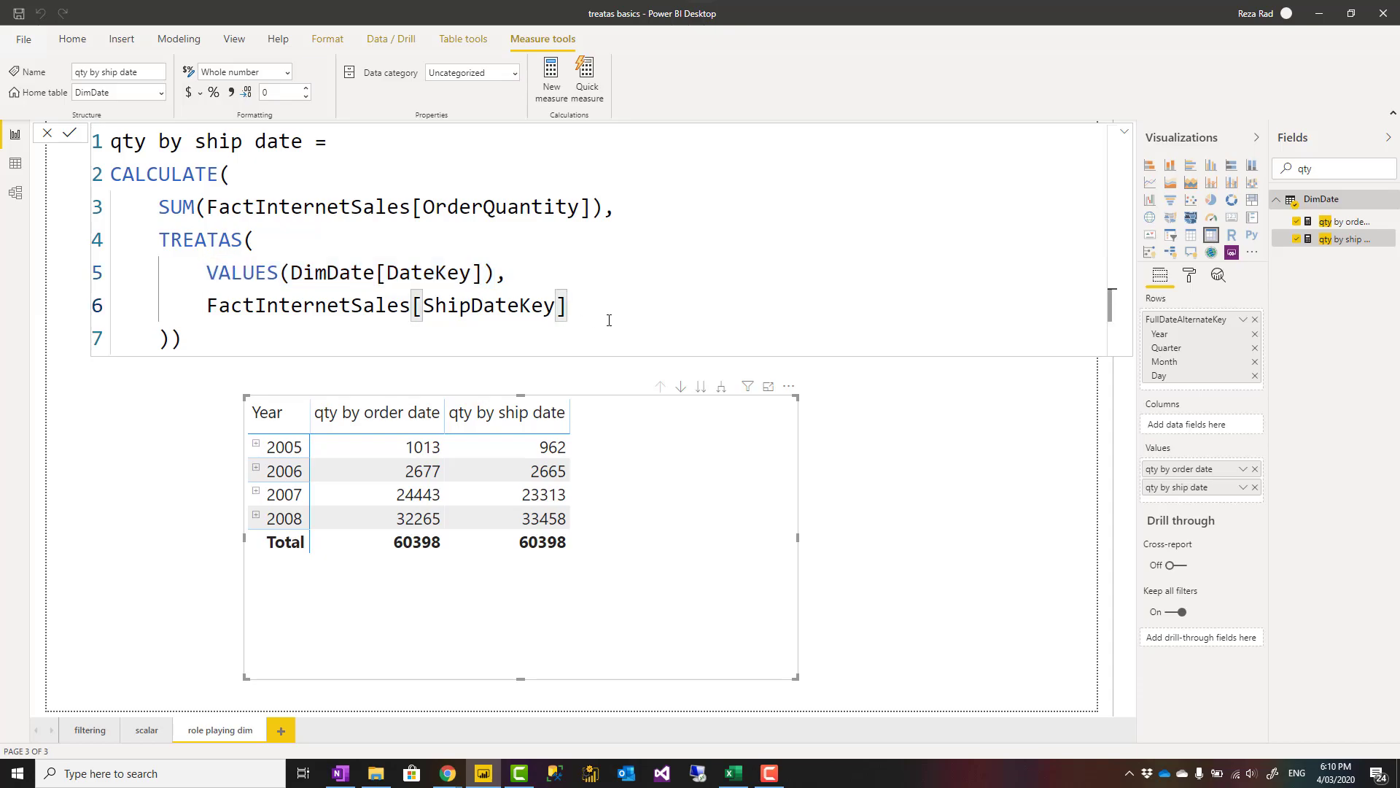